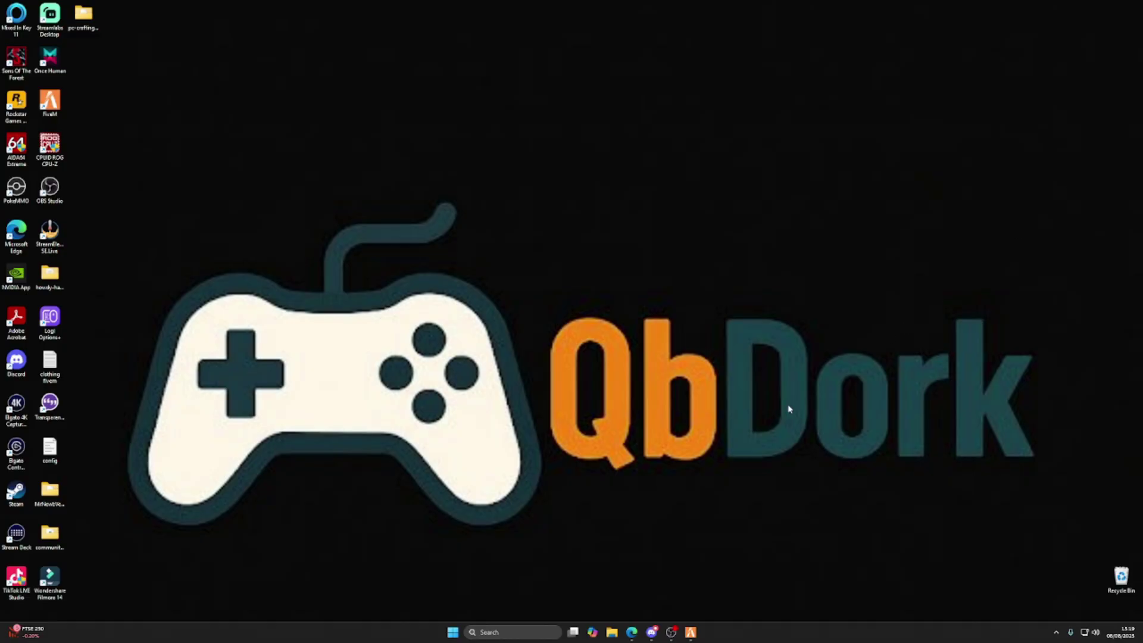
Step: Open the VehicleKeys product page in the MrNewbScripts store and review its framework support, inventory compatibility and key features
click(636, 636)
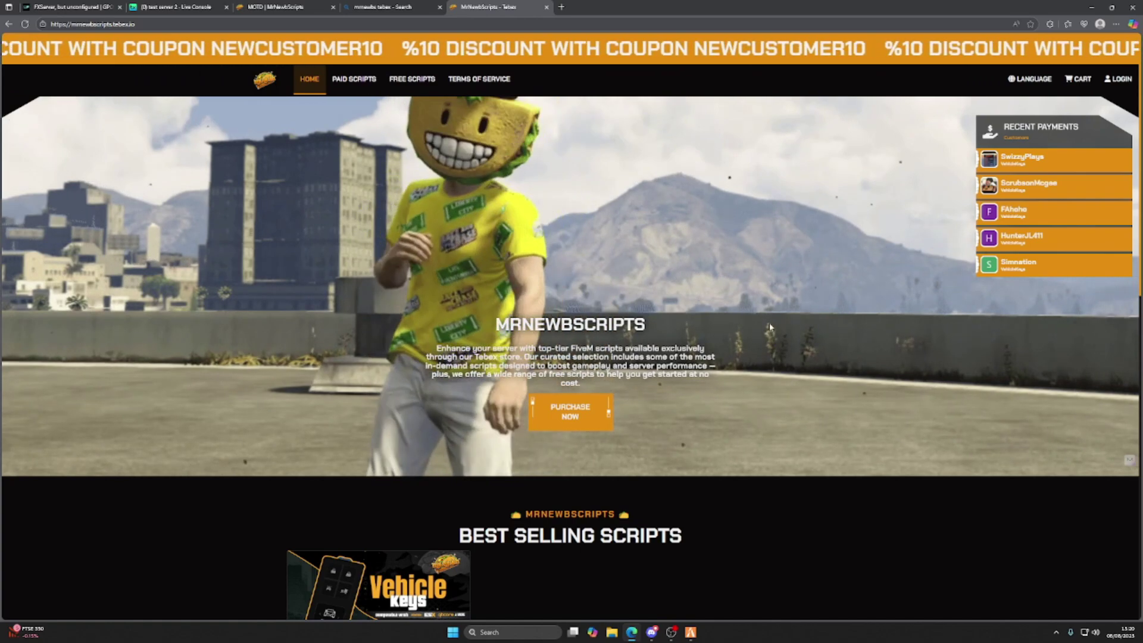
scroll(771, 327, down, 3)
key(F5)
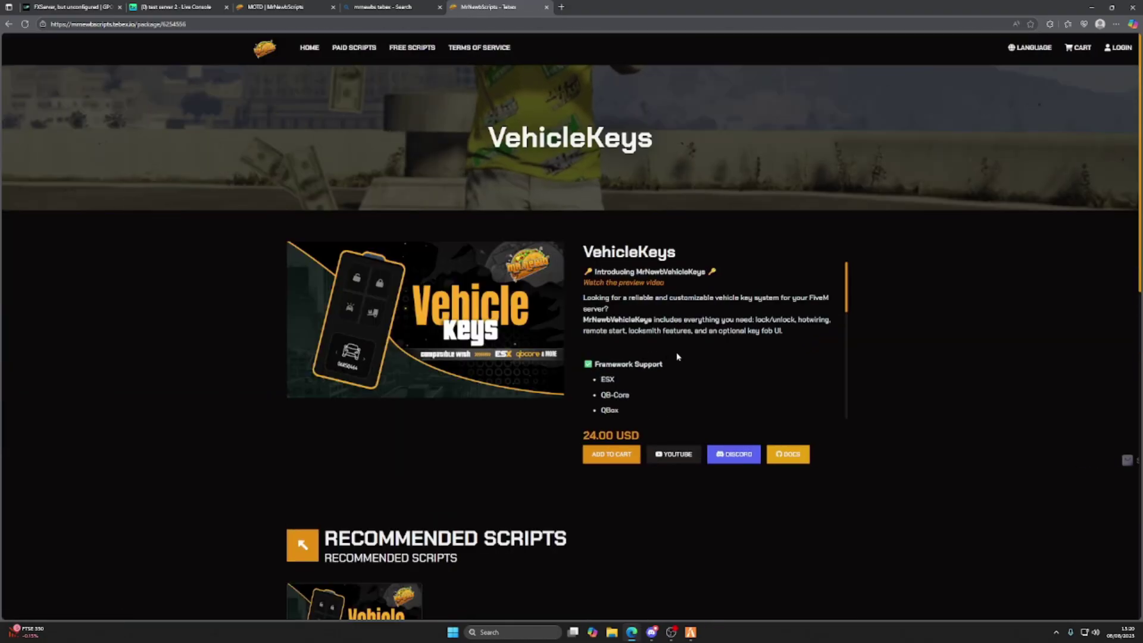
scroll(640, 322, down, 1)
scroll(643, 320, up, 1)
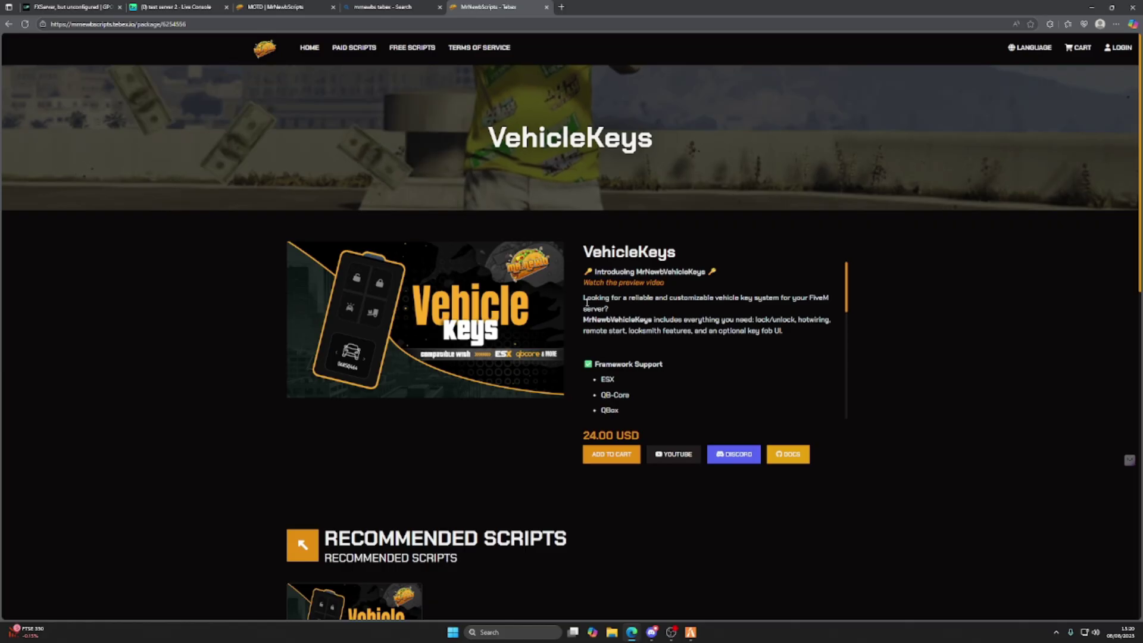
scroll(659, 316, down, 1)
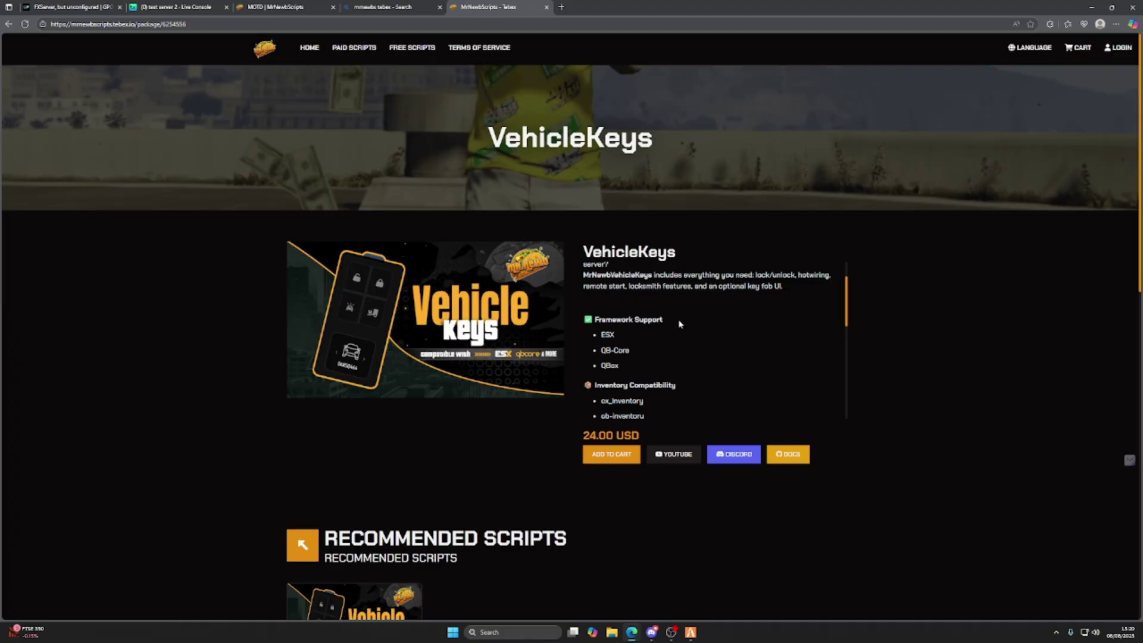
scroll(752, 320, down, 5)
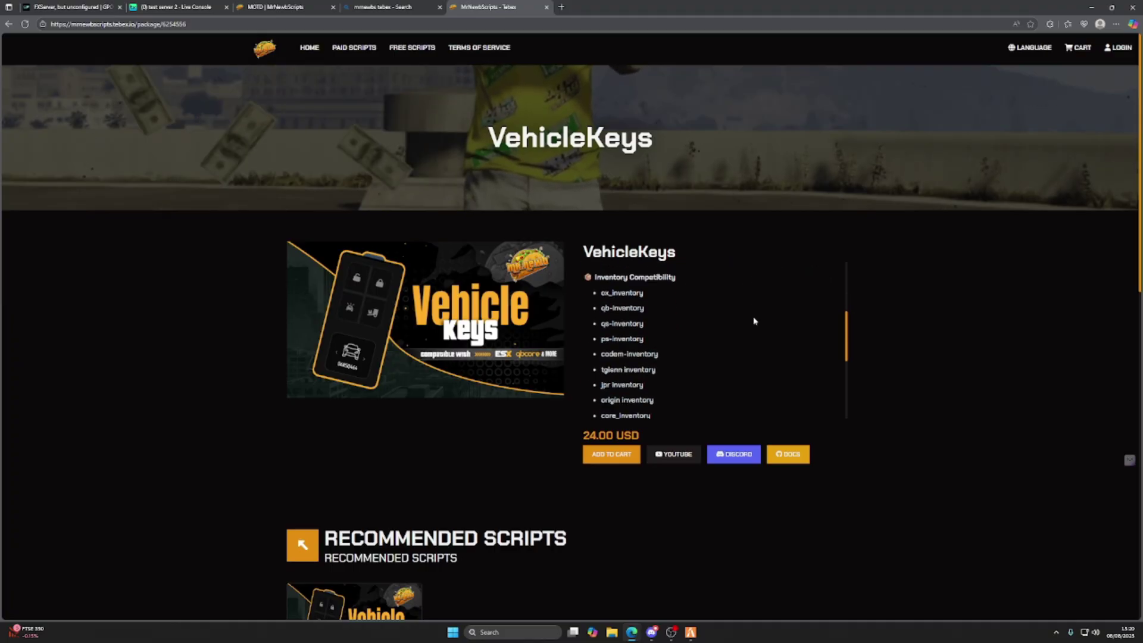
scroll(753, 320, up, 4)
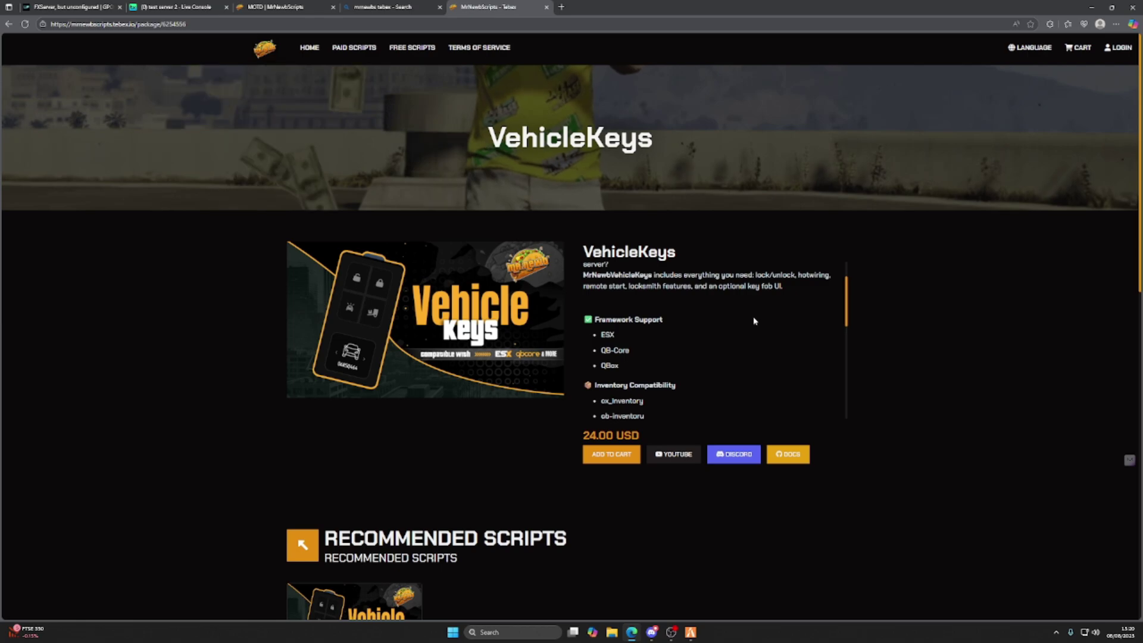
scroll(753, 320, down, 5)
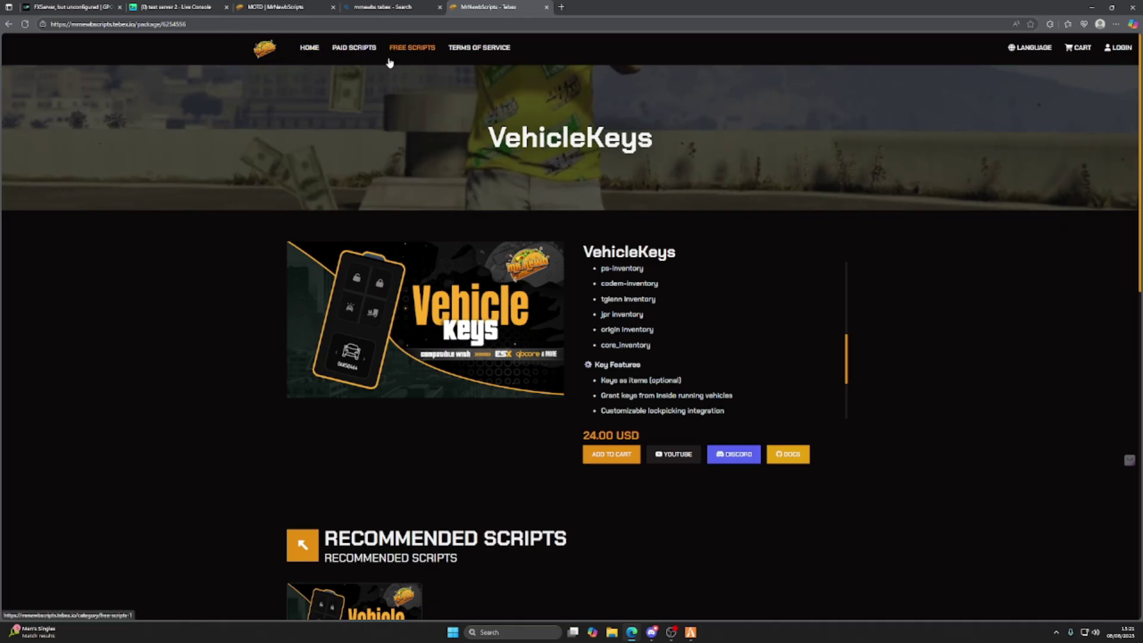
Step: Add VehicleKeys to the basket, signing in with FiveM and Discord, and proceed to checkout
click(614, 453)
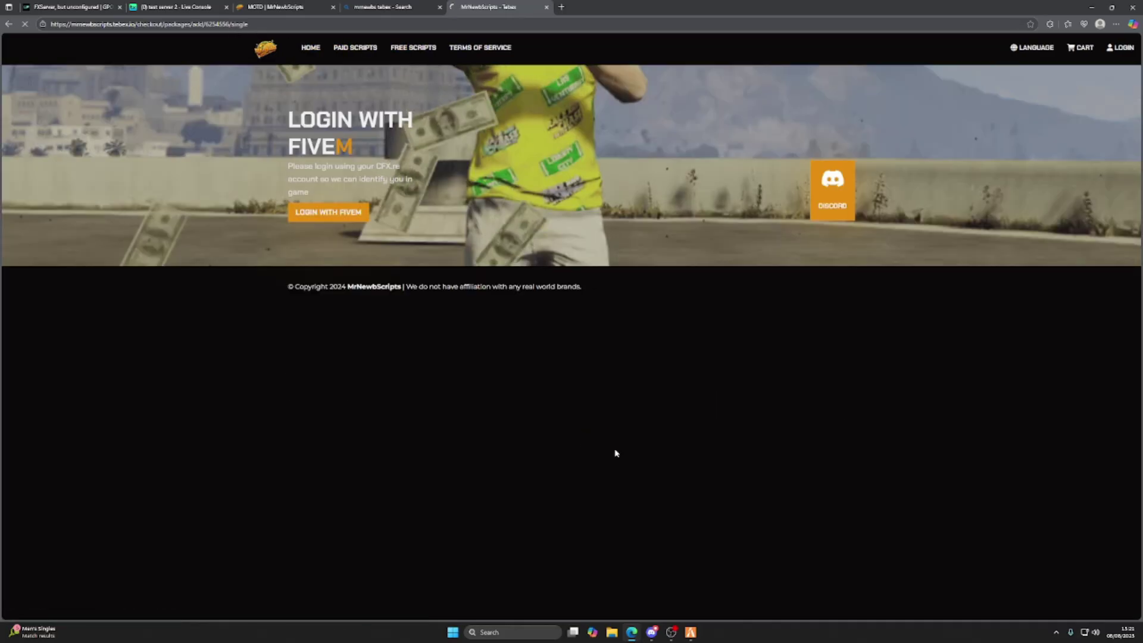
click(330, 215)
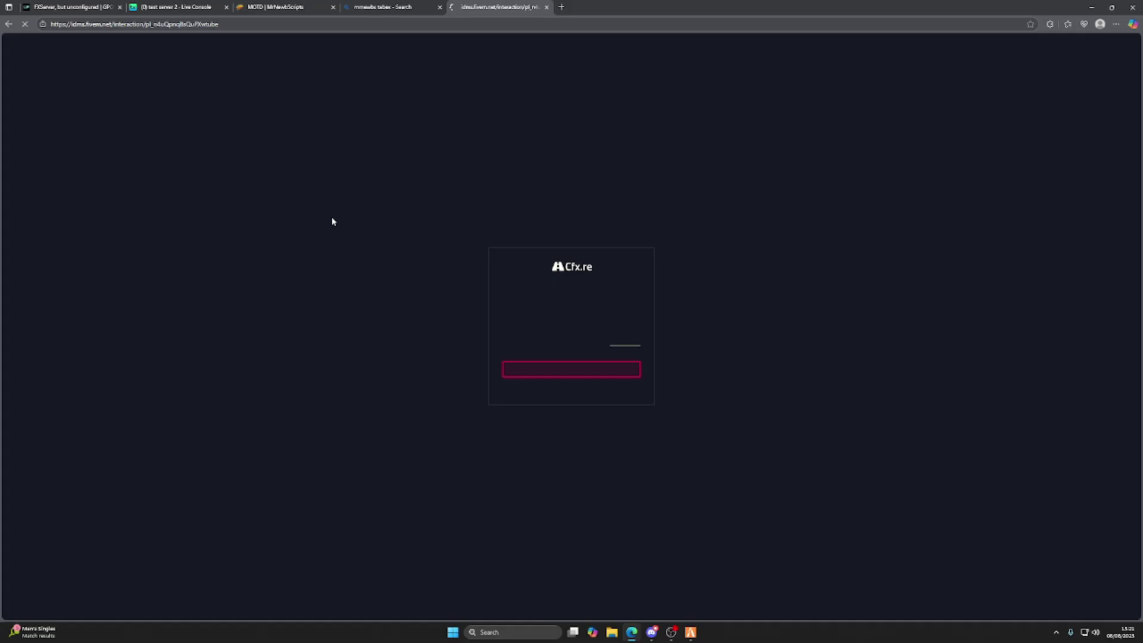
click(584, 379)
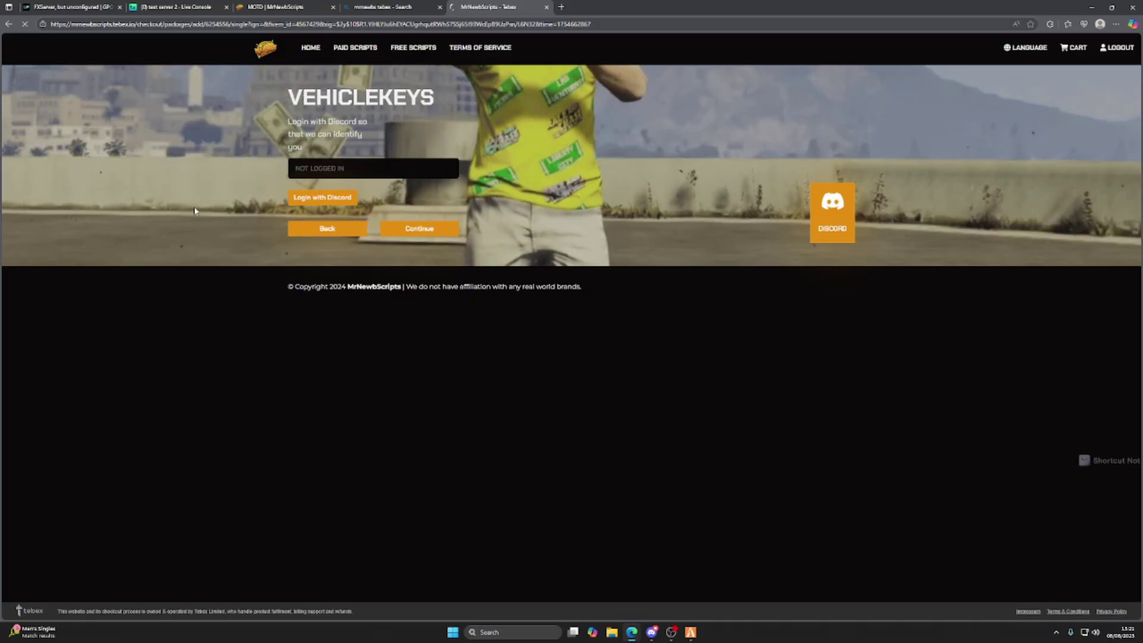
click(412, 229)
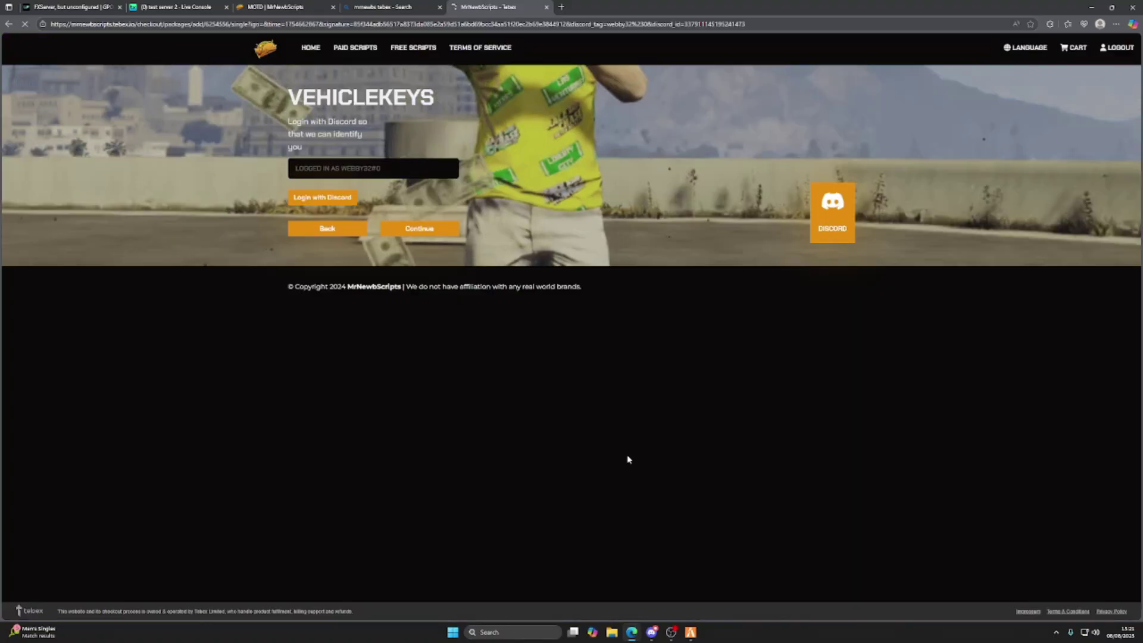
click(419, 228)
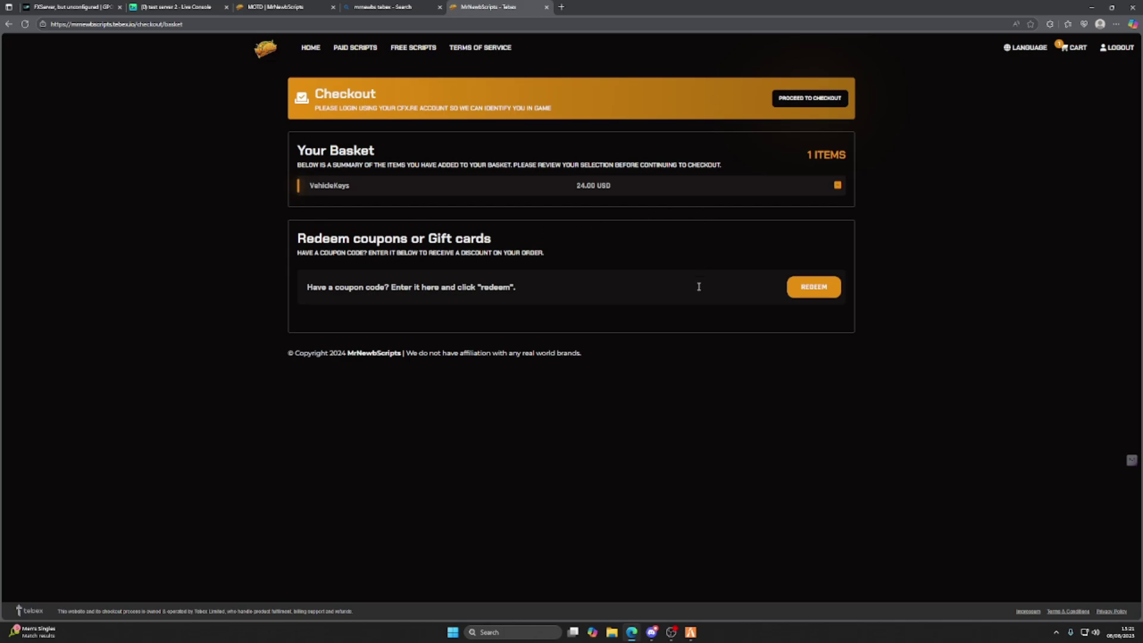
click(820, 100)
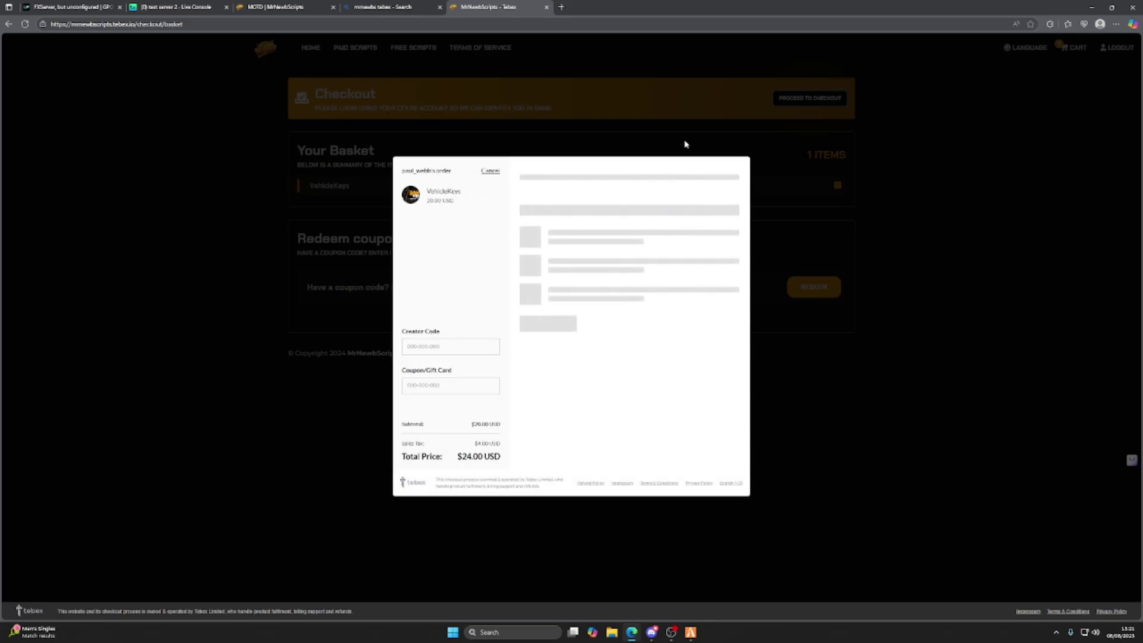
Step: Open keymaster.fivem.net in a new browser tab and sign in to Cfx.re Keymaster
click(561, 6)
text(keymaster.fivem.net)
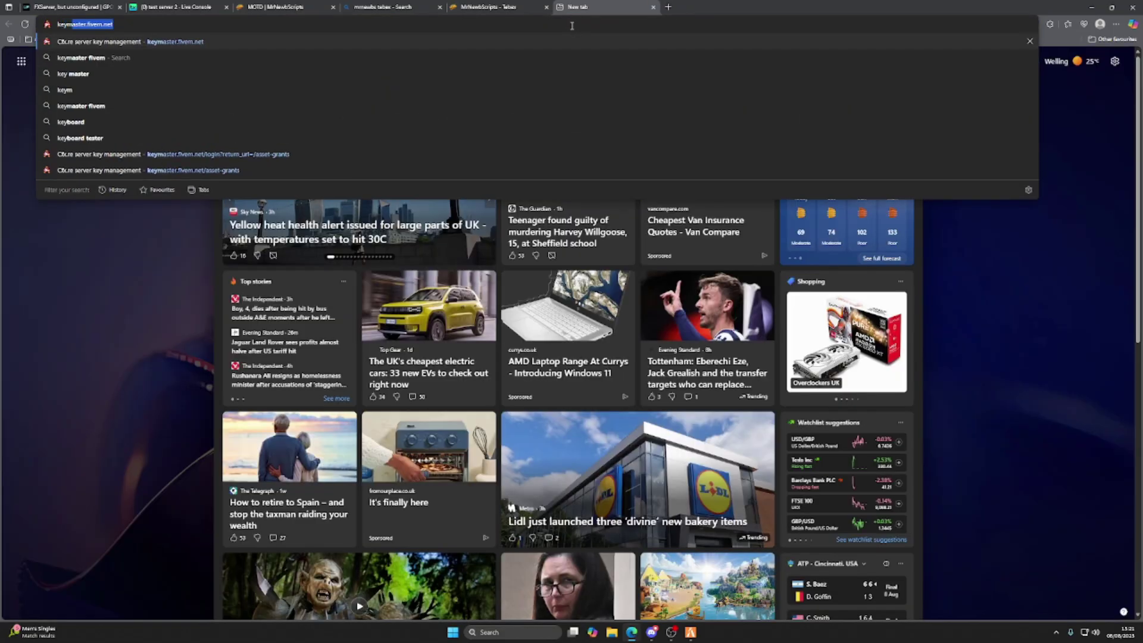
key(Return)
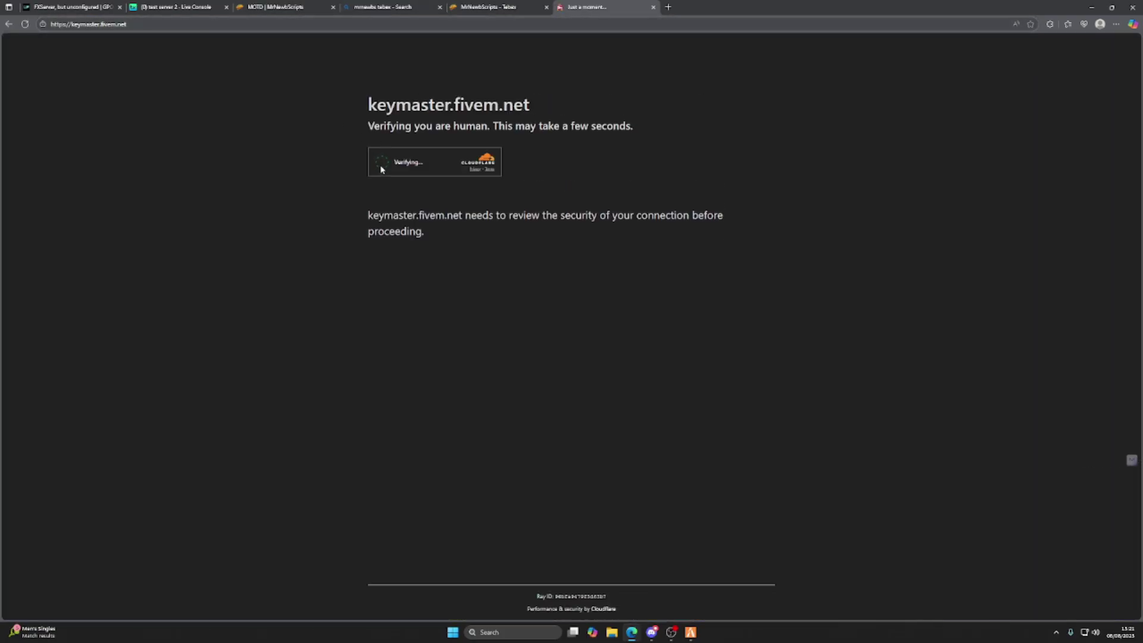
click(382, 163)
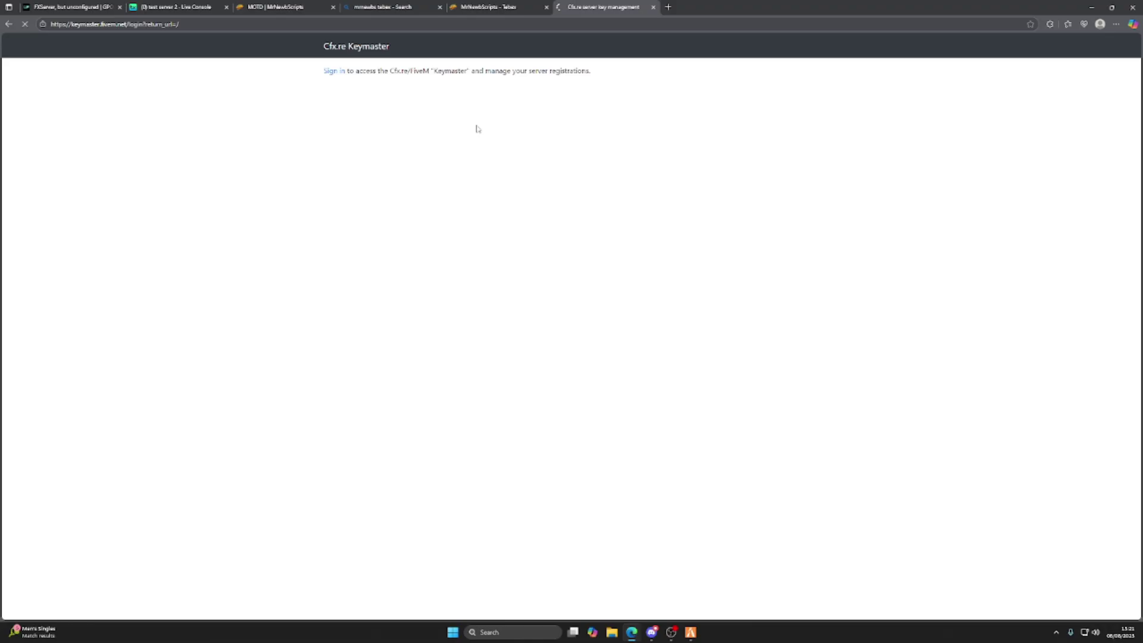
click(339, 73)
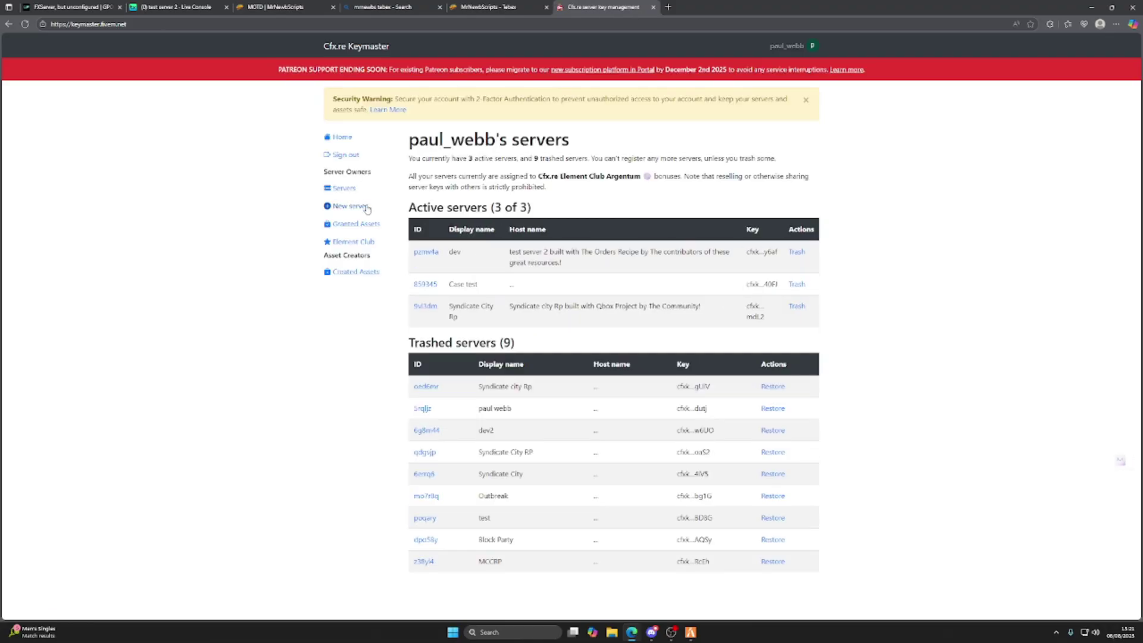
Step: Search the granted assets for "mrnewb" and download the MrNewbVehicleKeys asset
click(352, 224)
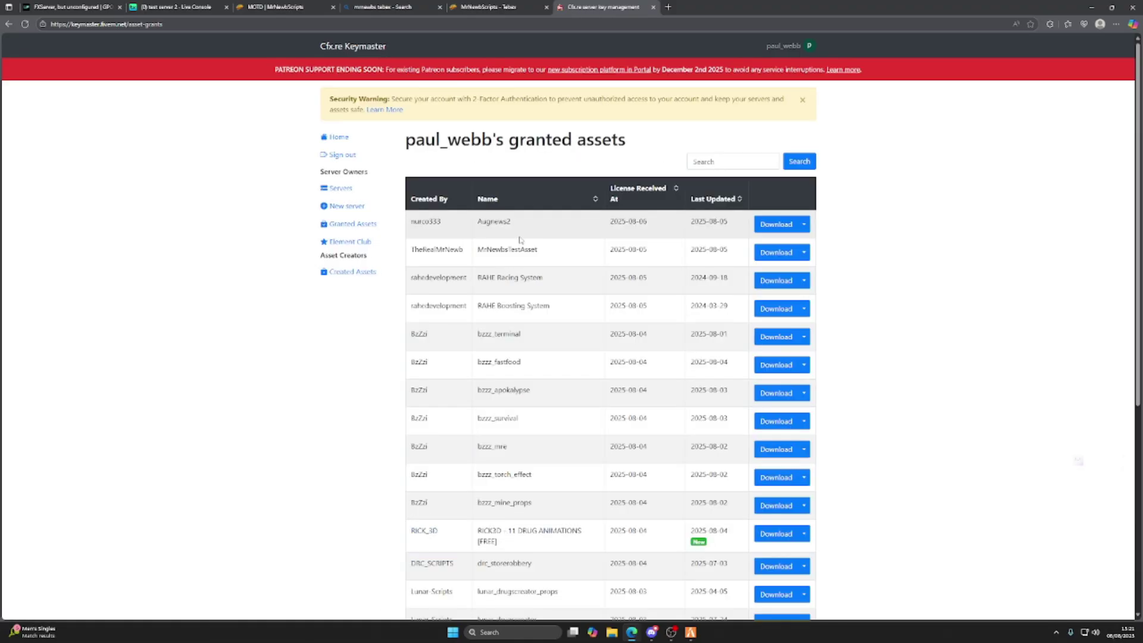
click(702, 168)
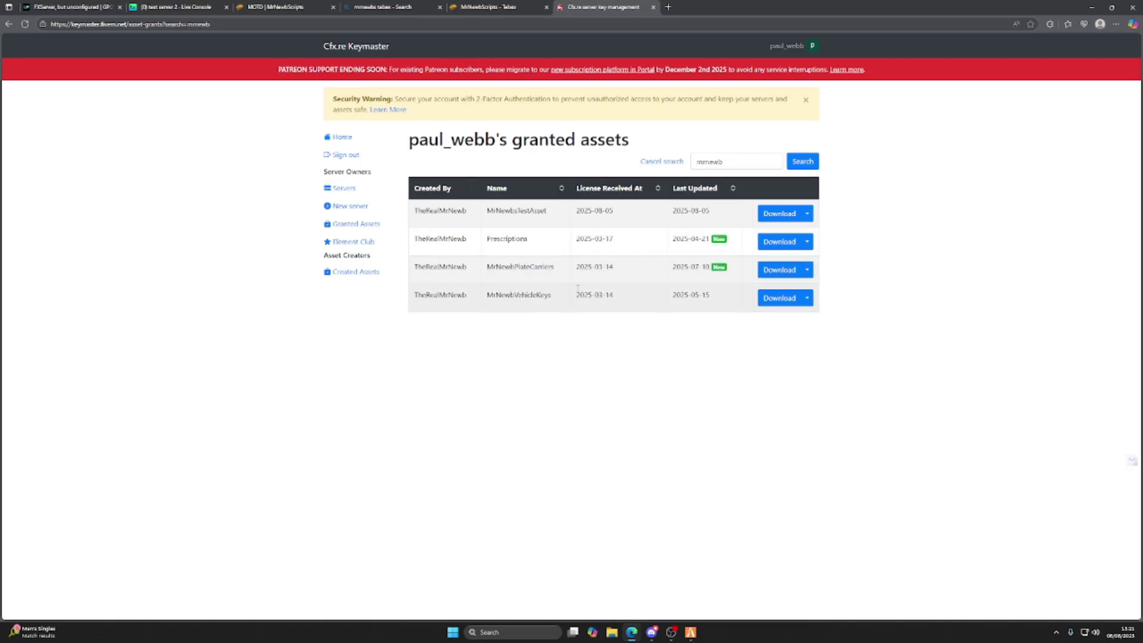
click(780, 298)
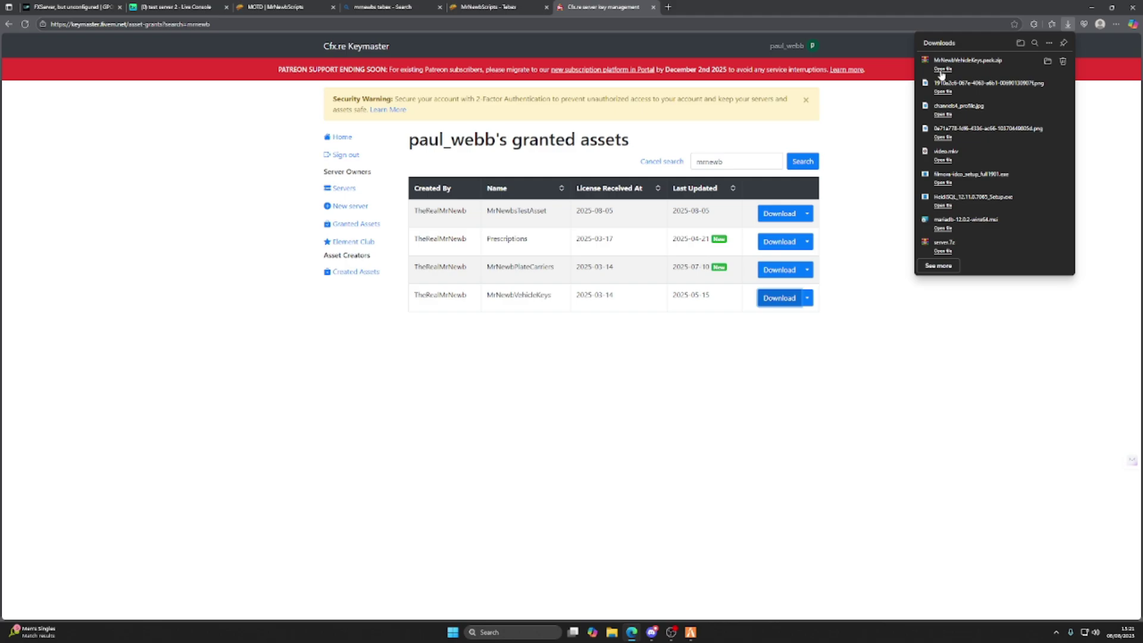
Step: Try to extract the MrNewbVehicleKeys folder from the downloaded archive onto the desktop
click(932, 72)
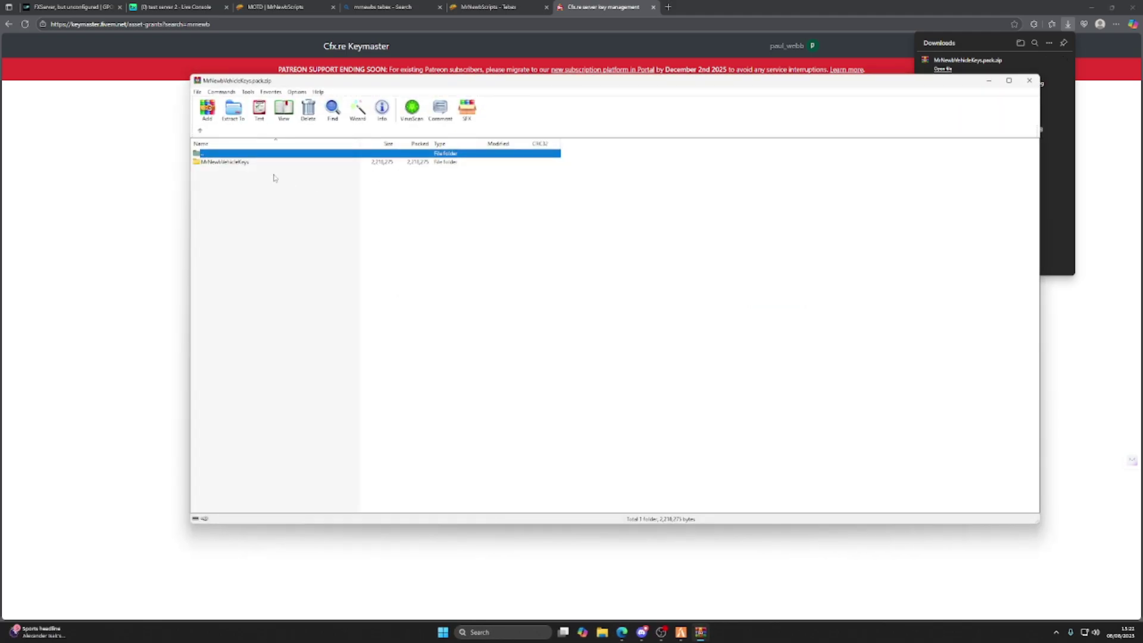
click(1091, 6)
drag(237, 166, 381, 34)
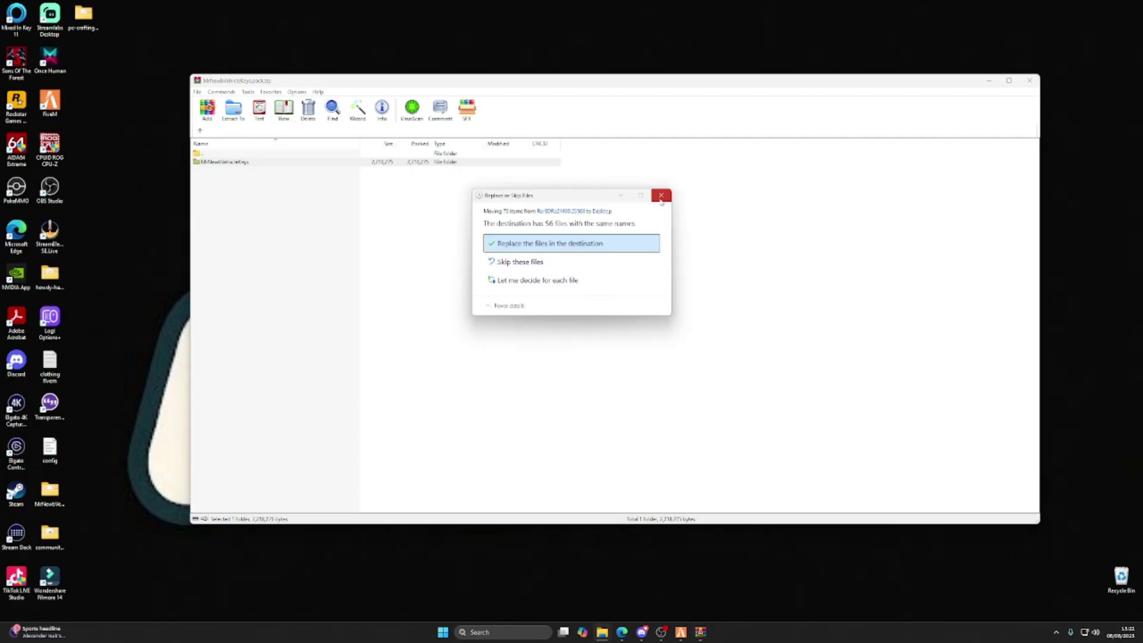
click(661, 196)
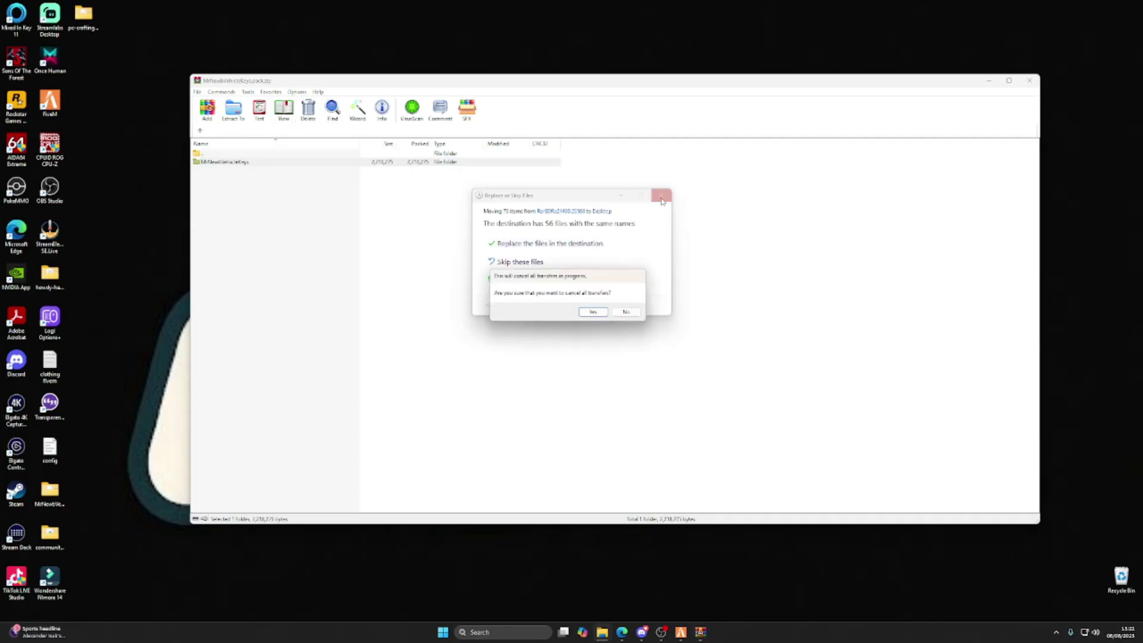
click(626, 312)
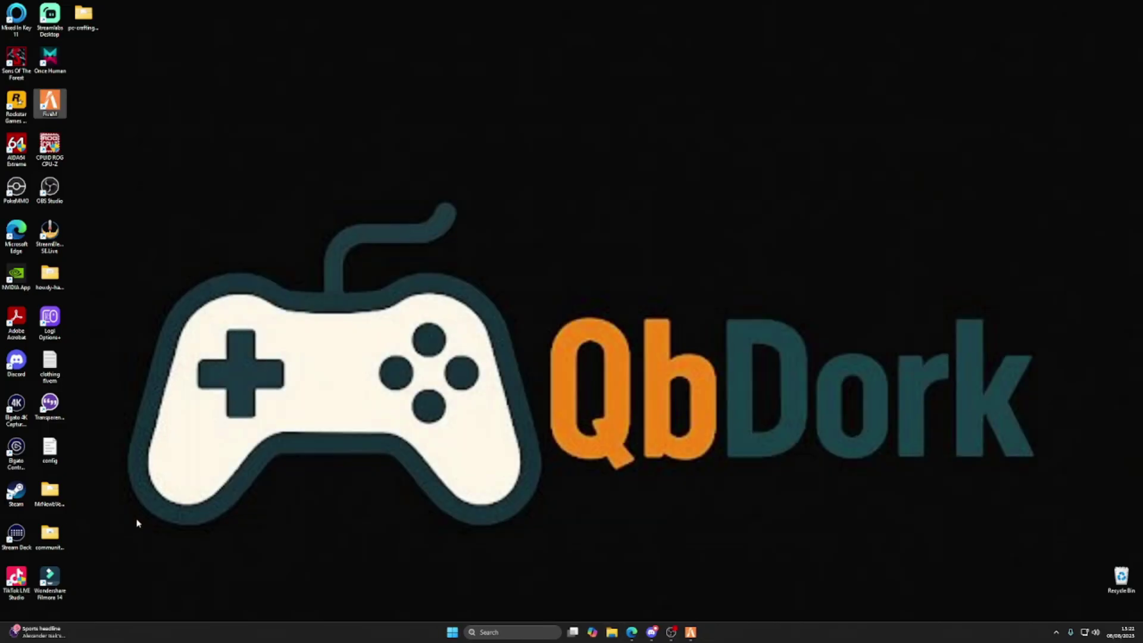
Step: Move the MrNewbVehicleKeys folder to an empty desktop area and bring up the FTP access data on the G-Portal server's status page
drag(50, 491, 416, 156)
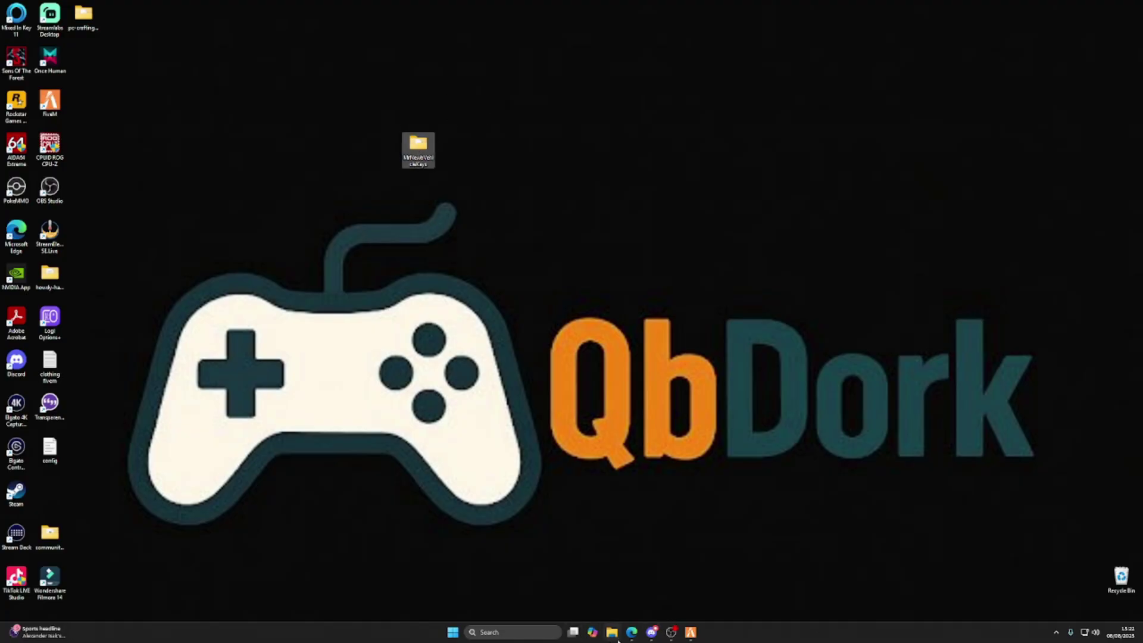
mouse_move(630, 635)
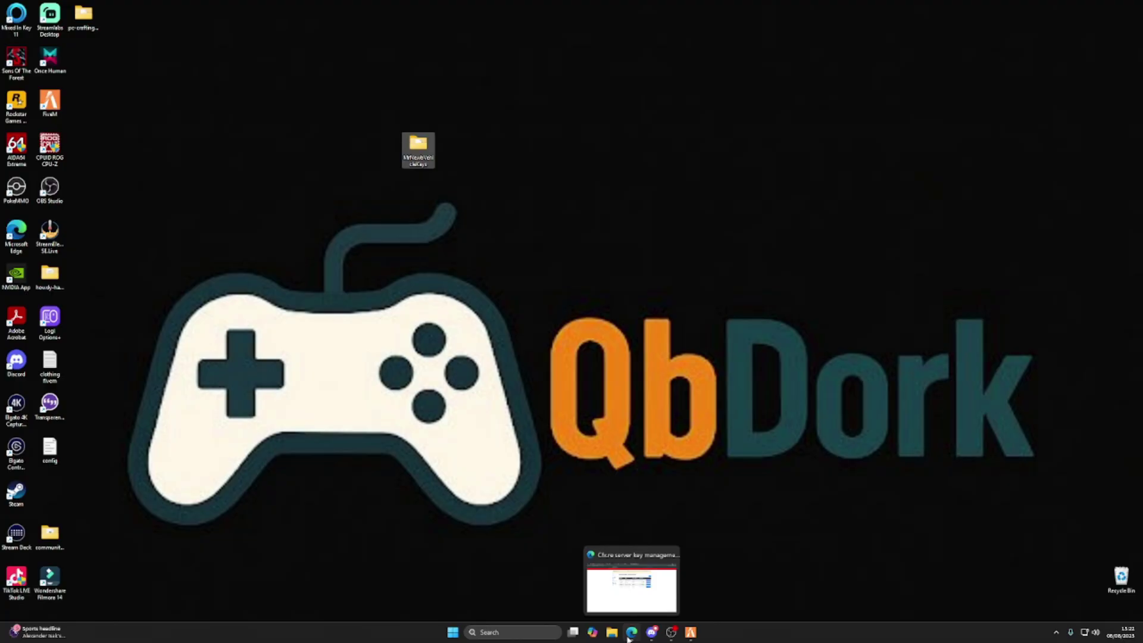
click(630, 635)
key(ctrl+Tab)
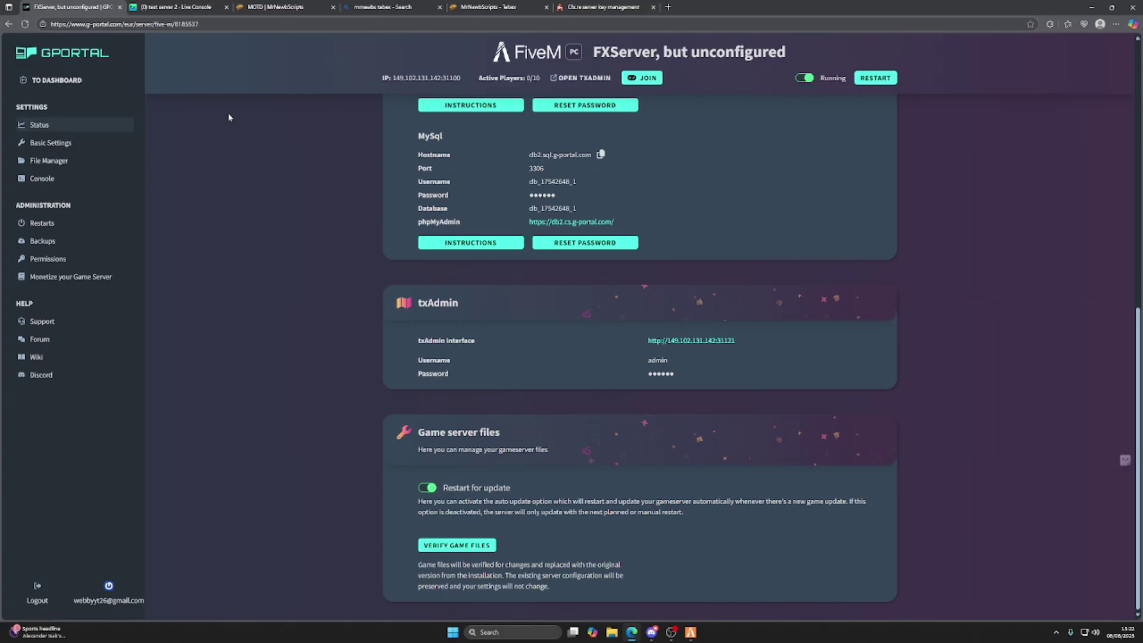
scroll(553, 421, up, 7)
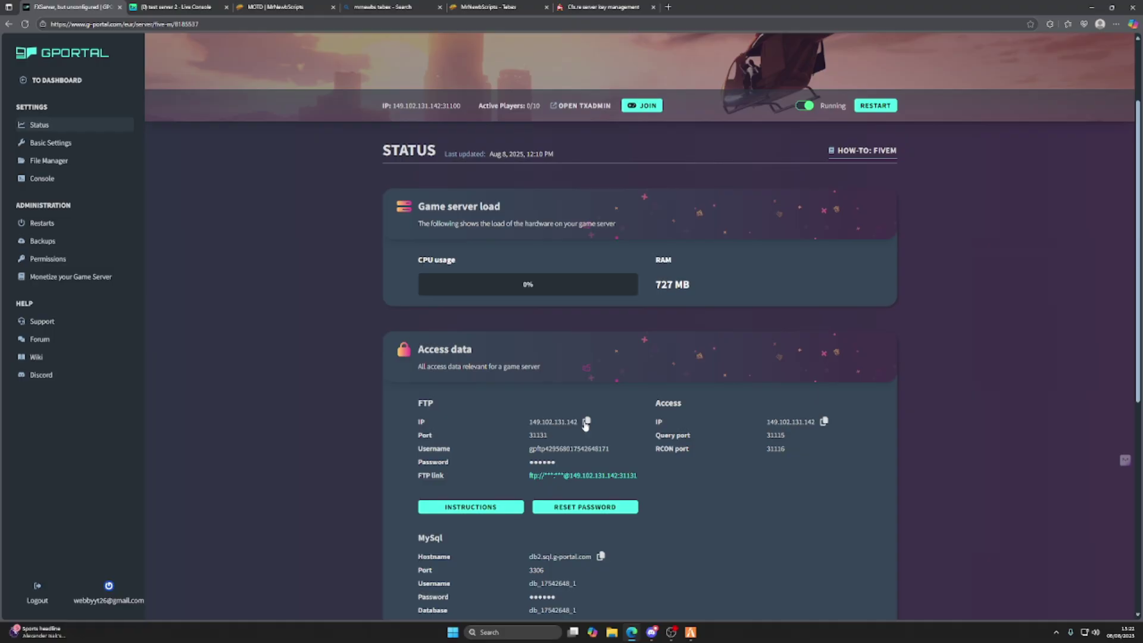
Step: Launch FileZilla and position its window so the G-Portal FTP access data stays readable beside it
click(452, 633)
text(filezilla)
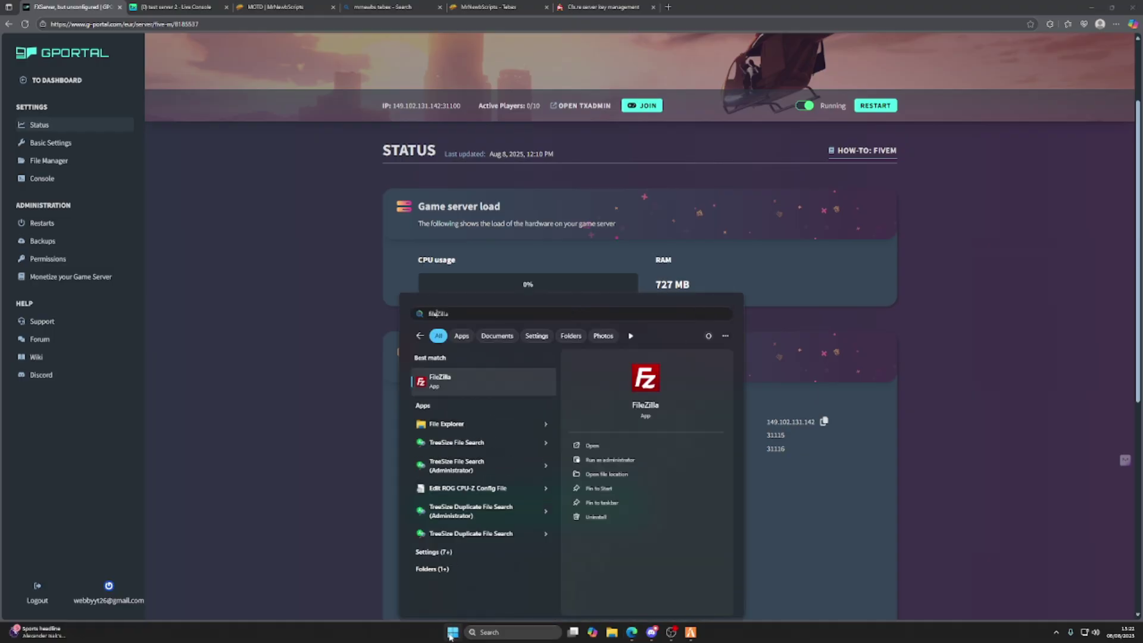
key(Return)
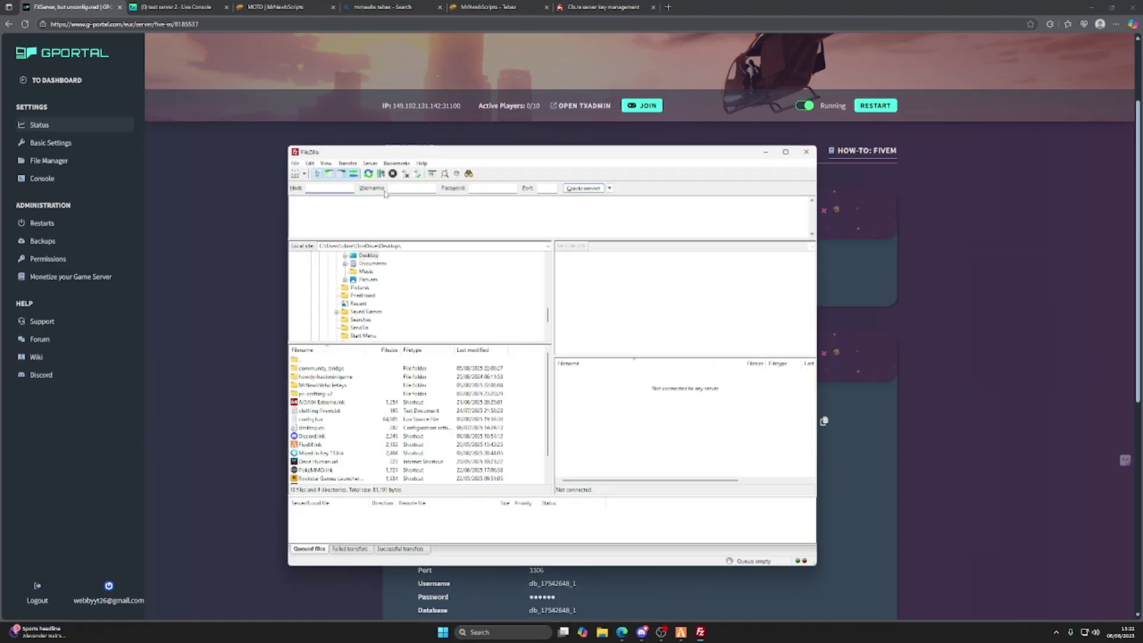
drag(420, 152, 765, 162)
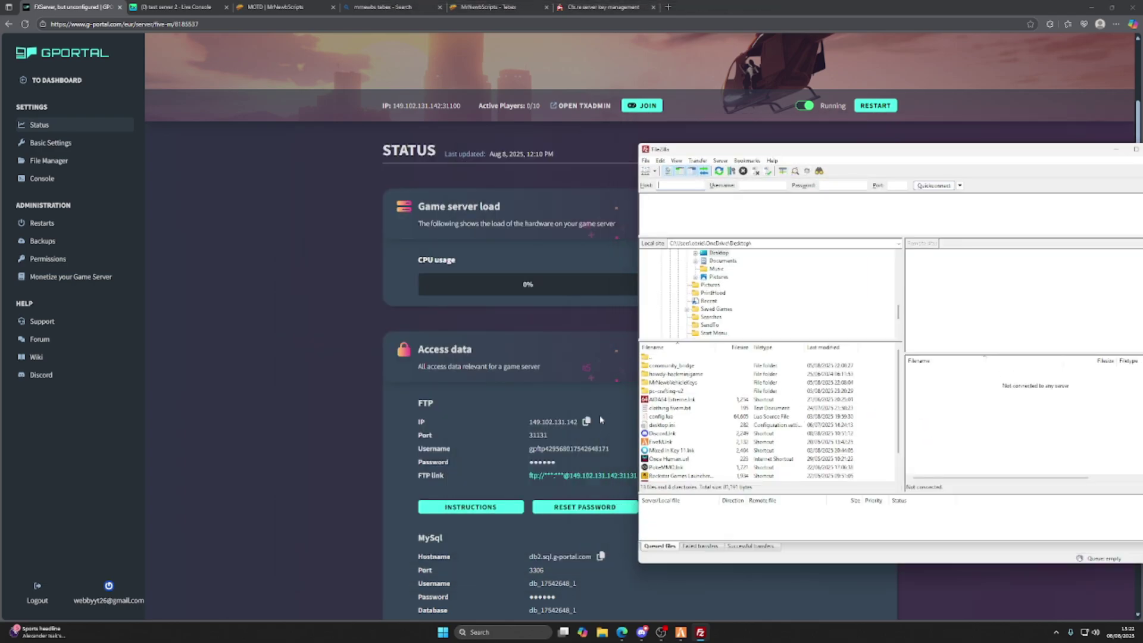
Step: Copy the FTP IP 149.102.131.142 and port 31131 from G-Portal into FileZilla's host and port fields
click(588, 422)
click(701, 632)
click(552, 435)
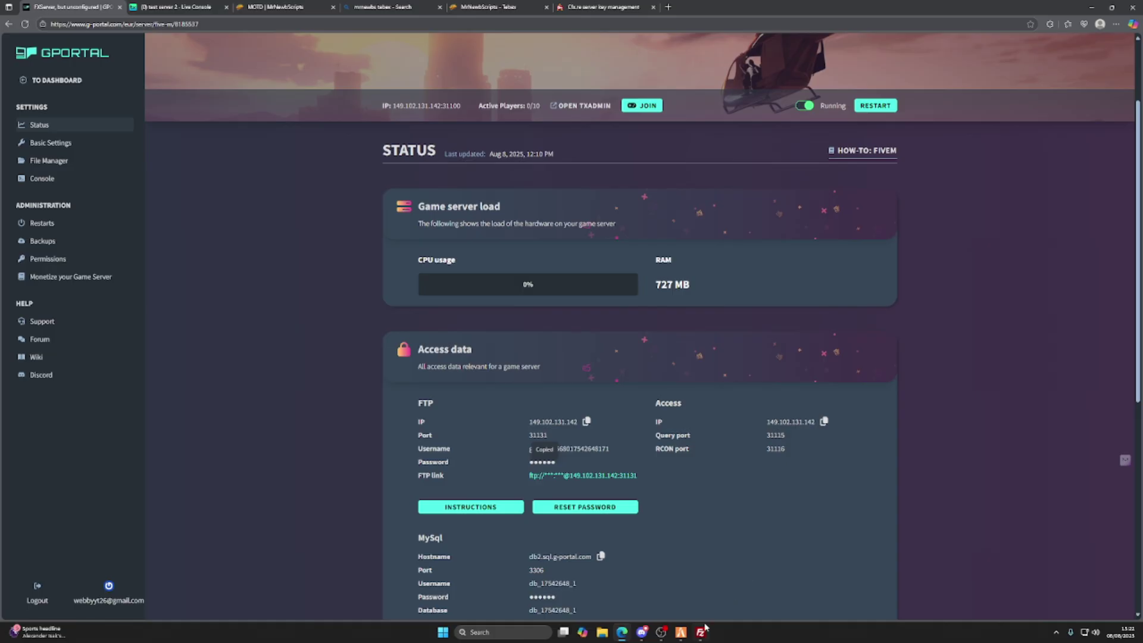
click(706, 627)
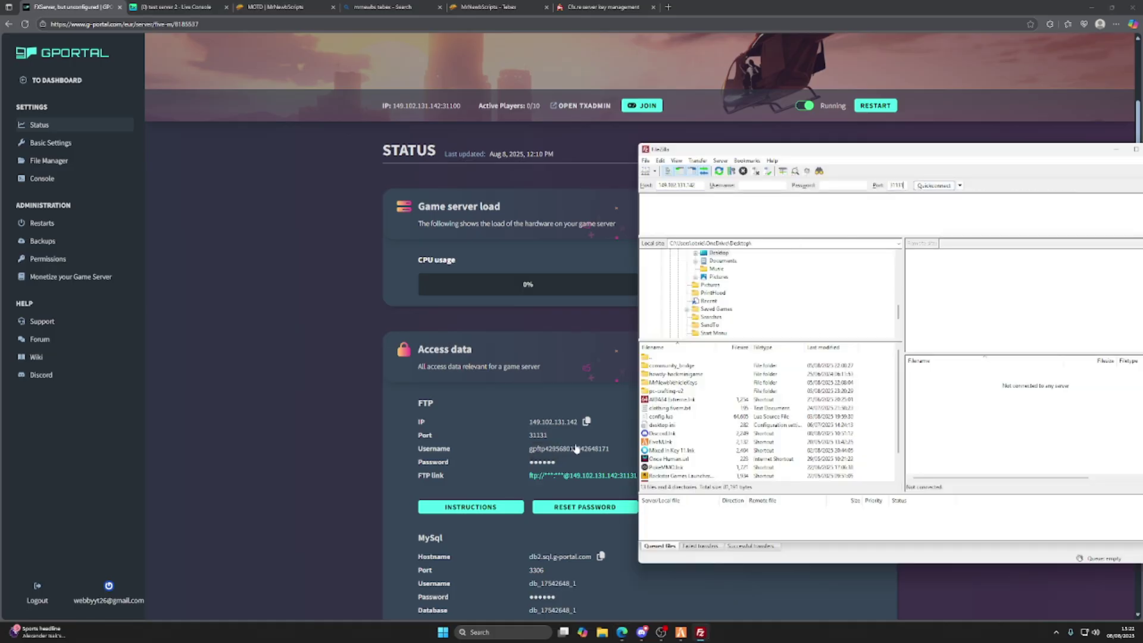
Step: Copy the FTP username from the G-Portal access data into FileZilla's username field
click(615, 449)
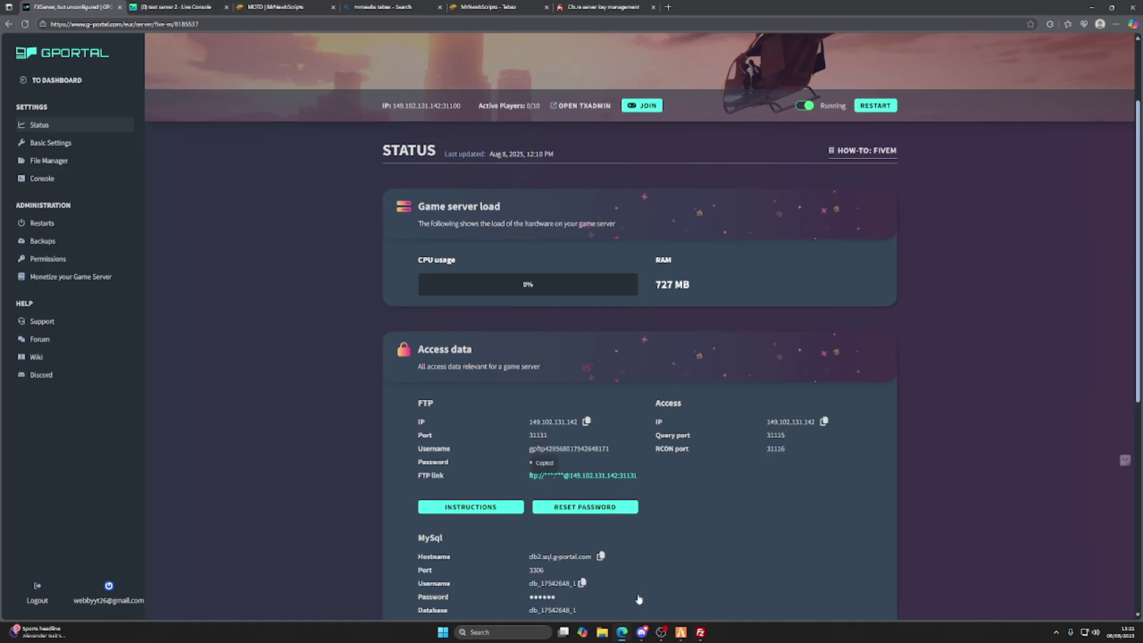
click(700, 632)
key(ctrl+v)
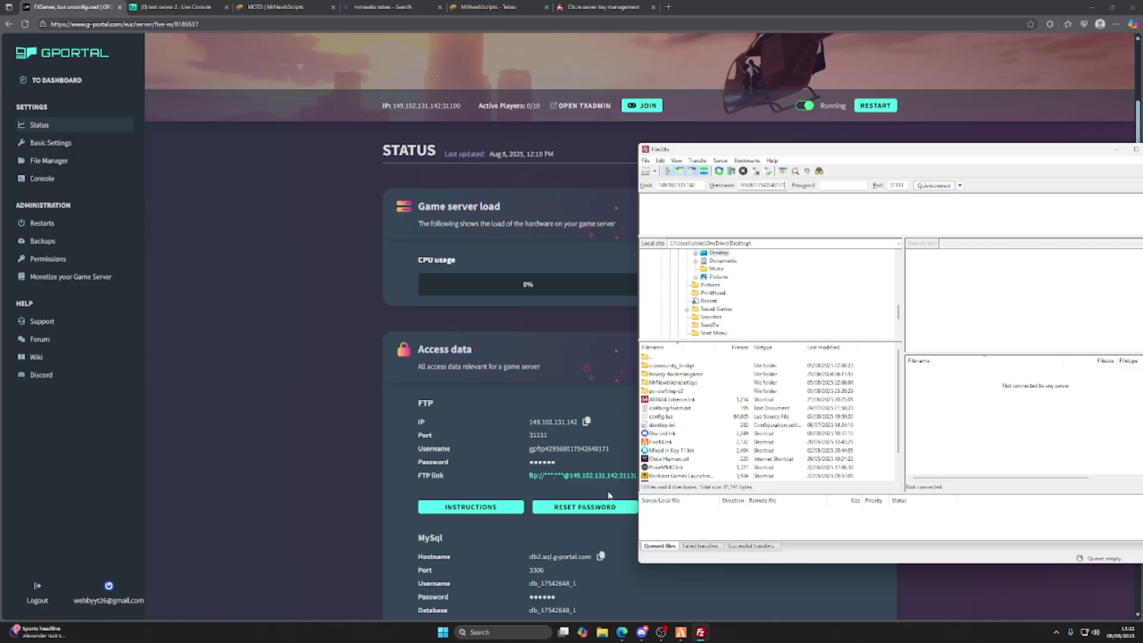
Step: Copy the FTP password from the G-Portal access data into FileZilla's password field
click(553, 463)
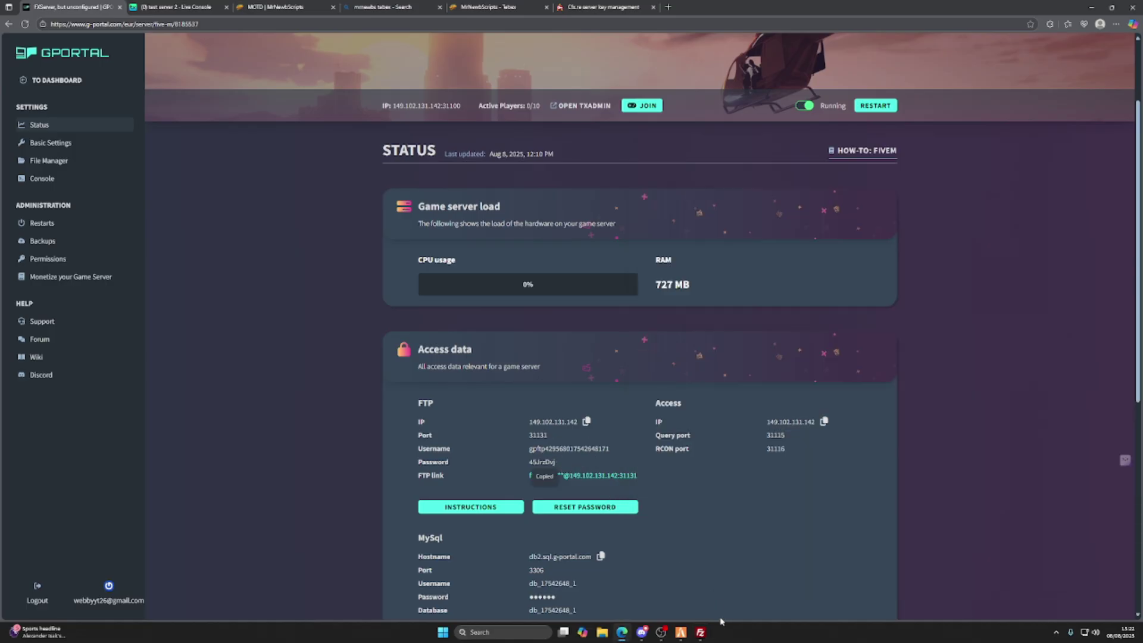
click(700, 633)
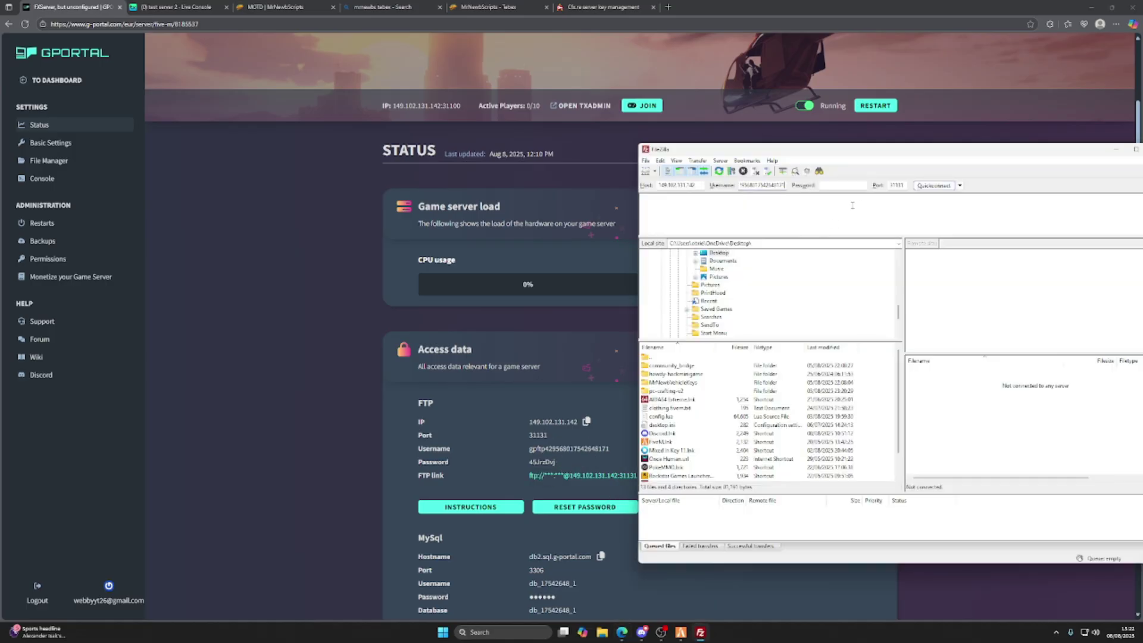
click(853, 186)
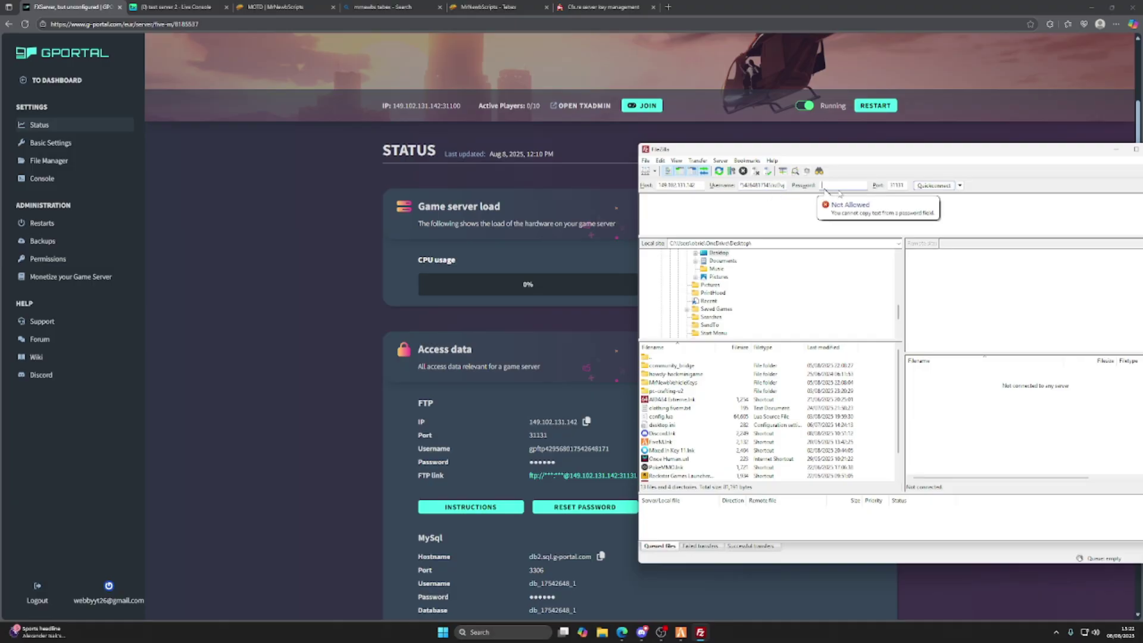
key(ctrl+v)
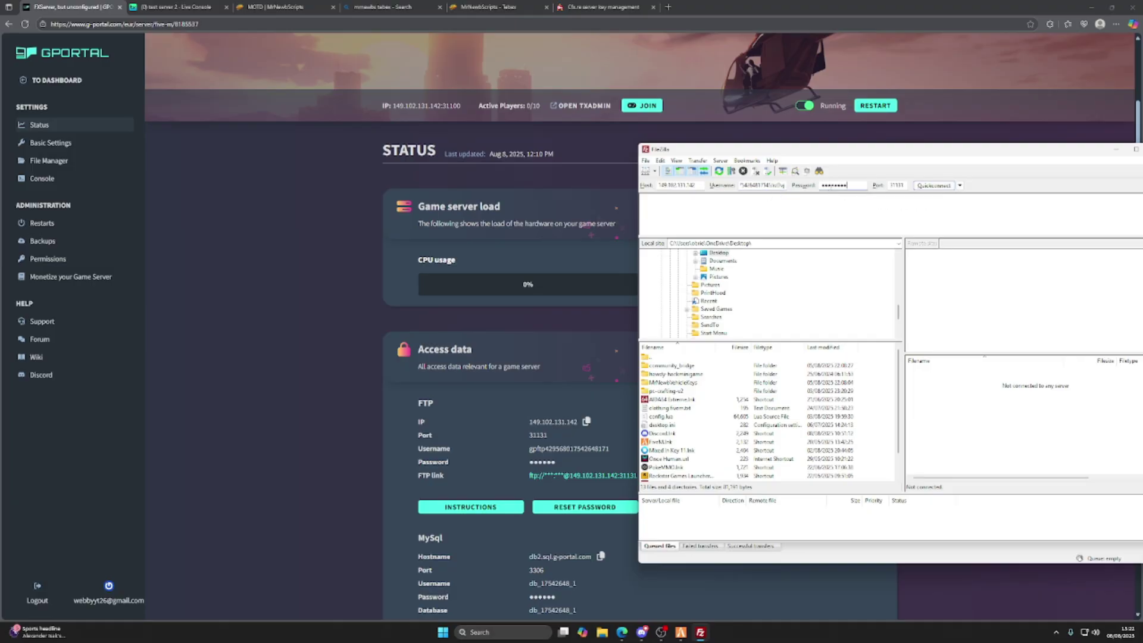
Step: Copy the FTP username from G-Portal into FileZilla's username field again and connect to the server
click(619, 453)
key(alt+Tab)
double_click(772, 185)
key(ctrl+v)
click(955, 186)
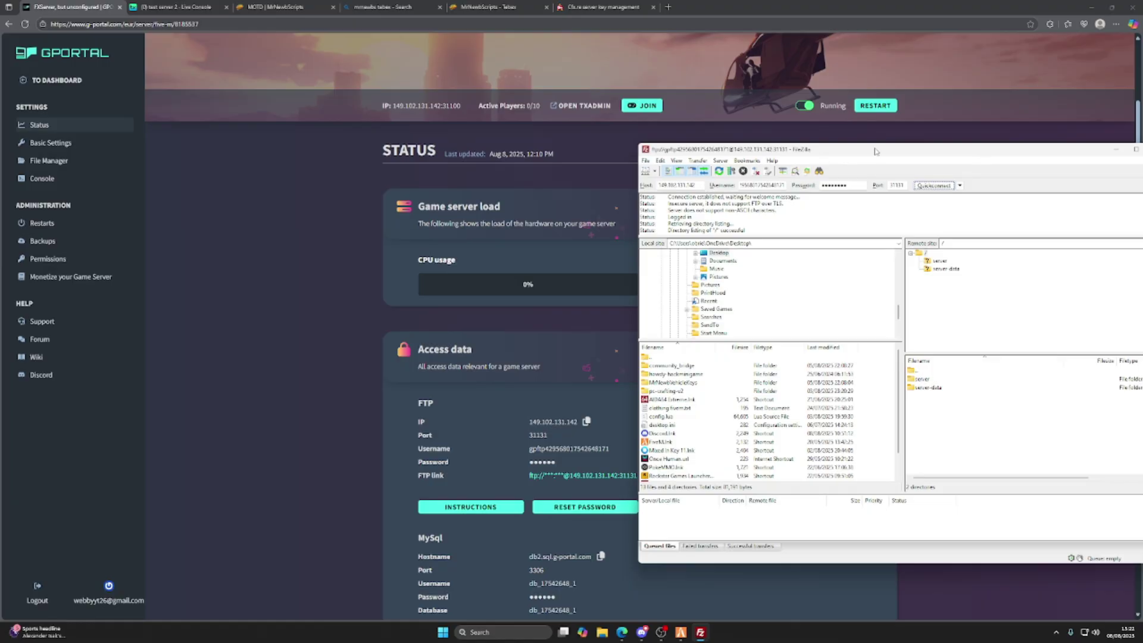
Step: Move the FileZilla window clear and browse the remote site to the resources folder of the TheOrdersRecipe base in server/txData
drag(876, 151, 470, 105)
click(541, 223)
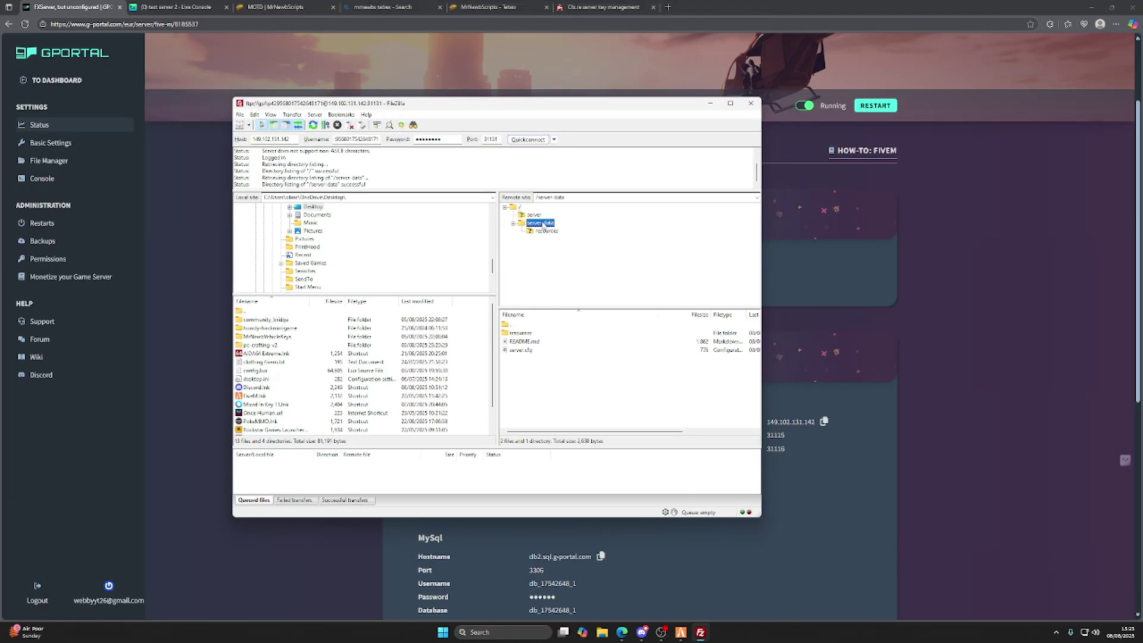
click(546, 230)
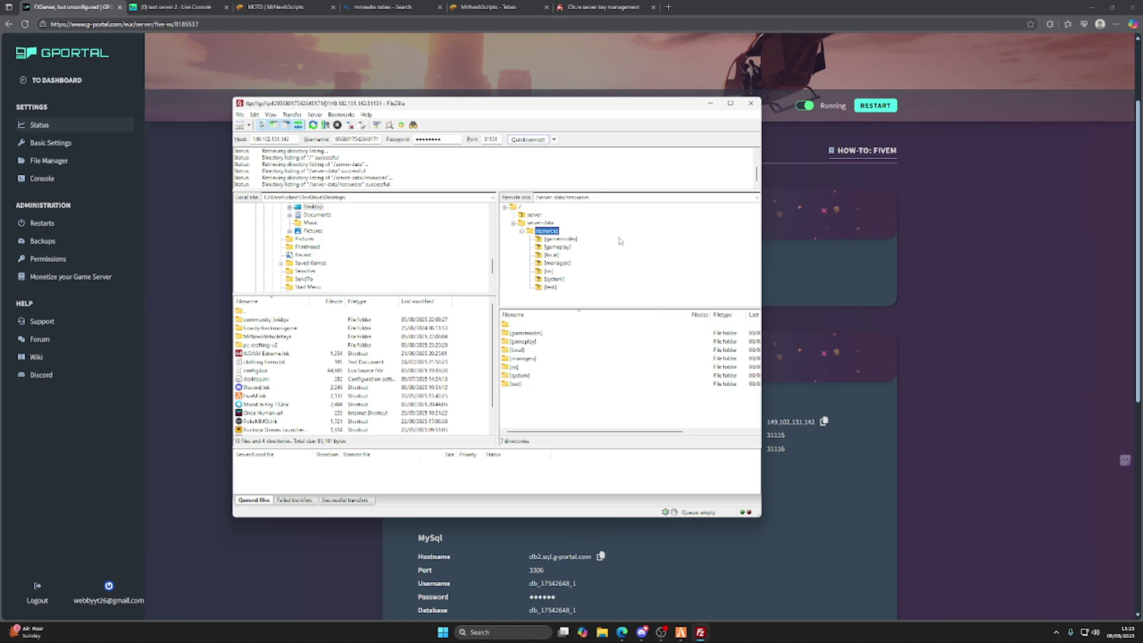
click(531, 215)
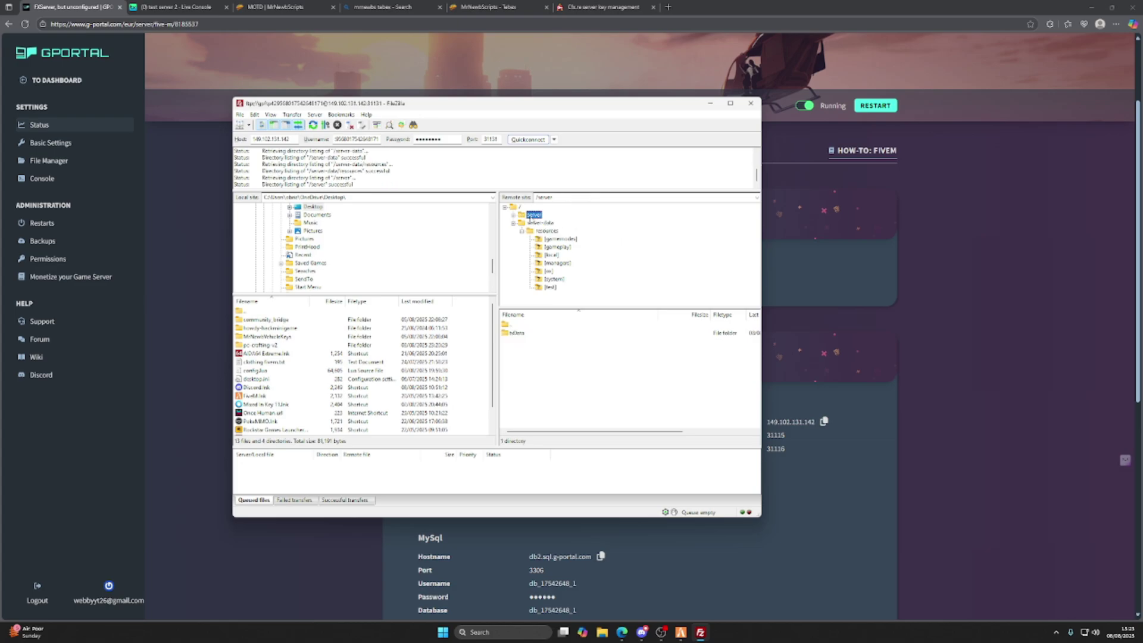
double_click(519, 334)
double_click(539, 341)
double_click(531, 342)
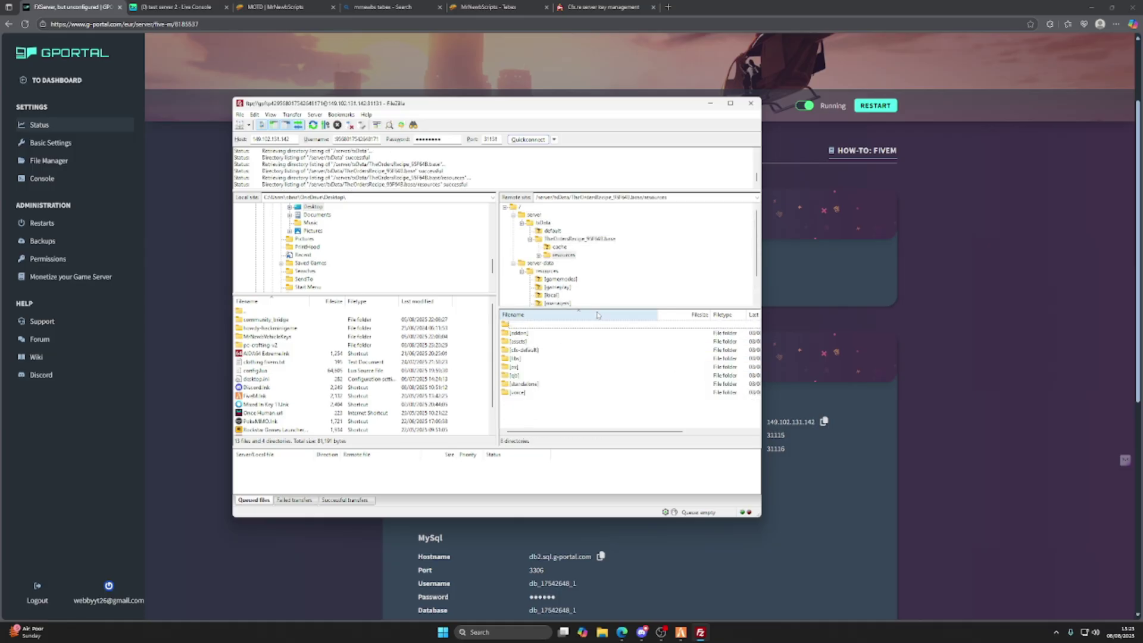
Step: Delete the qb-vehiclekeys folder from the [qb] resources on the server
double_click(518, 375)
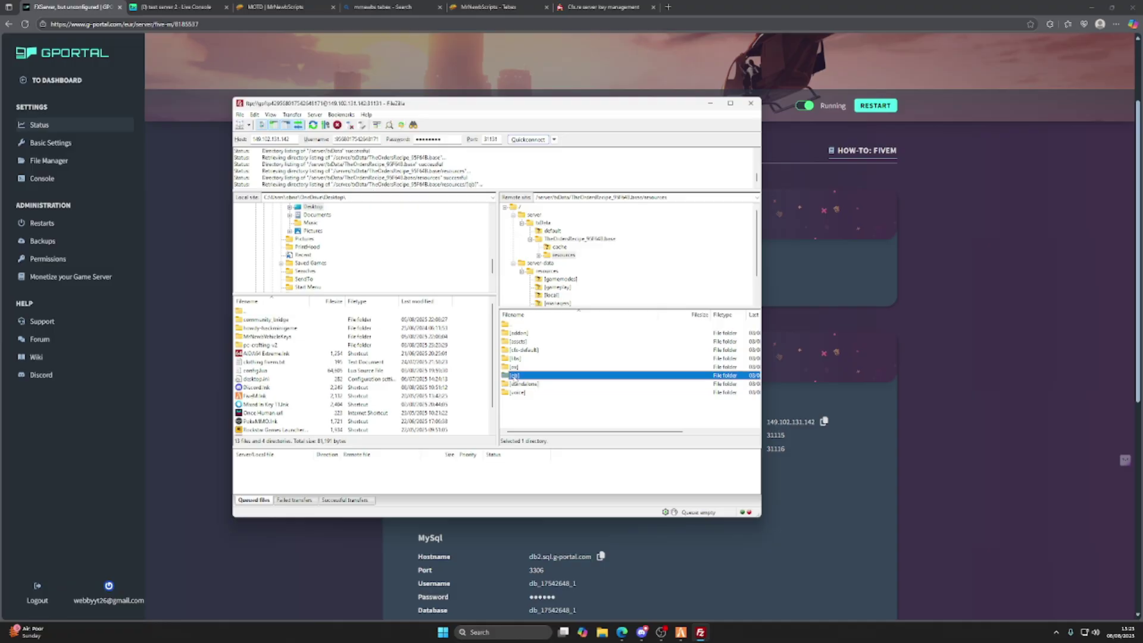
scroll(556, 390, down, 8)
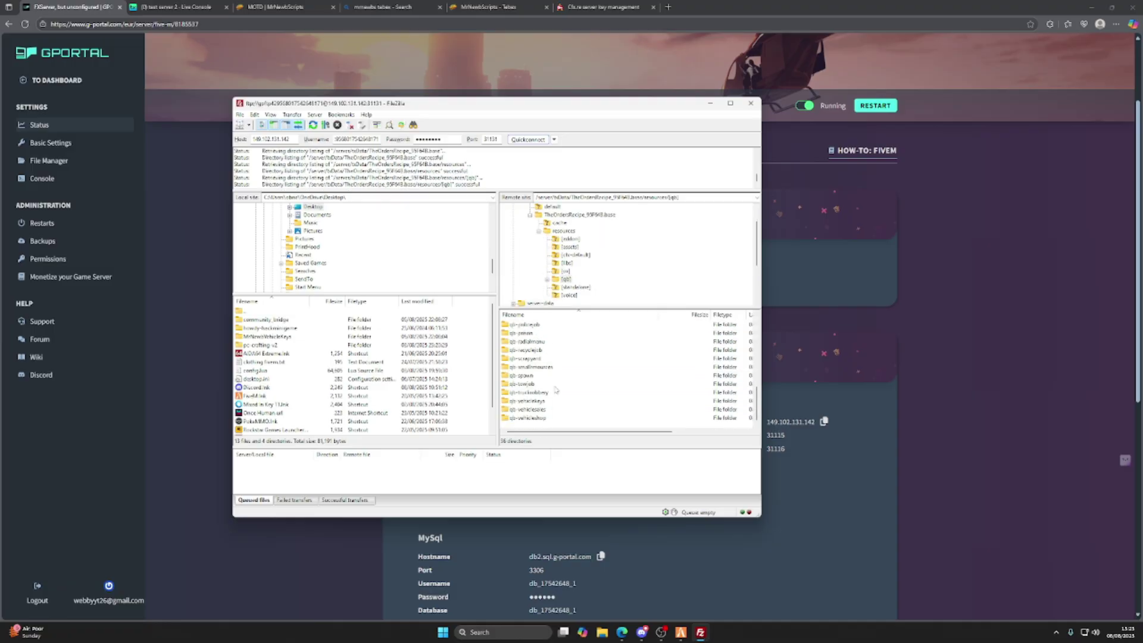
click(542, 401)
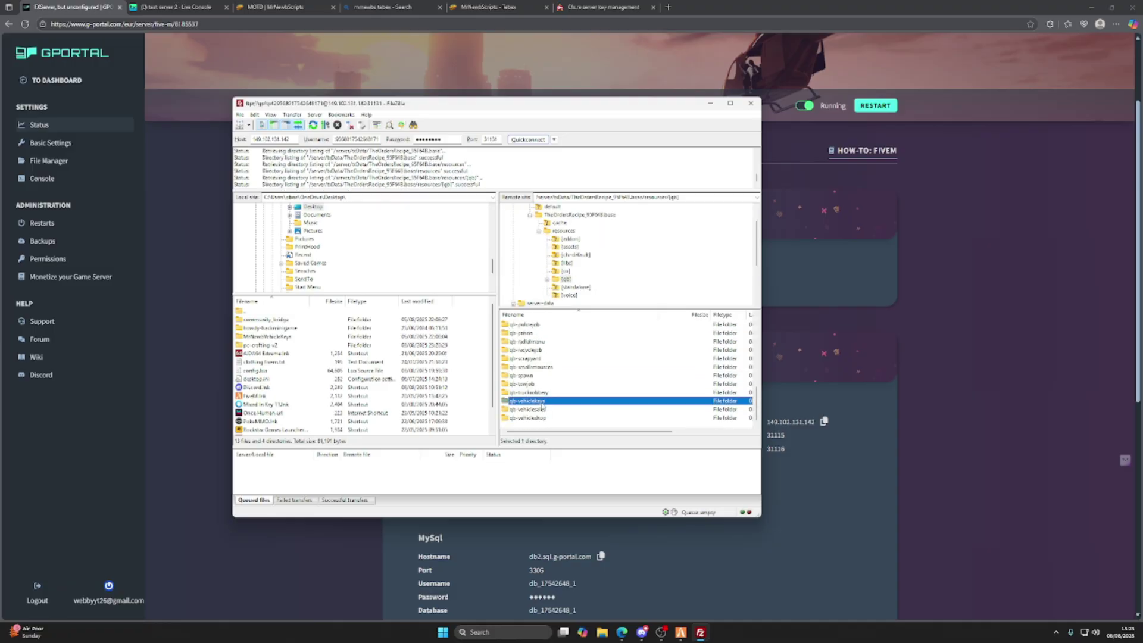
key(Delete)
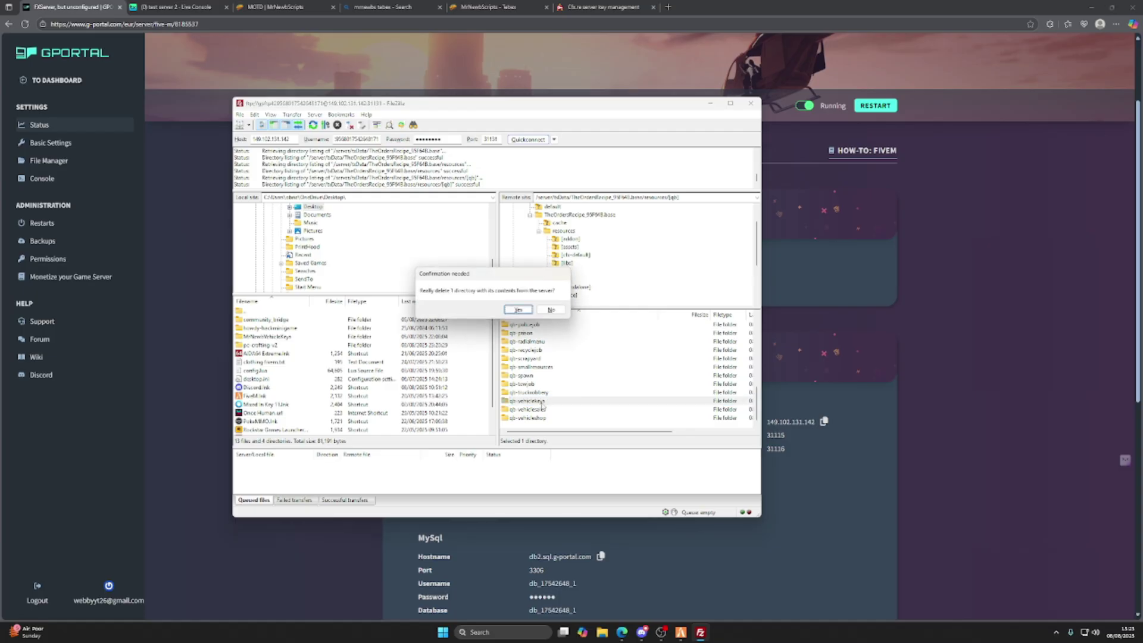
key(Return)
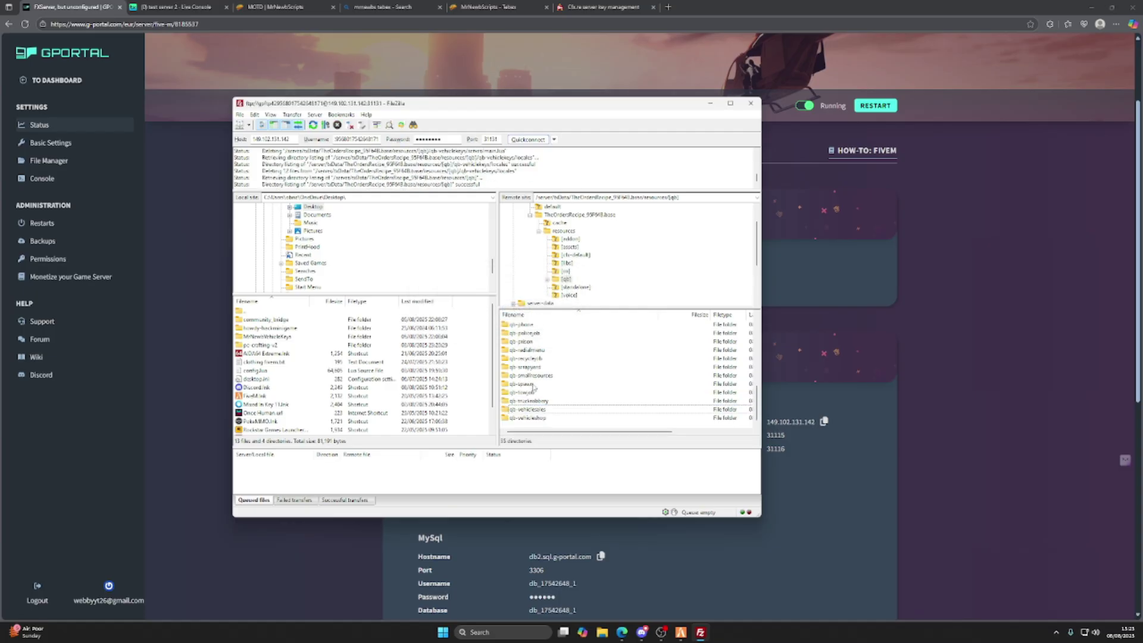
Step: Examine which scripts are in the server's [addon] resources folder
click(570, 239)
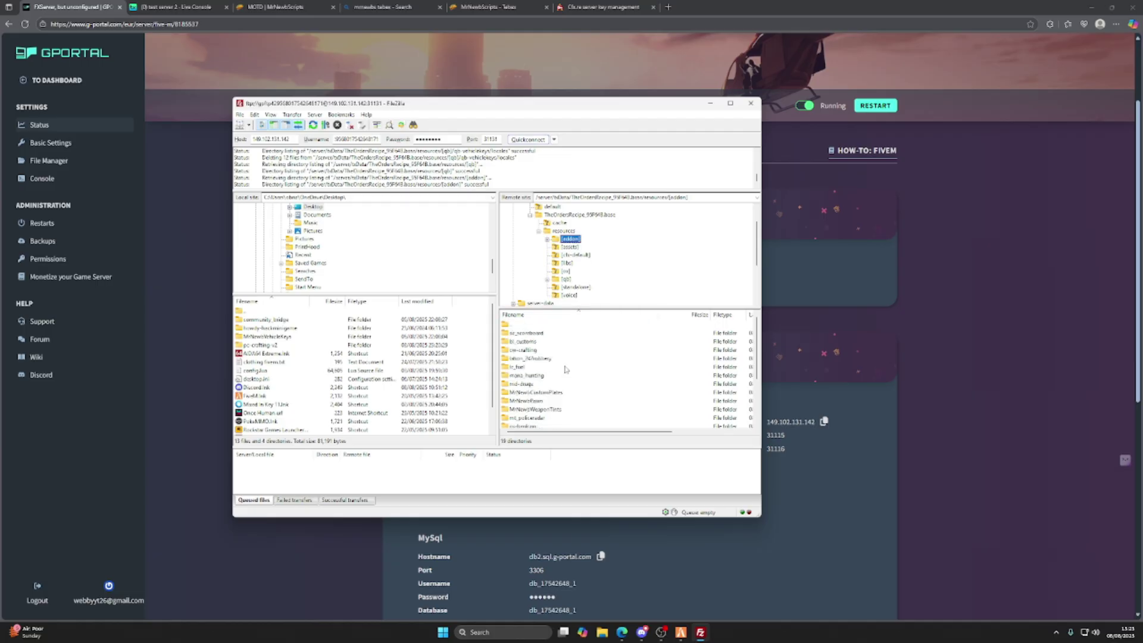
scroll(566, 370, down, 2)
scroll(565, 407, up, 2)
Step: Search Google for "community bridge fivem" in a new tab and open the community_bridge GitHub repository through its Cfx.re release topic
click(668, 7)
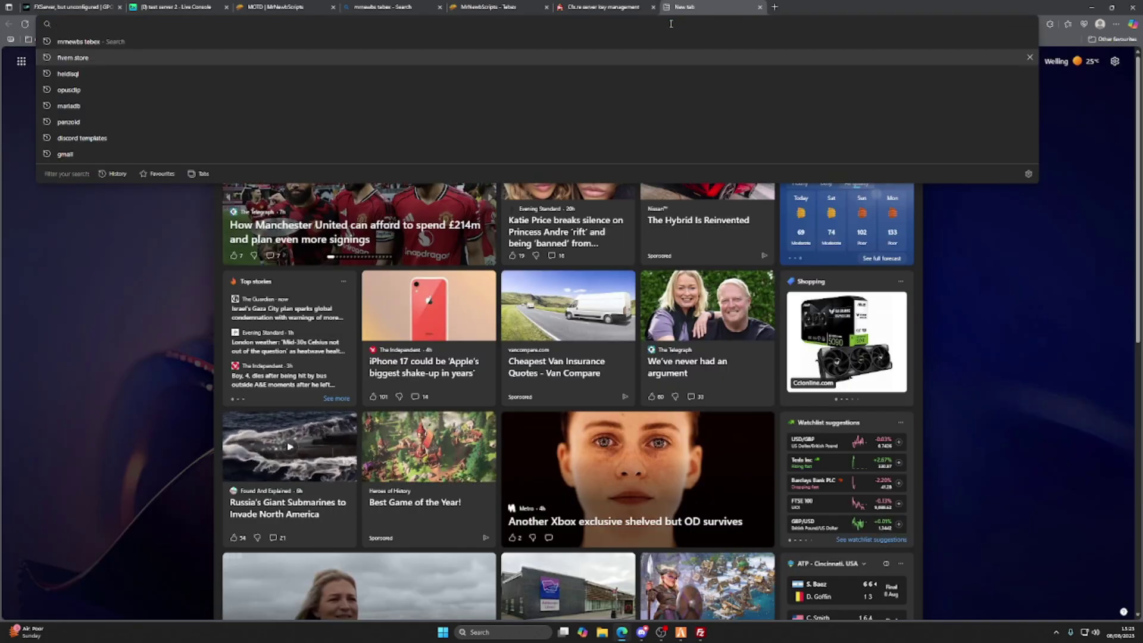
text(google.com)
key(Return)
text(com)
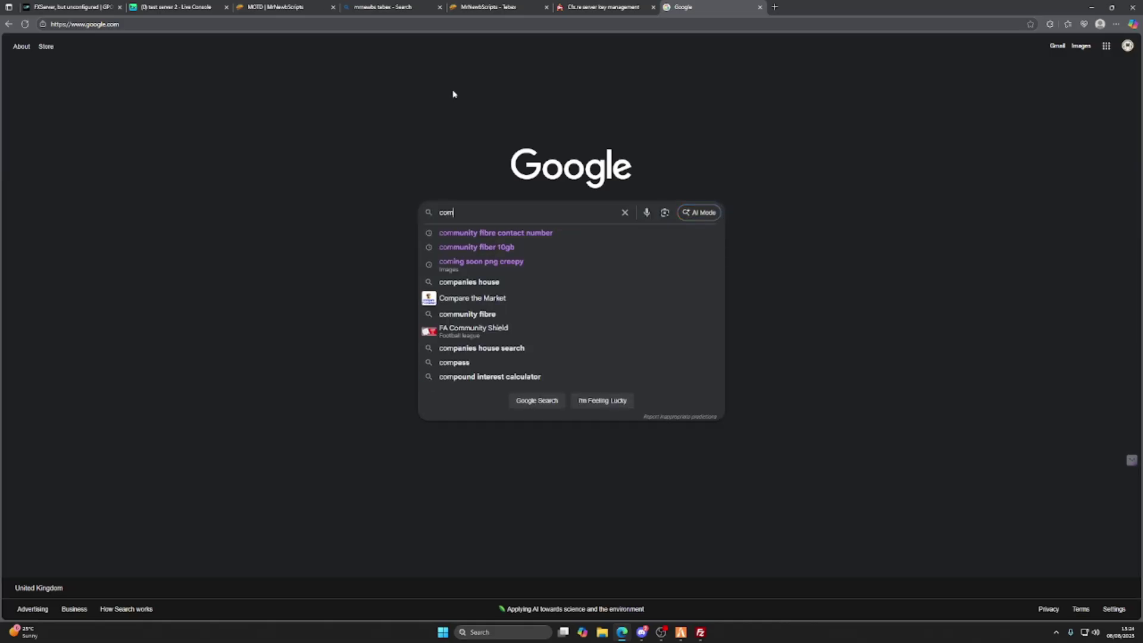
text(unity bridge)
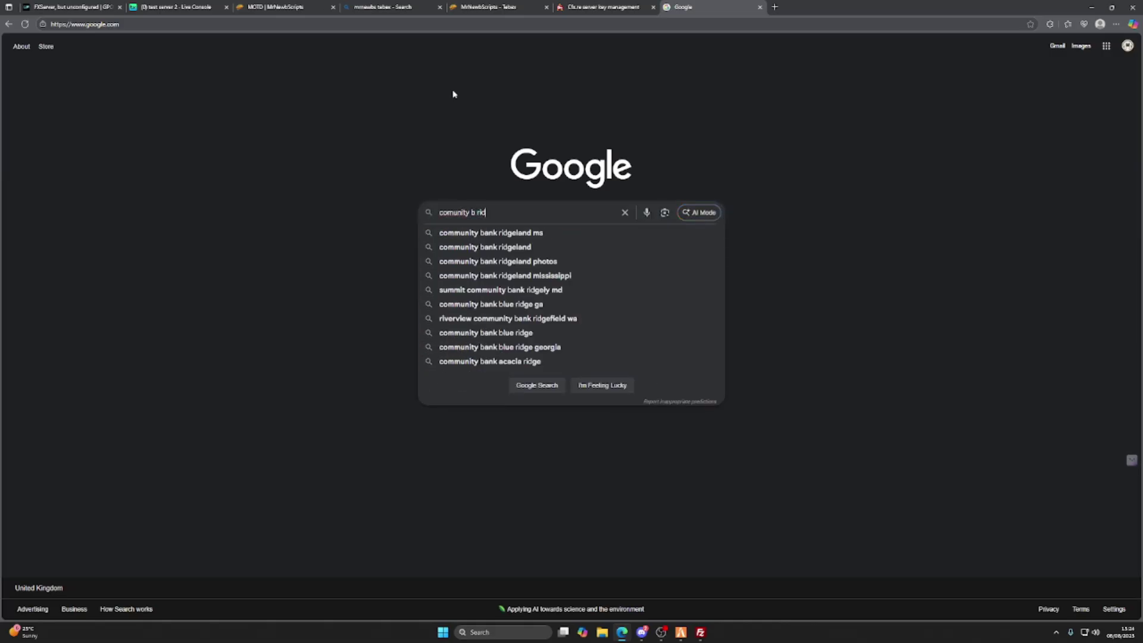
key(Down)
key(Return)
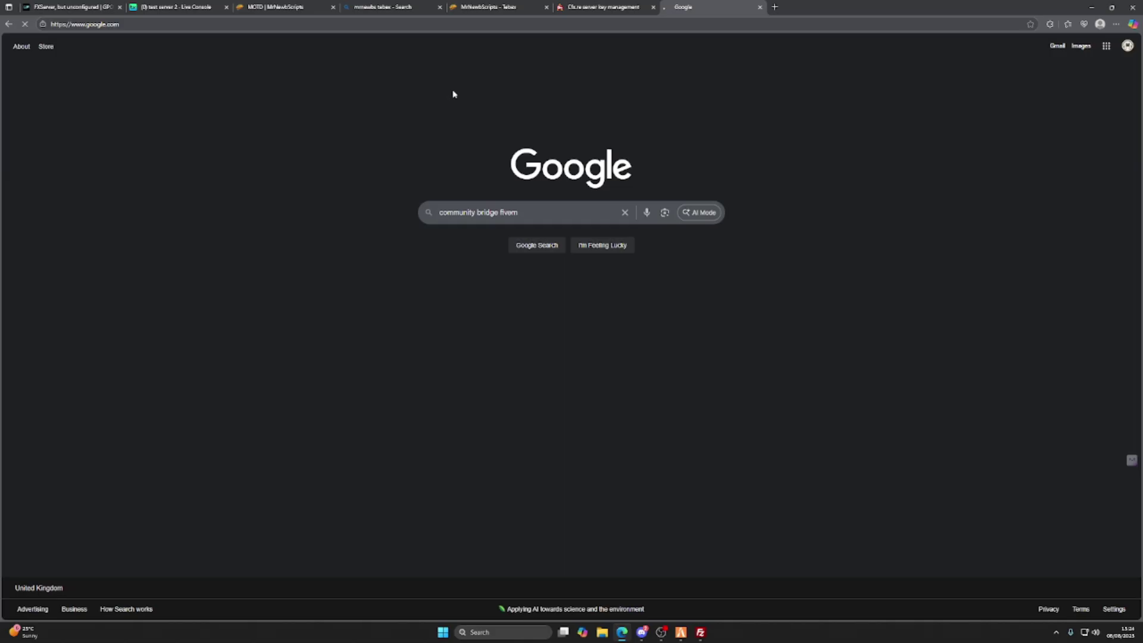
click(215, 128)
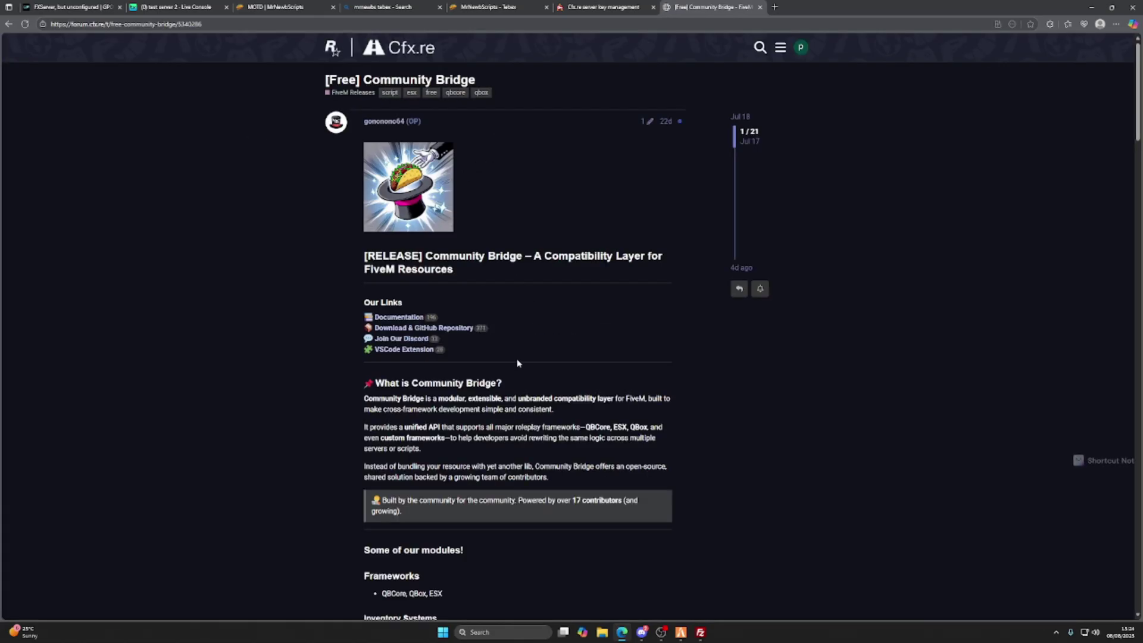
click(415, 328)
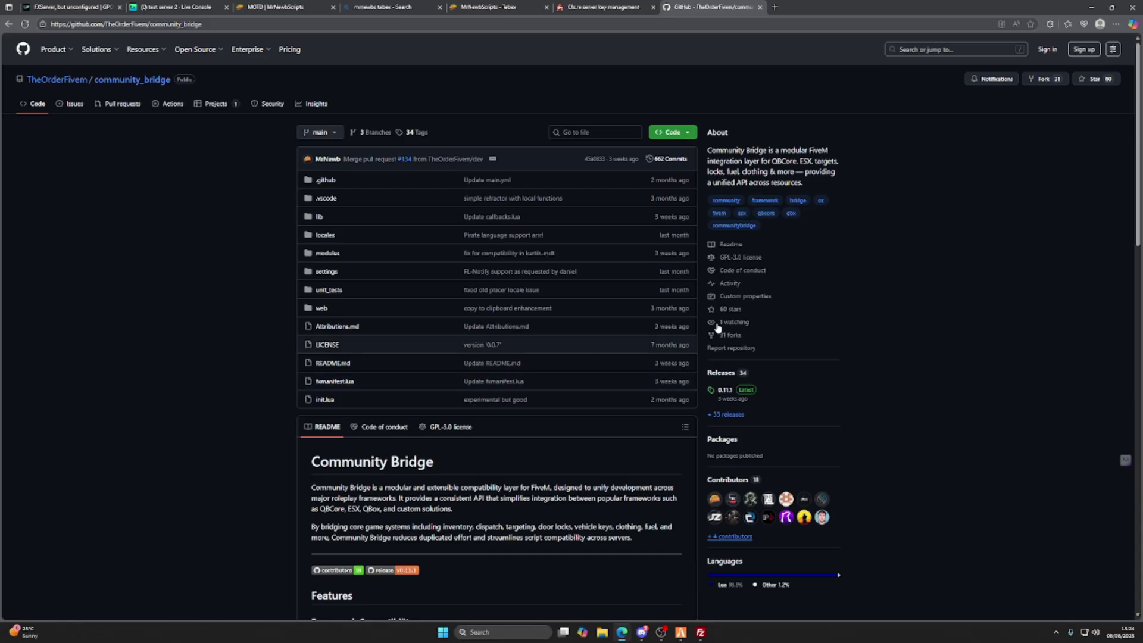
Step: Return to FileZilla and upload the MrNewbVehicleKeys folder from the desktop into the server's [addon] resources folder
click(1086, 11)
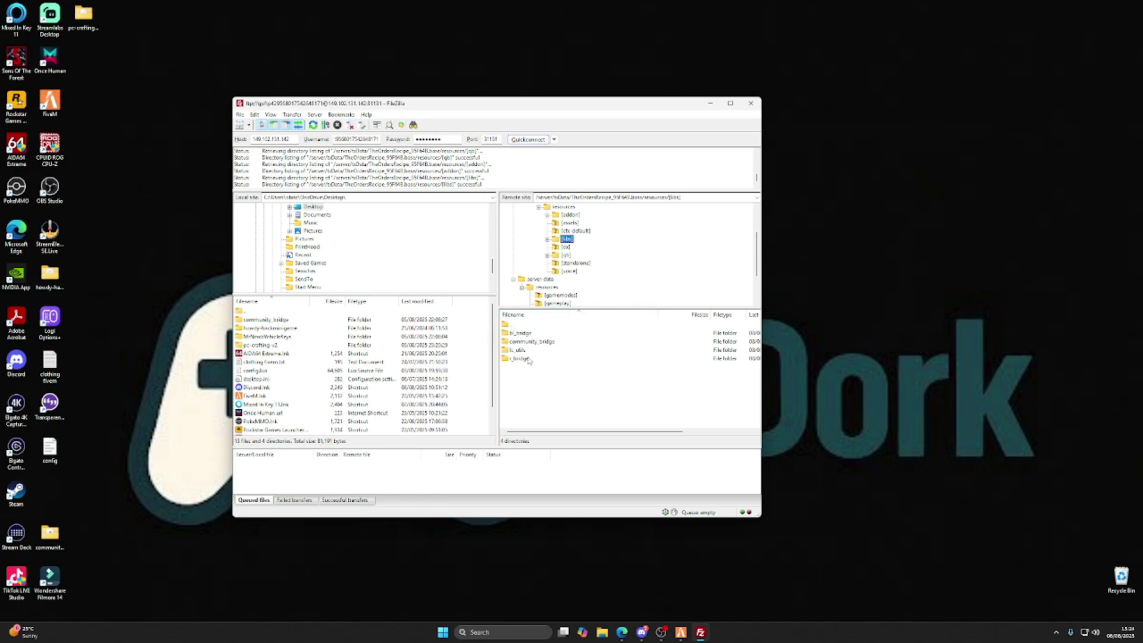
scroll(625, 239, up, 2)
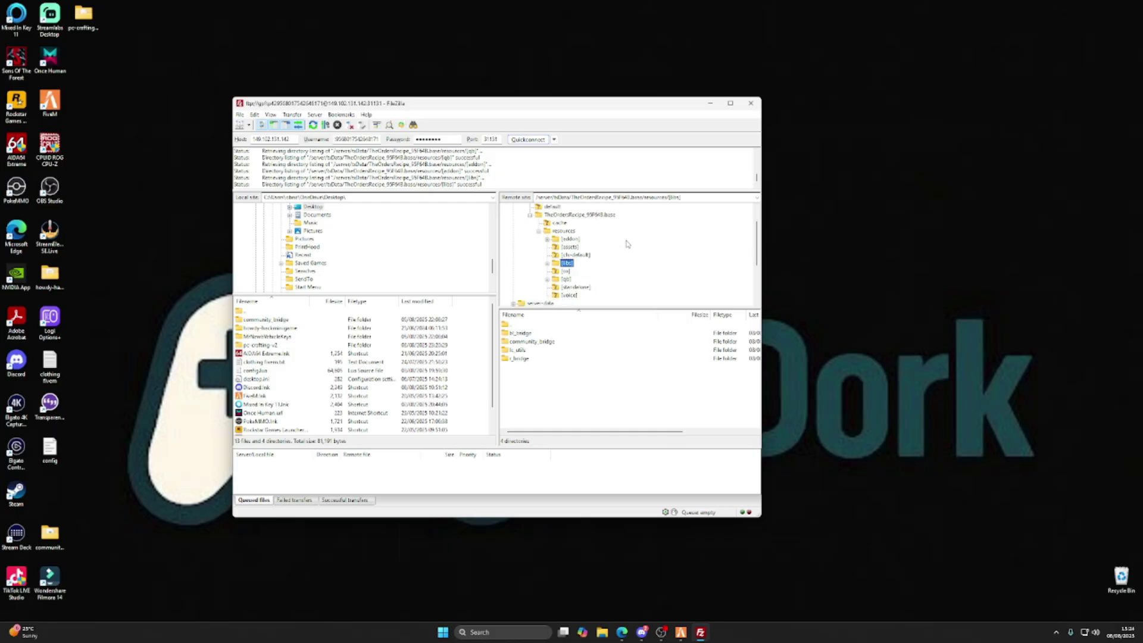
click(570, 239)
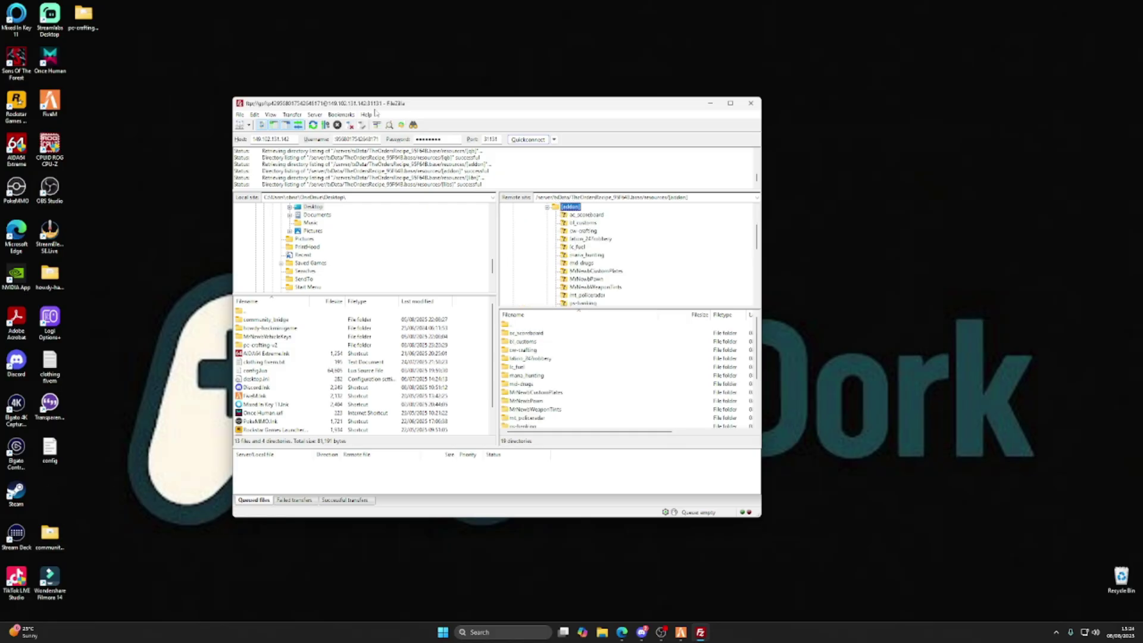
drag(374, 106, 634, 109)
drag(418, 144, 837, 238)
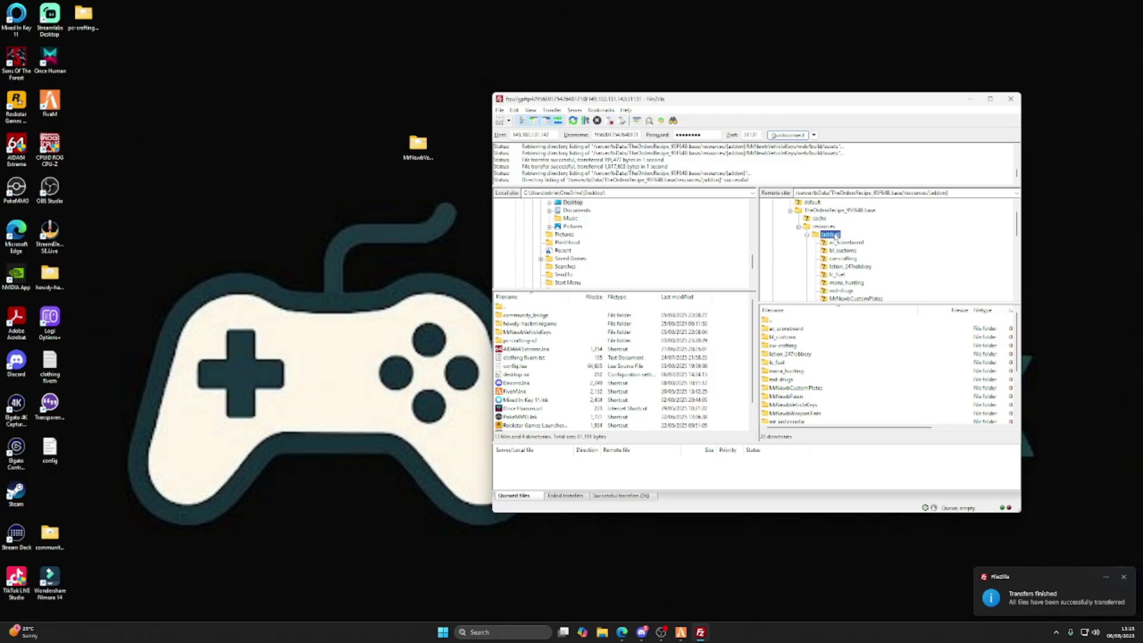
Step: Switch back to the browser and close the community_bridge GitHub tab and the Tebex checkout tab
click(622, 632)
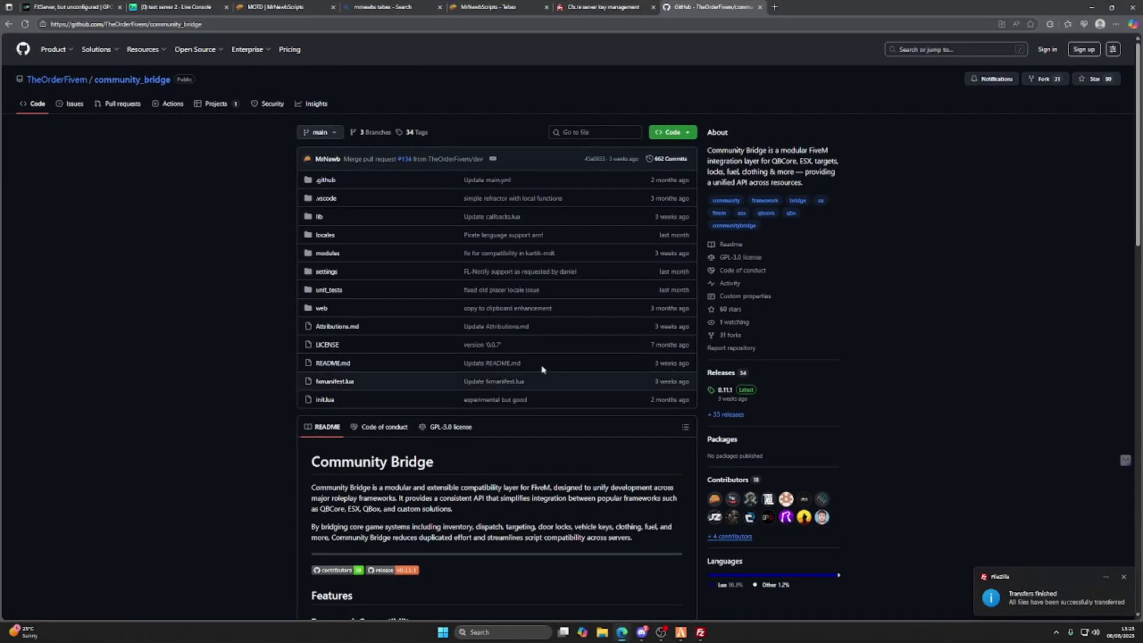
click(760, 7)
click(505, 7)
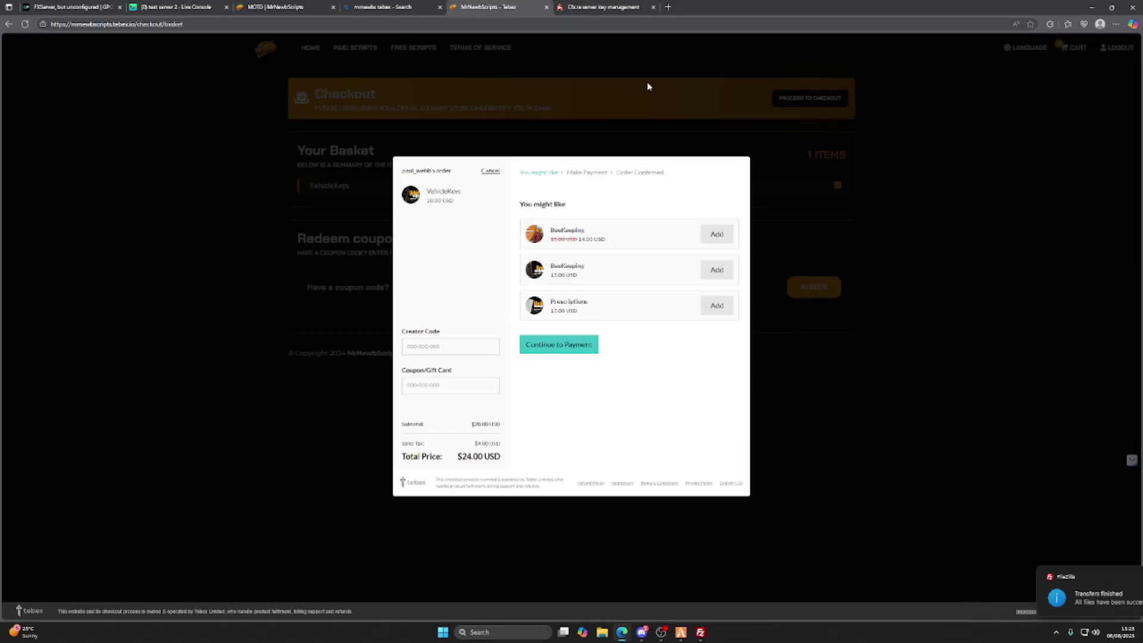
click(547, 7)
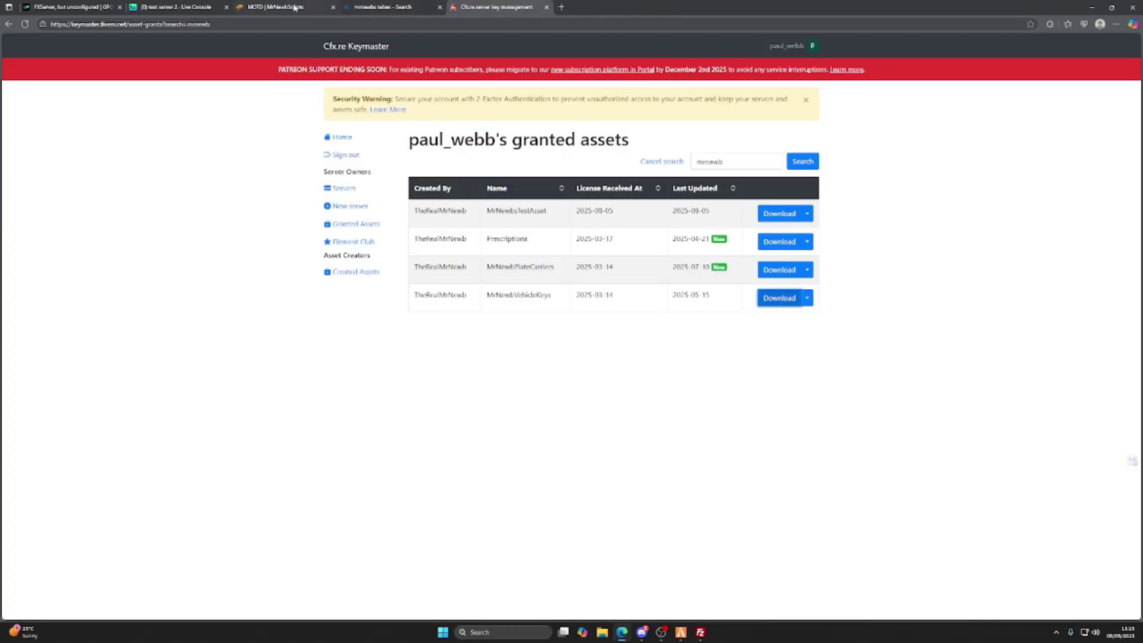
Step: Read the MrNewbVehicleKeys install guide in the MrNewbScripts documentation, including its start order and the qb-core framework page
click(316, 7)
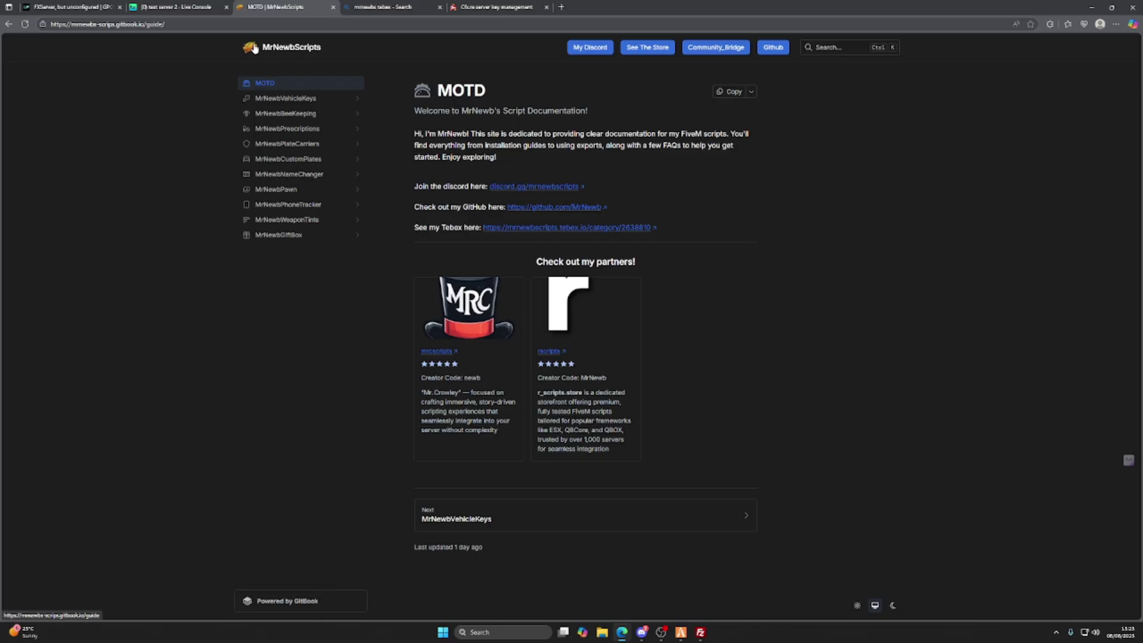
click(308, 103)
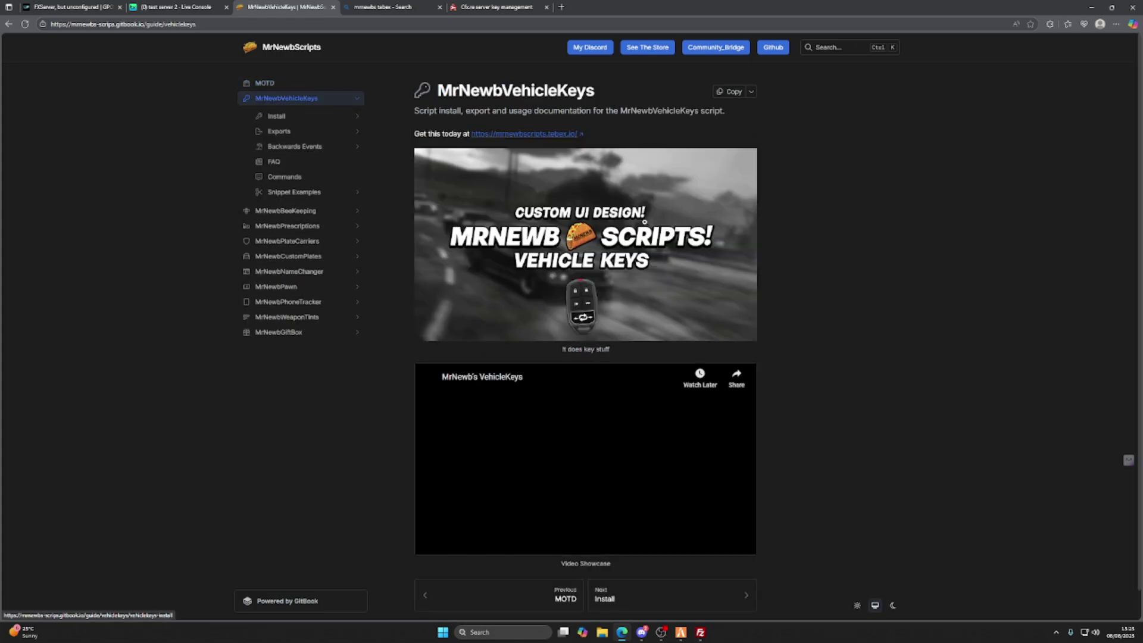
click(312, 119)
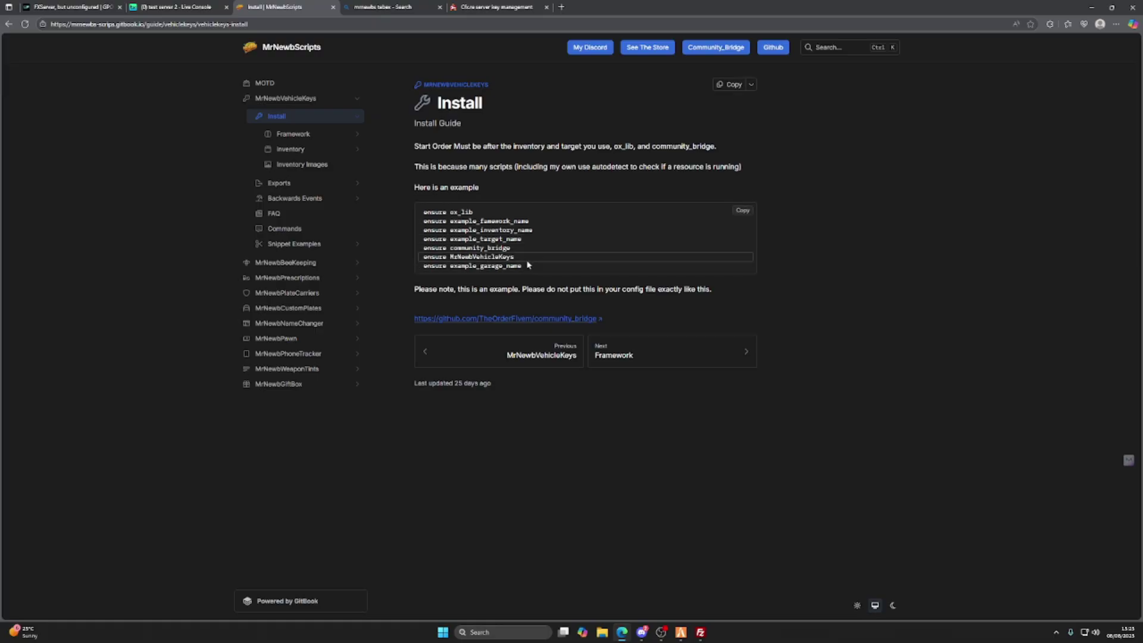
click(637, 363)
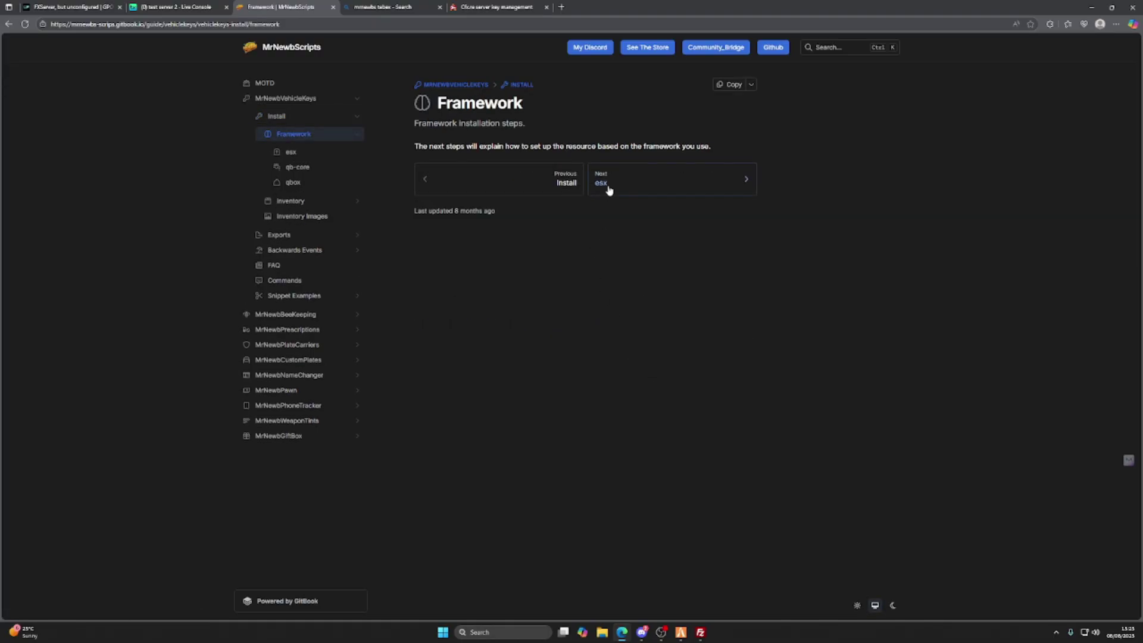
click(308, 170)
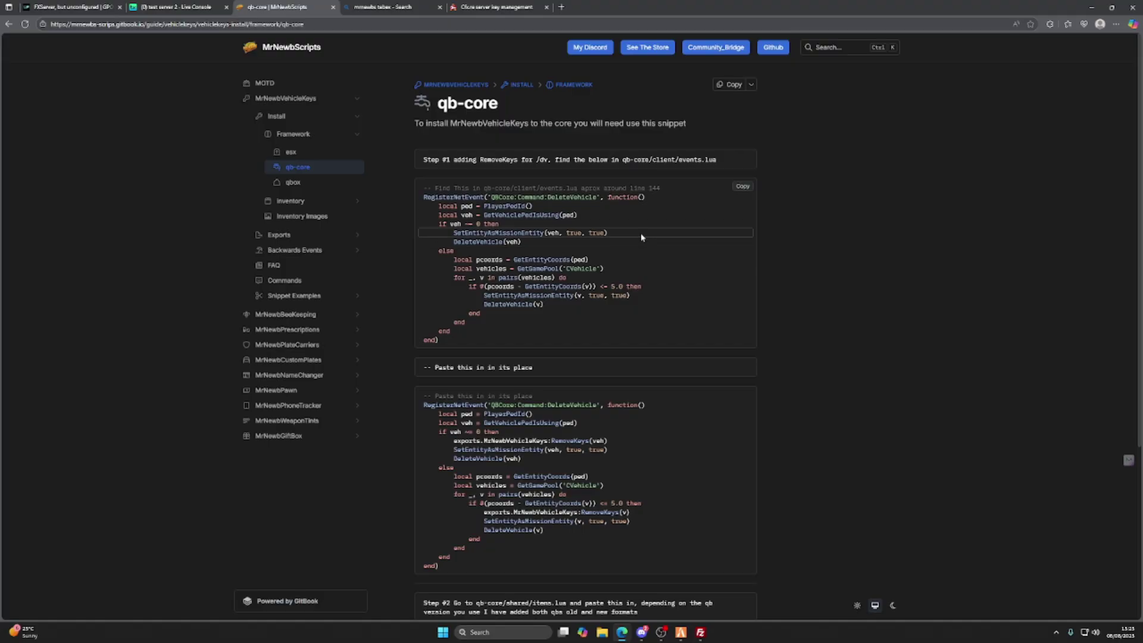
Step: Return to the G-Portal file manager and open the qb-core folder under server, txData, the base folder, resources and [qb]
click(75, 6)
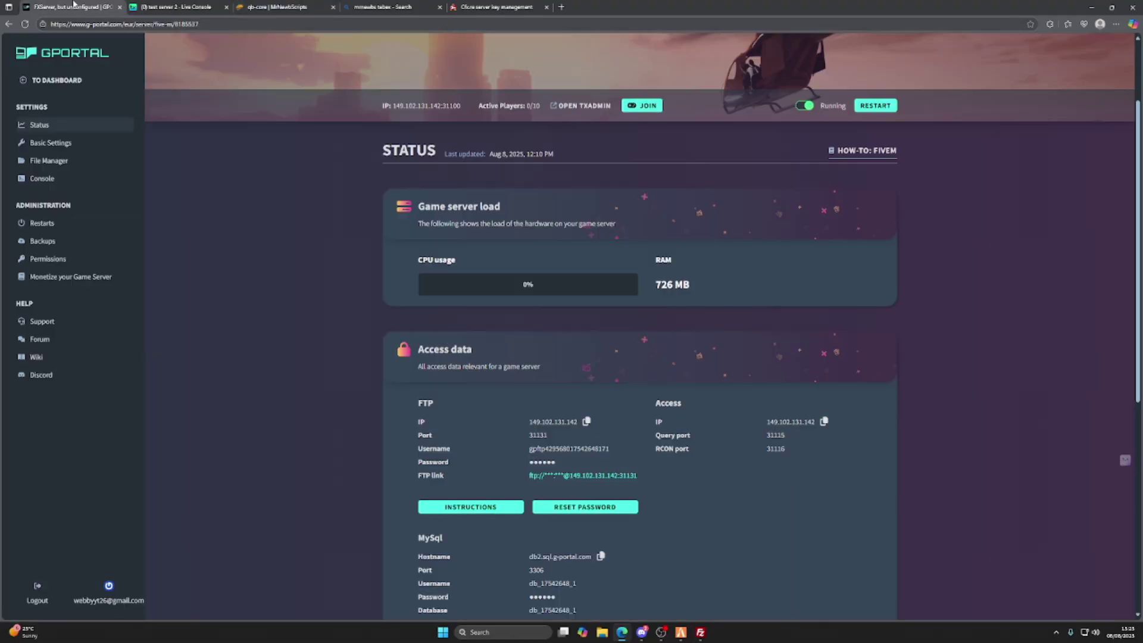
click(72, 161)
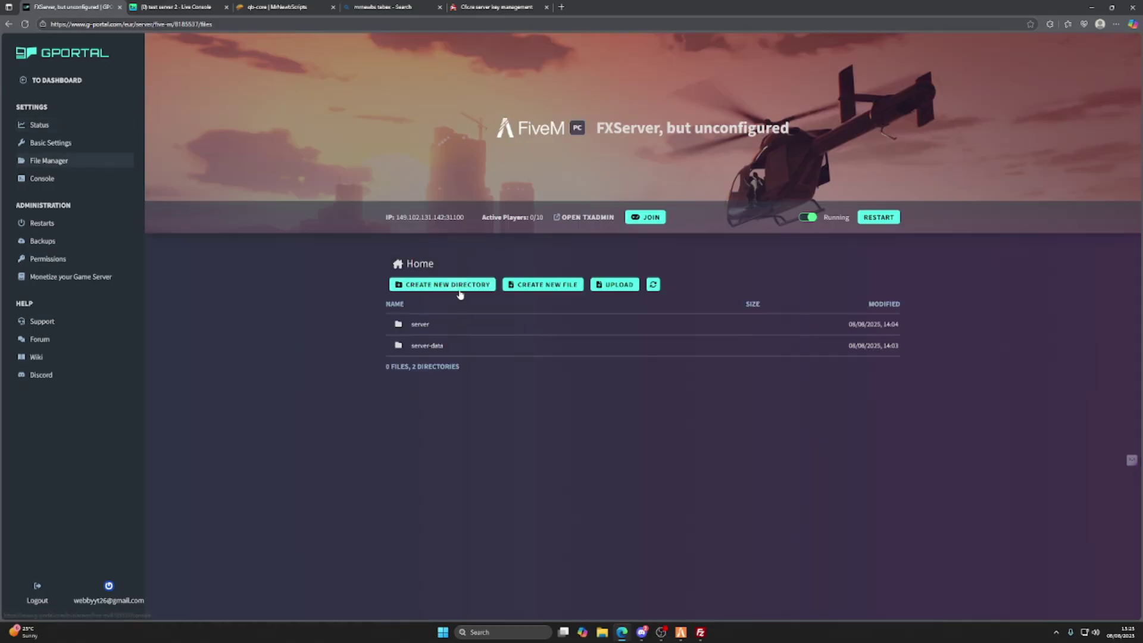
click(410, 324)
click(414, 349)
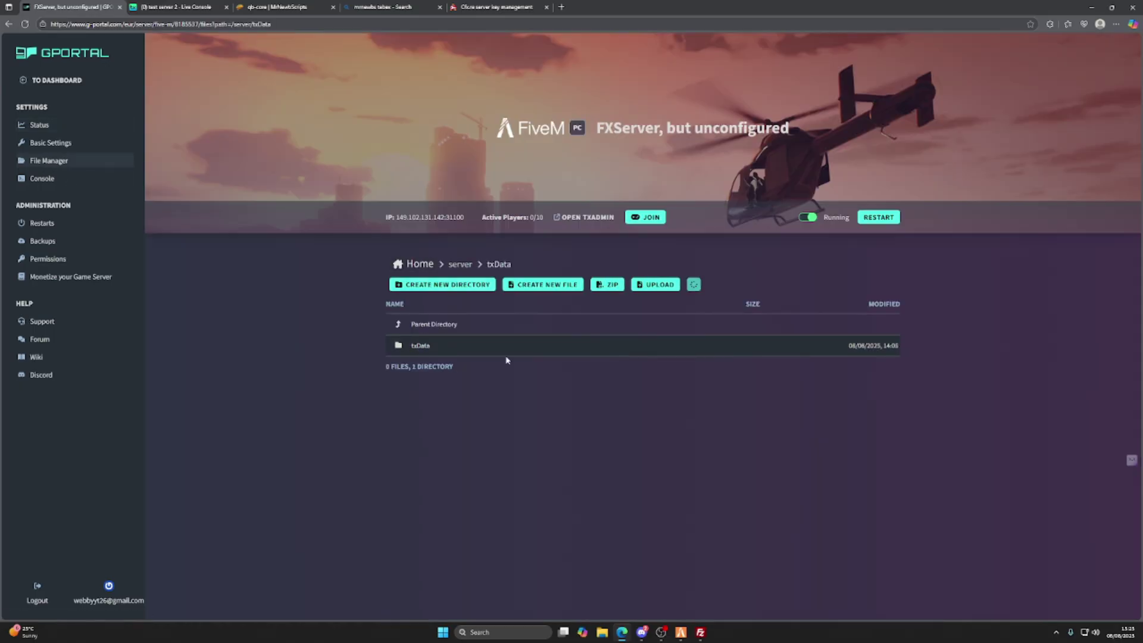
click(448, 367)
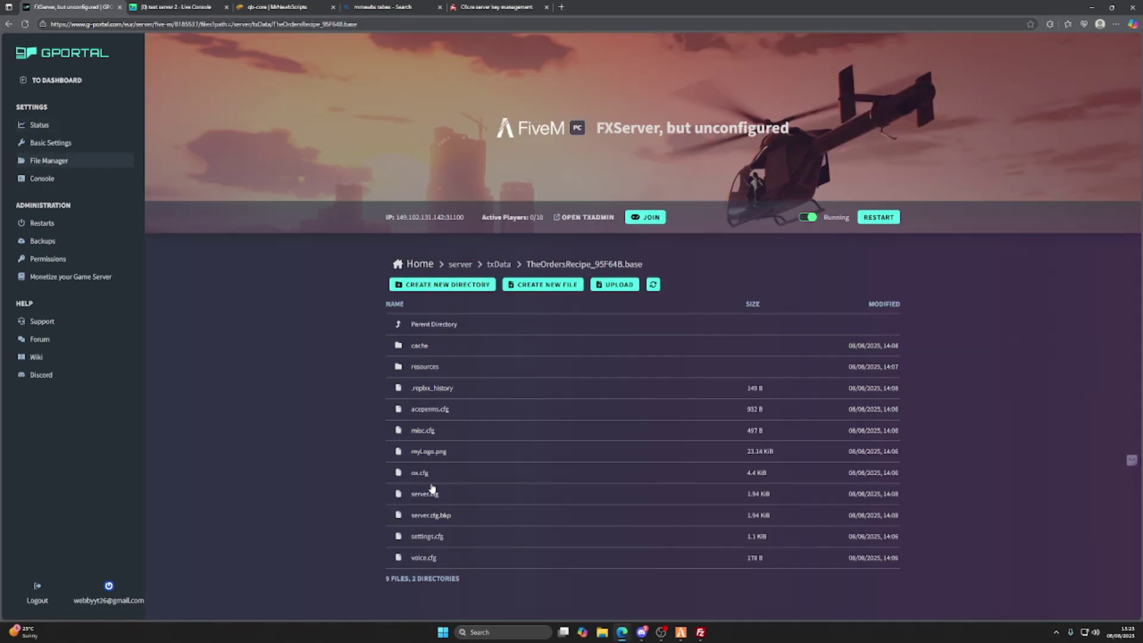
click(429, 368)
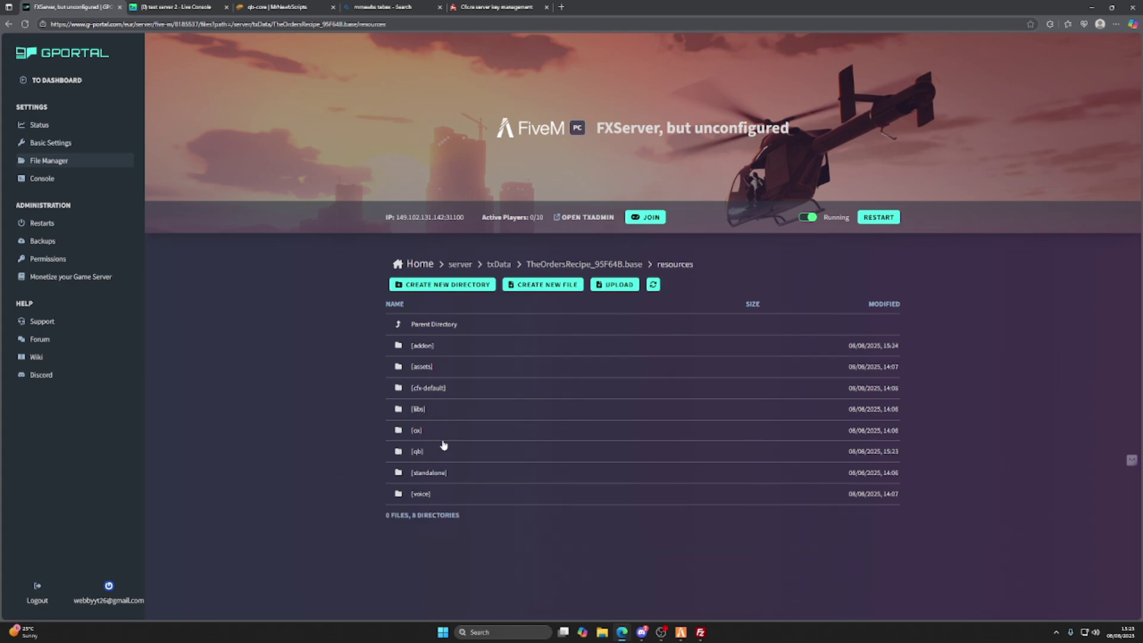
click(424, 452)
scroll(424, 454, down, 2)
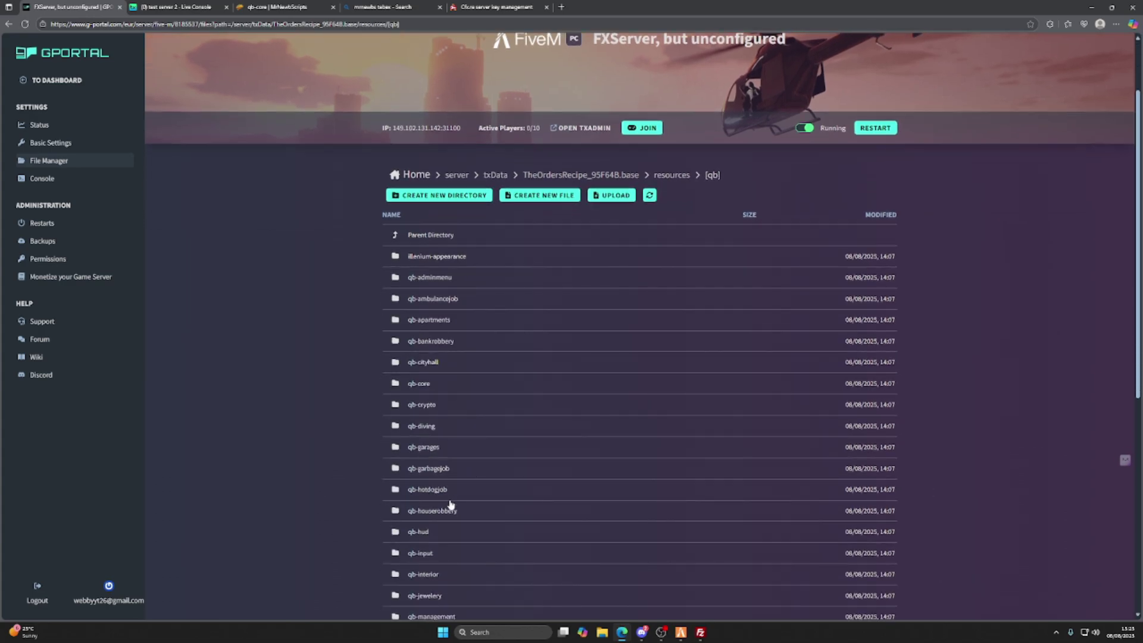
click(419, 385)
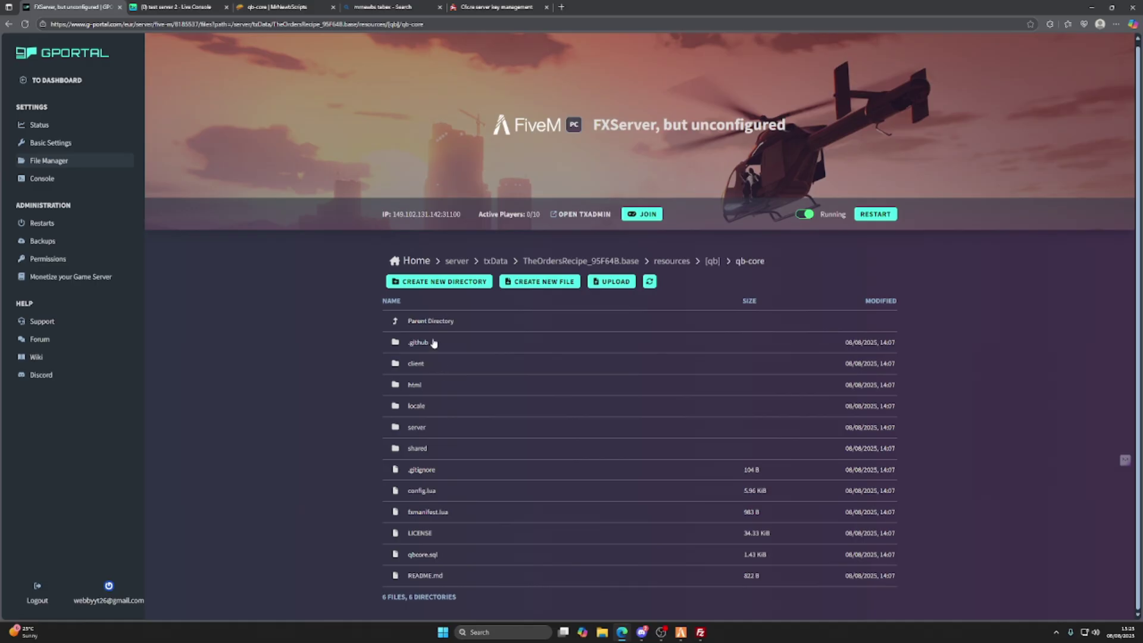
Step: Check the qb-core guide page for the file that needs editing and open client/events.lua in the file manager
click(462, 7)
click(388, 12)
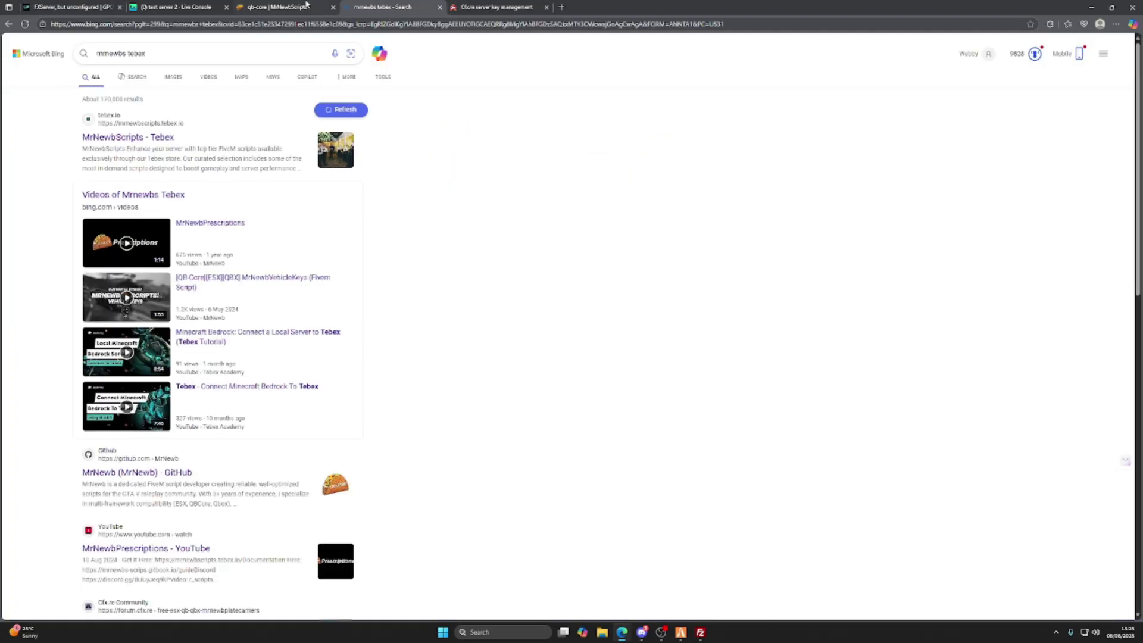
click(279, 7)
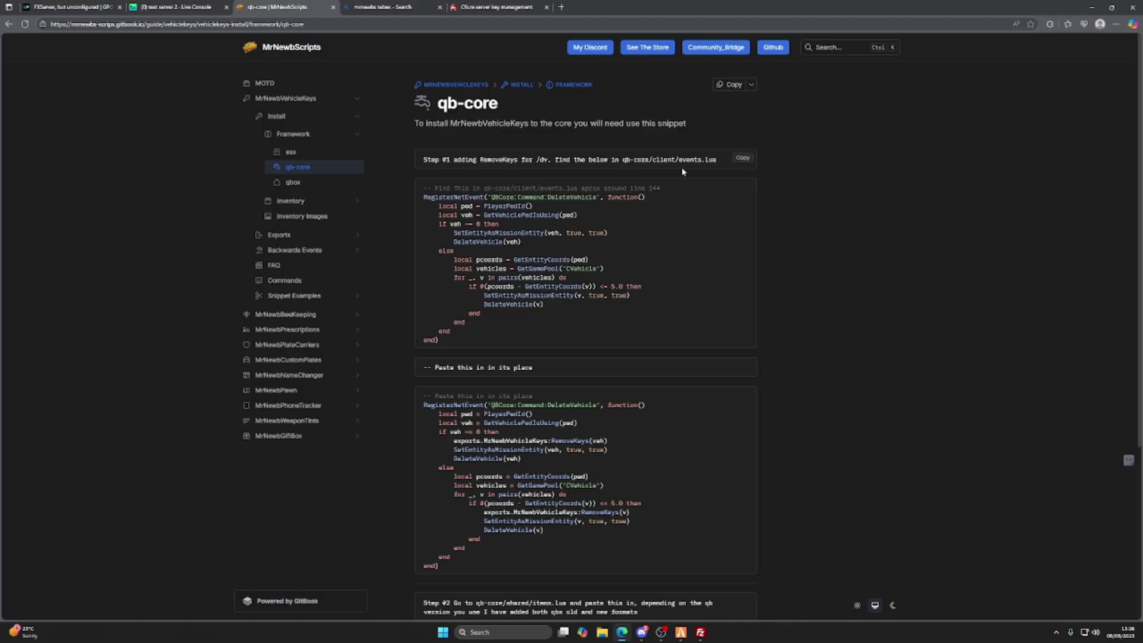
click(85, 7)
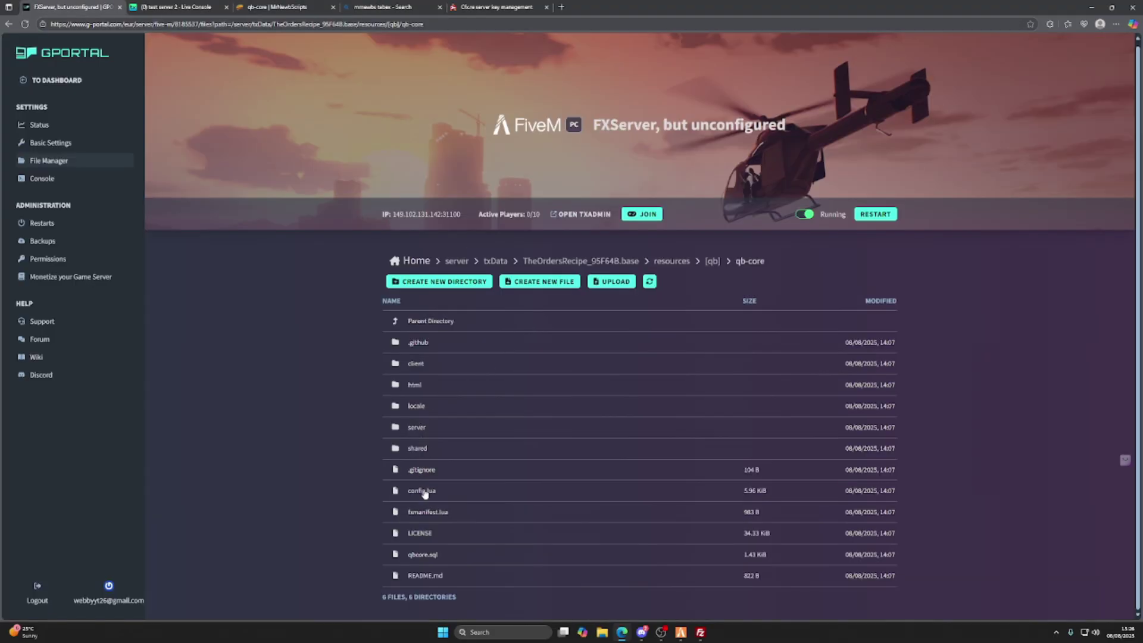
click(416, 365)
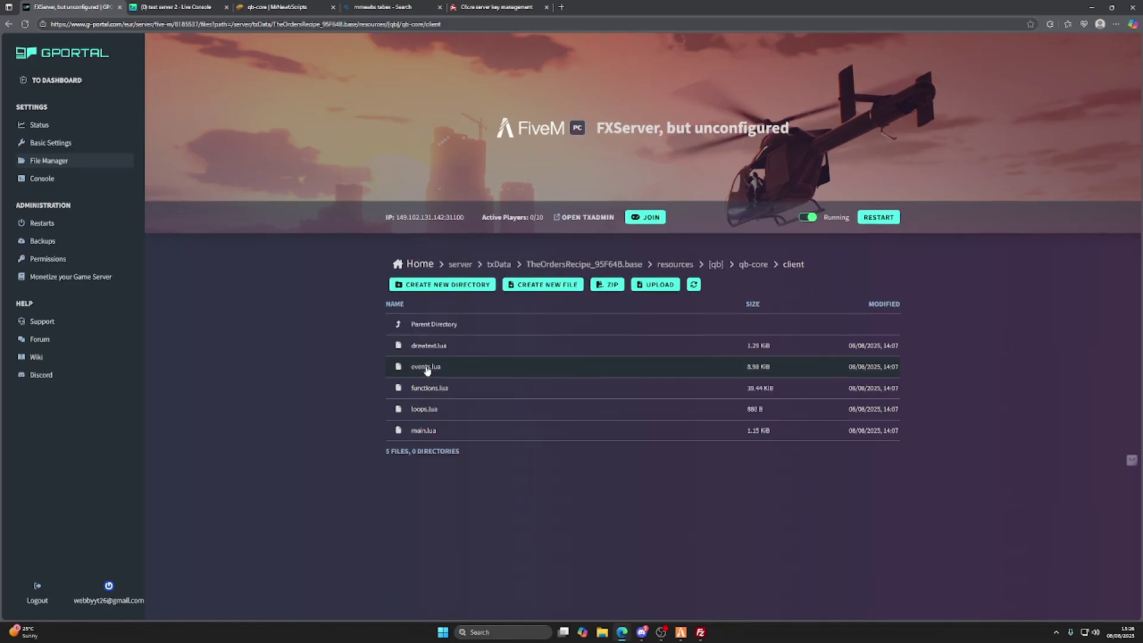
click(426, 366)
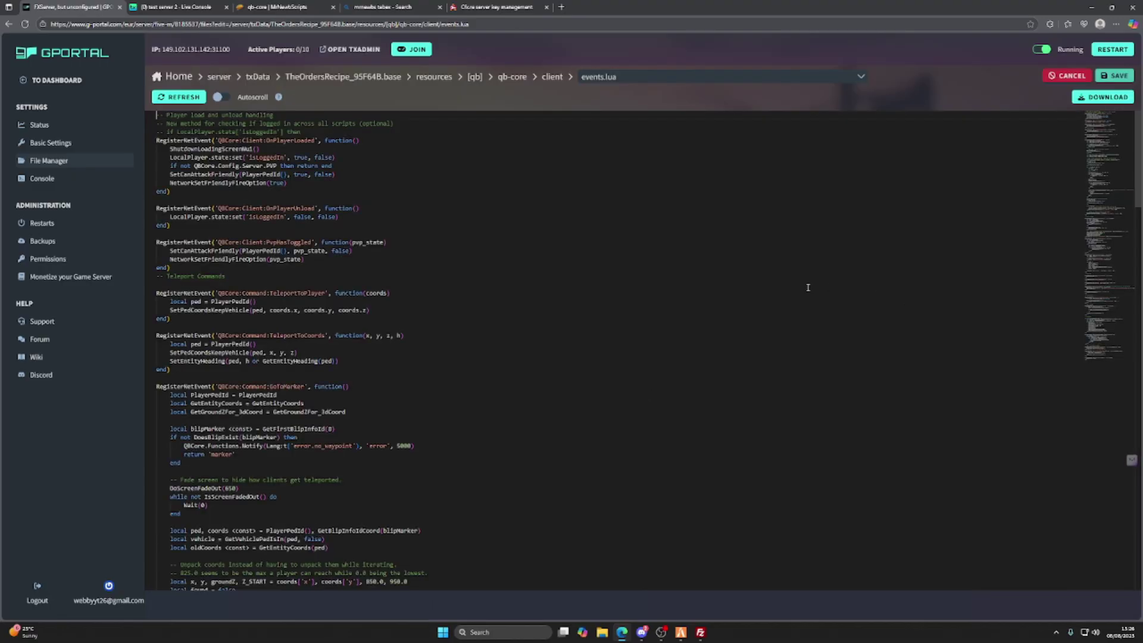
scroll(617, 289, down, 5)
scroll(623, 288, up, 5)
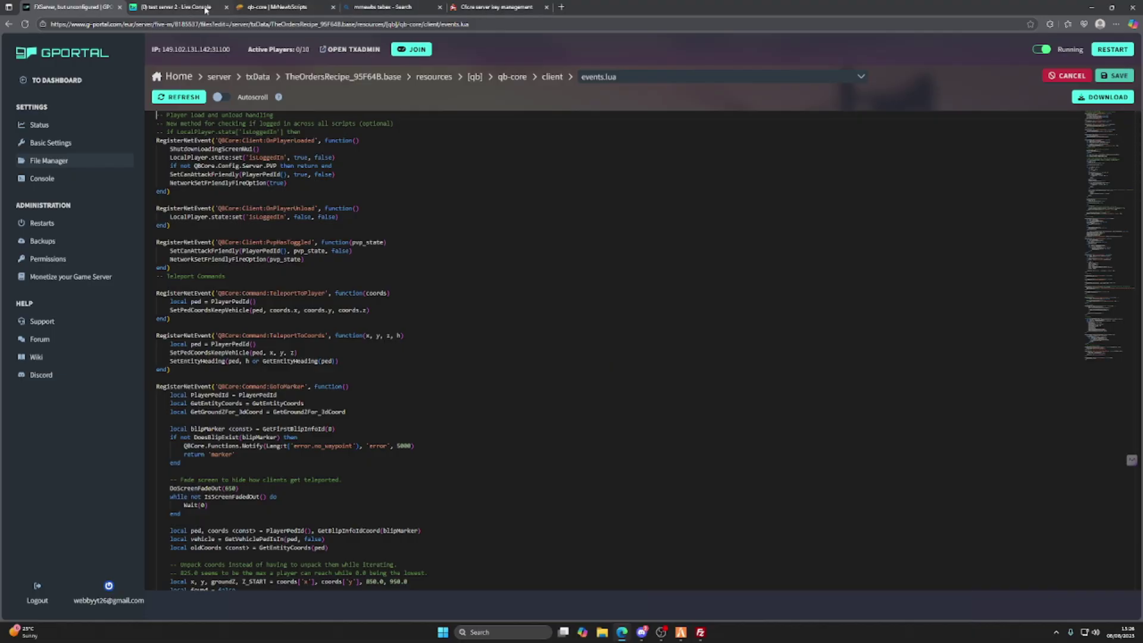
Step: Copy the DeleteVehicle event name from the guide and find QBCore:Command:DeleteVehicle in events.lua
click(280, 7)
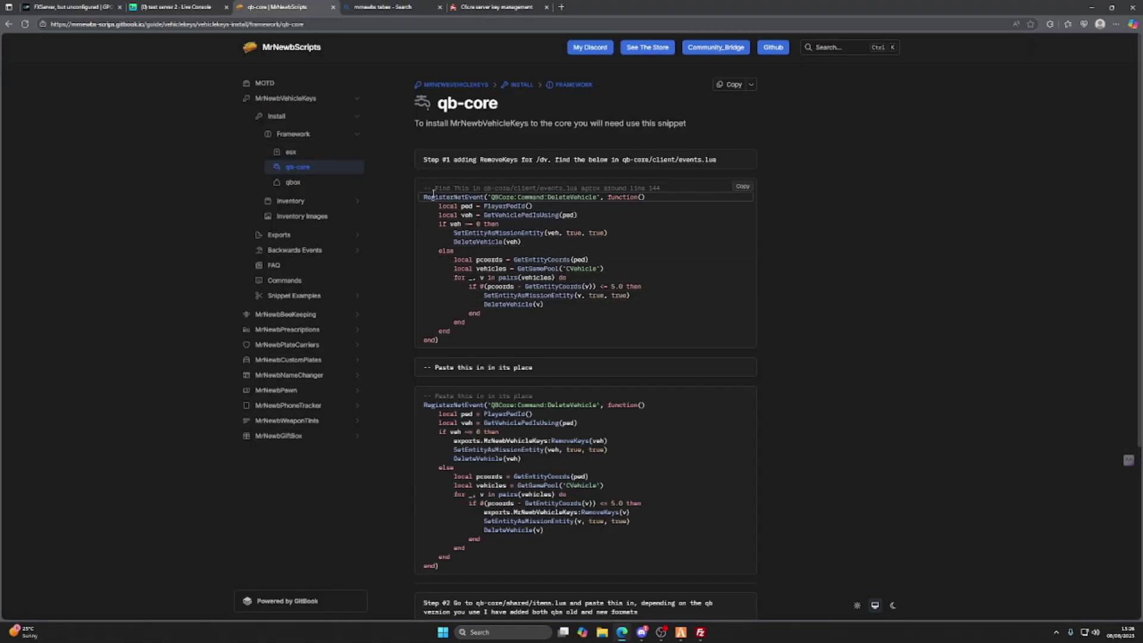
drag(424, 199, 596, 193)
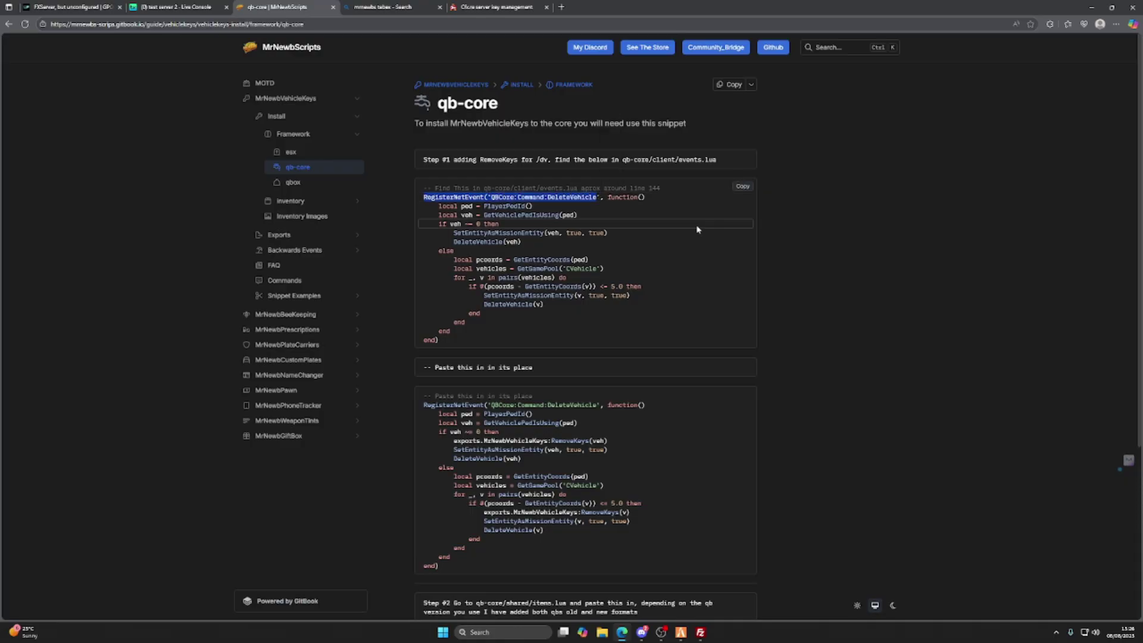
click(95, 7)
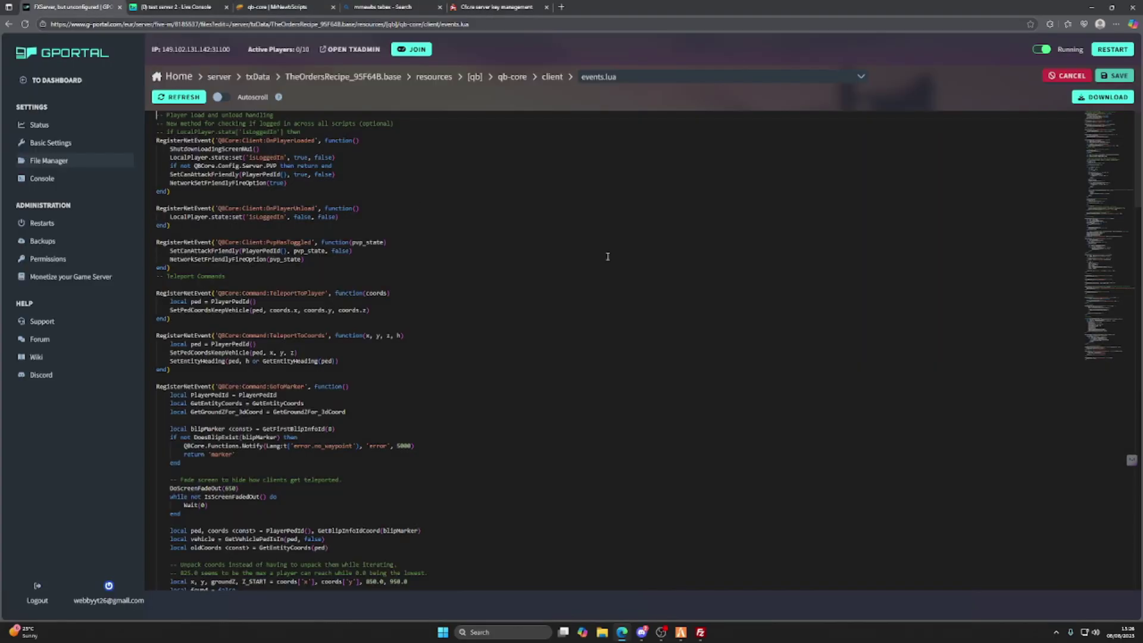
click(790, 270)
key(ctrl+f)
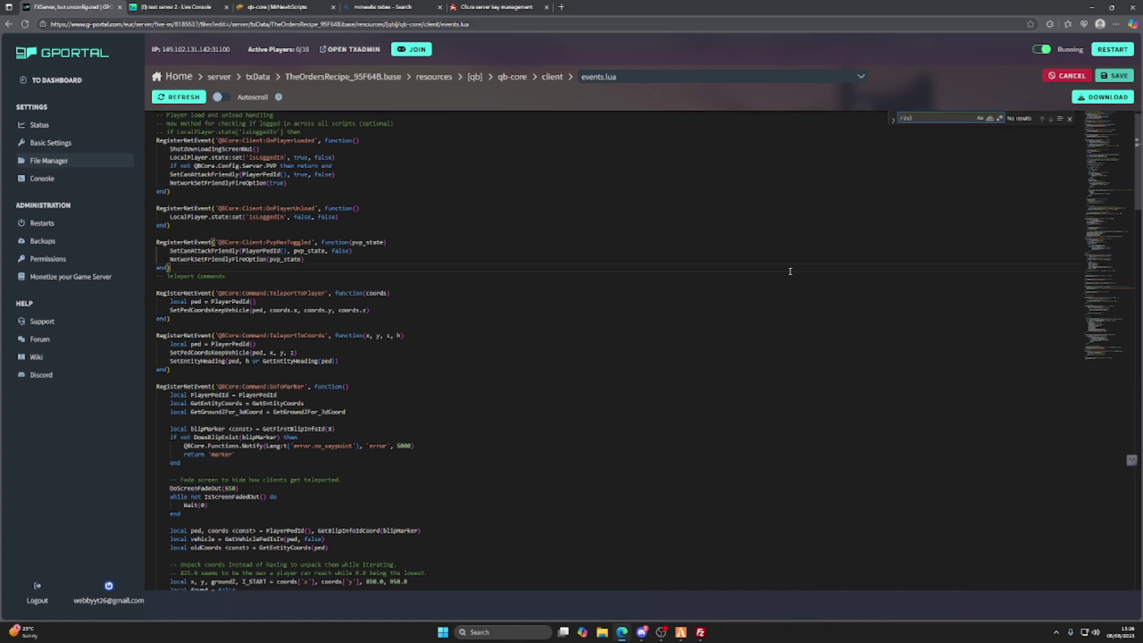
text(QBCore:Command:DeleteVehicle)
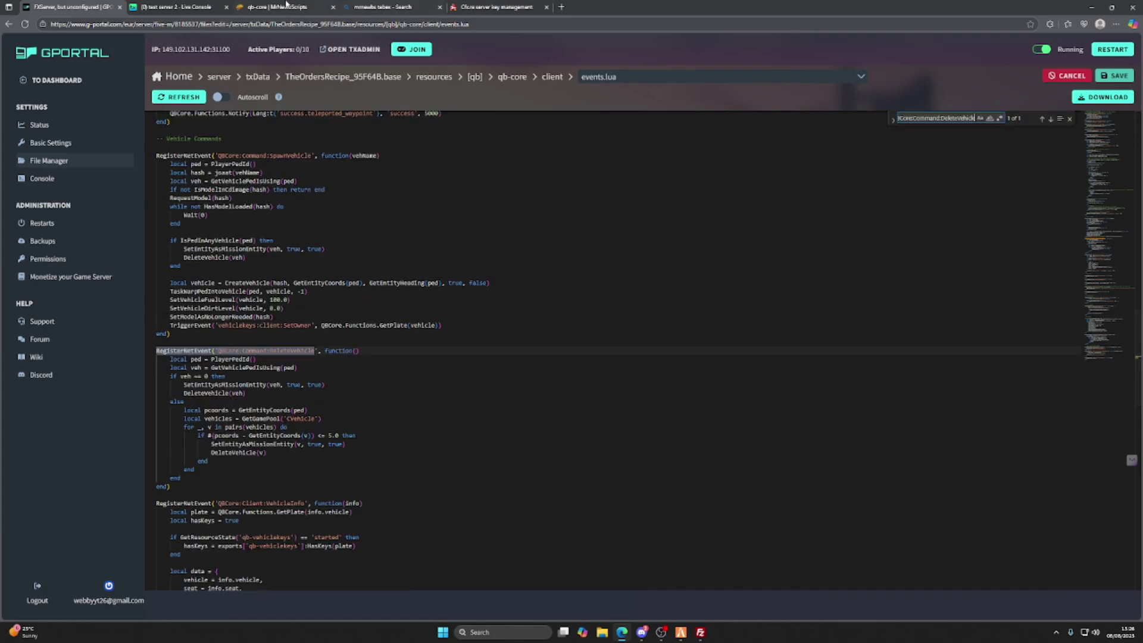
Step: Replace the whole QBCore:Command:DeleteVehicle handler in events.lua with the guide's replacement snippet containing the MrNewbVehicleKeys RemoveKeys exports
click(179, 7)
click(285, 7)
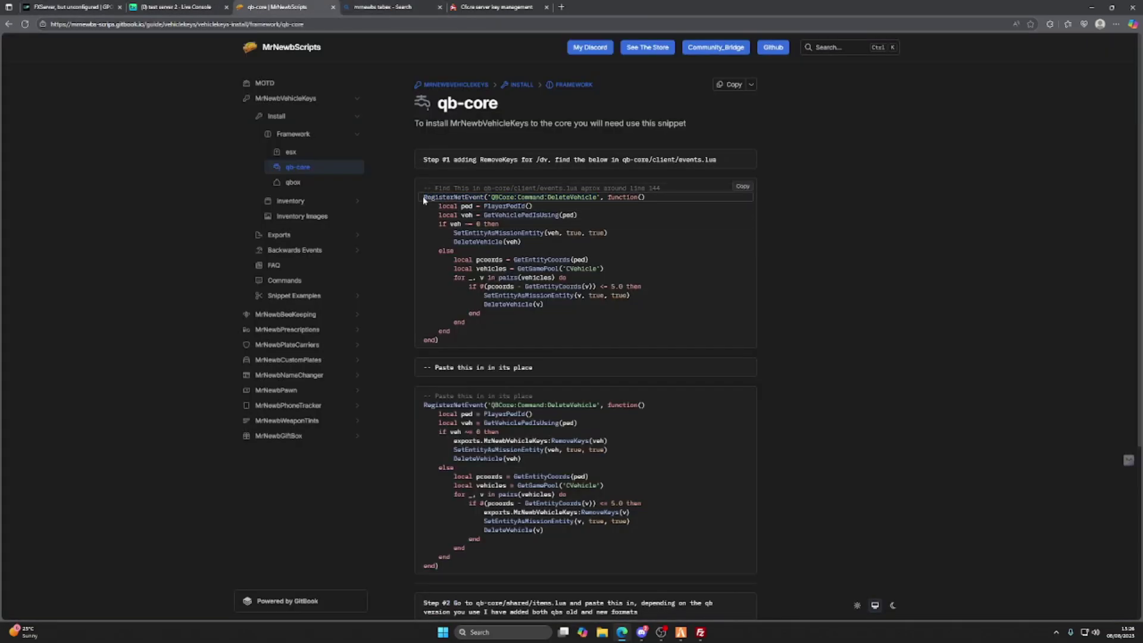
drag(424, 200, 473, 213)
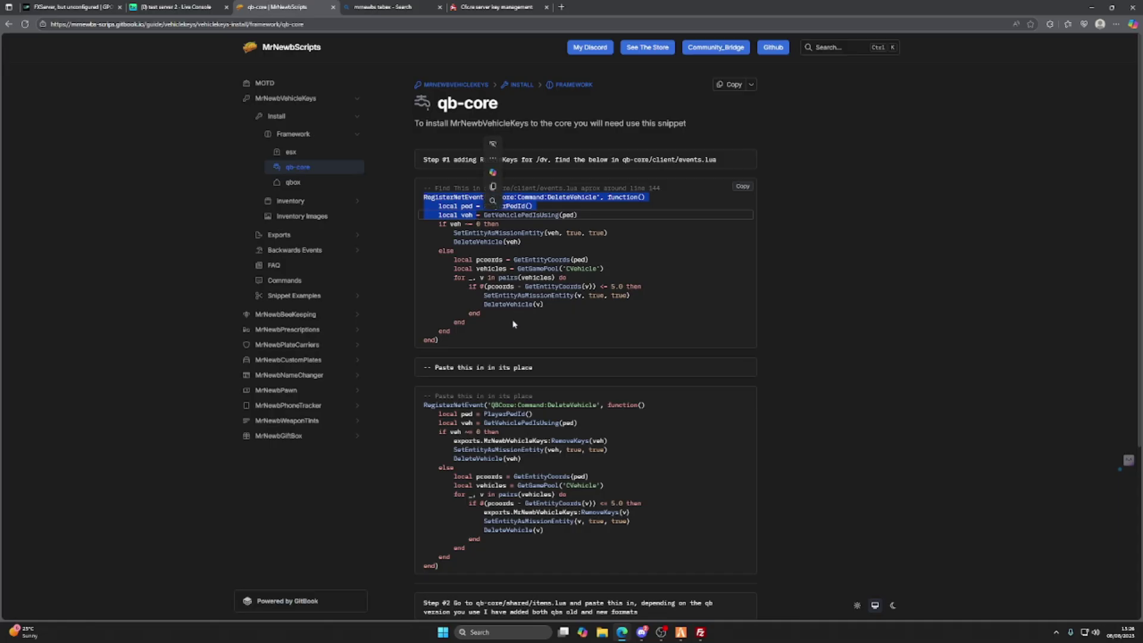
scroll(490, 380, down, 1)
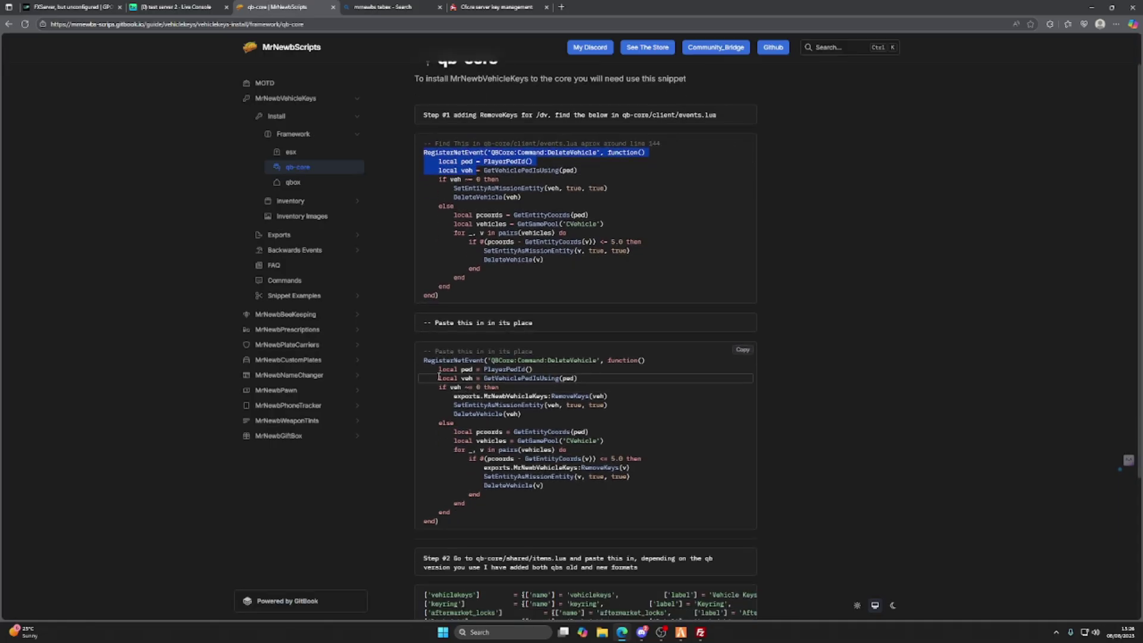
drag(424, 360, 471, 520)
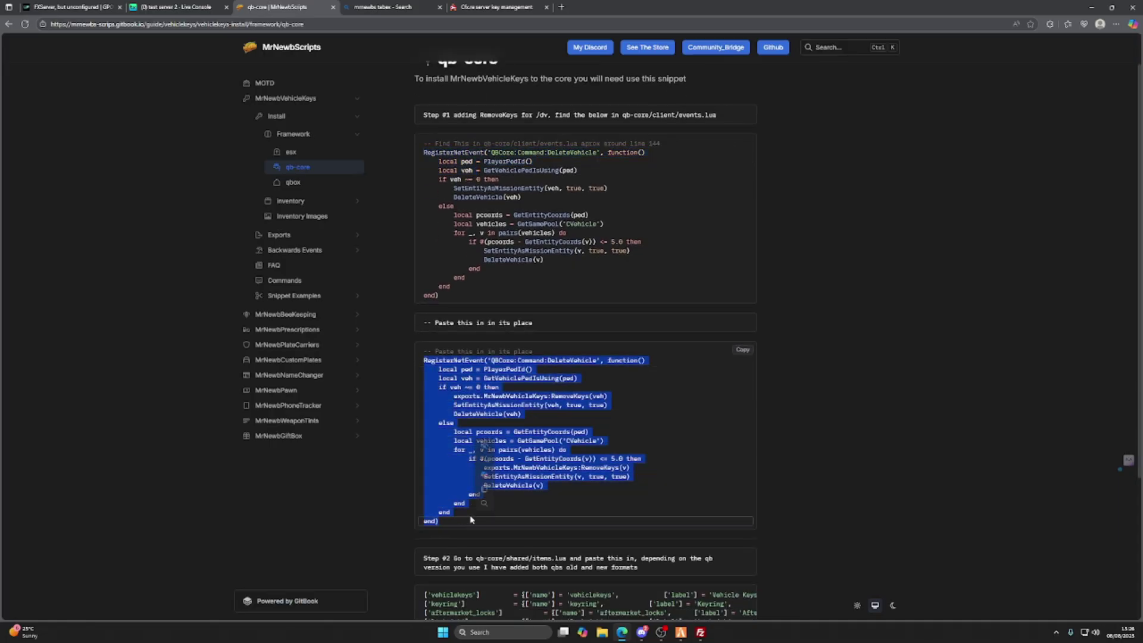
click(68, 6)
click(152, 376)
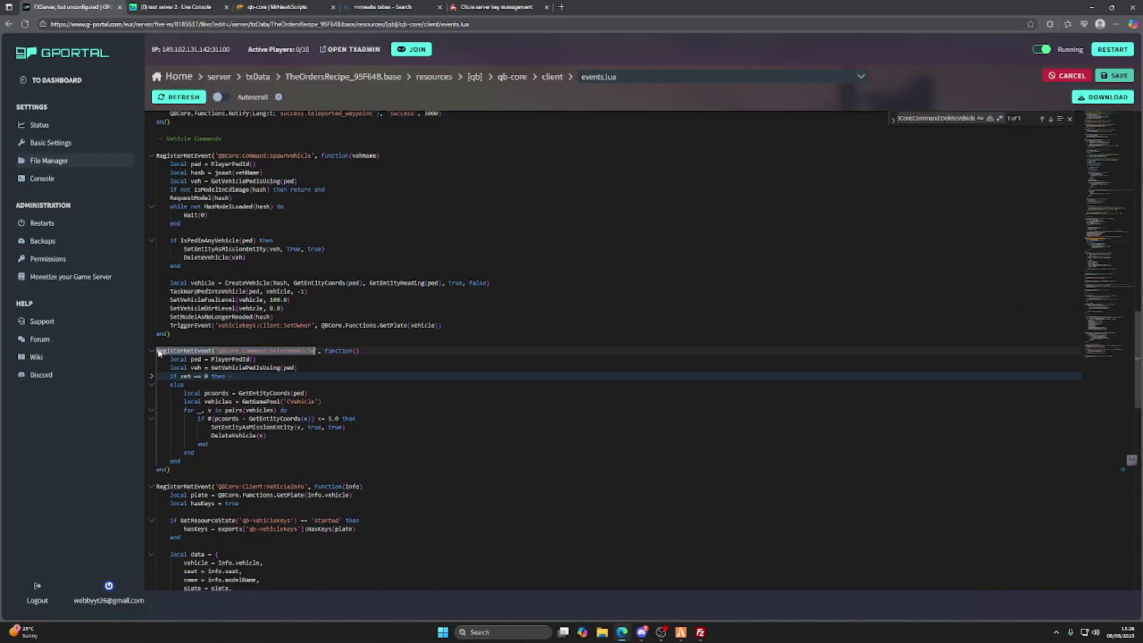
click(157, 351)
drag(157, 352, 176, 471)
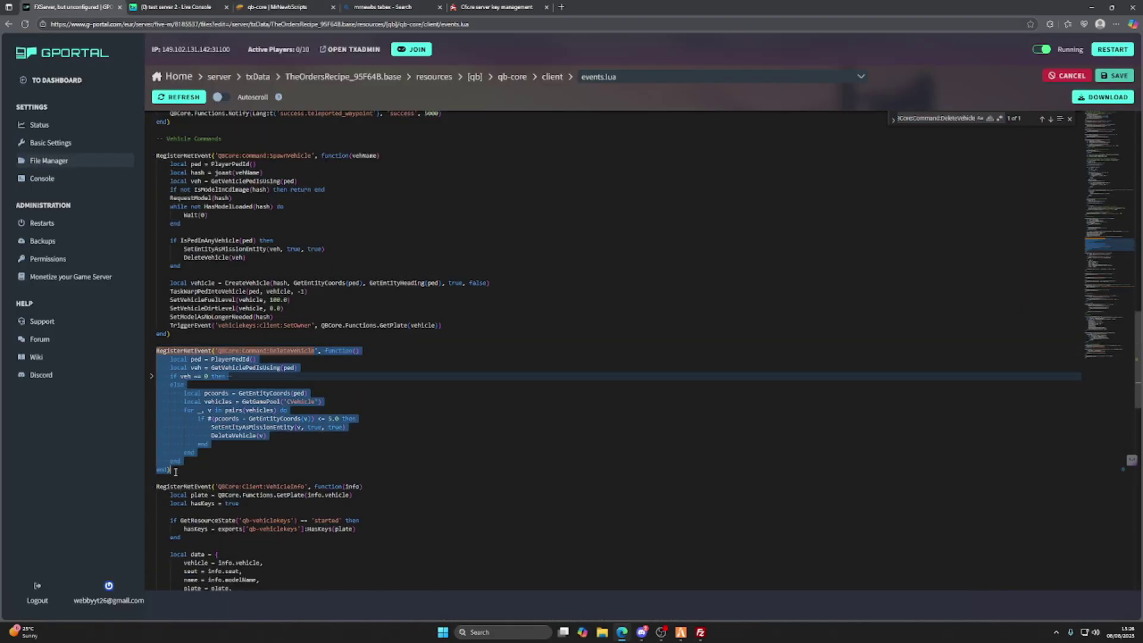
text(RegisterNetEvent('QBCore:Command:DeleteVehicle', function()     local ped = PlayerPedId()     local veh = GetVehiclePedIsUsing(ped)     if veh == 0 then         exports.MrNewbVehicleKeys:RemoveKeys(veh)         SetEntityAsMissionEntity(veh, true, true)         DeleteVehicle(veh)     else         local pcoords = GetEntityCoords(ped)         local vehicles = GetGamePool('CVehicle')         for _, v in pairs(vehicles) do             if #(pcoords - GetEntityCoords(v)) <= 5.0 then                 exports.MrNewbVehicleKeys:RemoveKeys(v)                 SetEntityAsMissionEntity(v, true, true)                 DeleteVehicle(v)             end         end     end end))
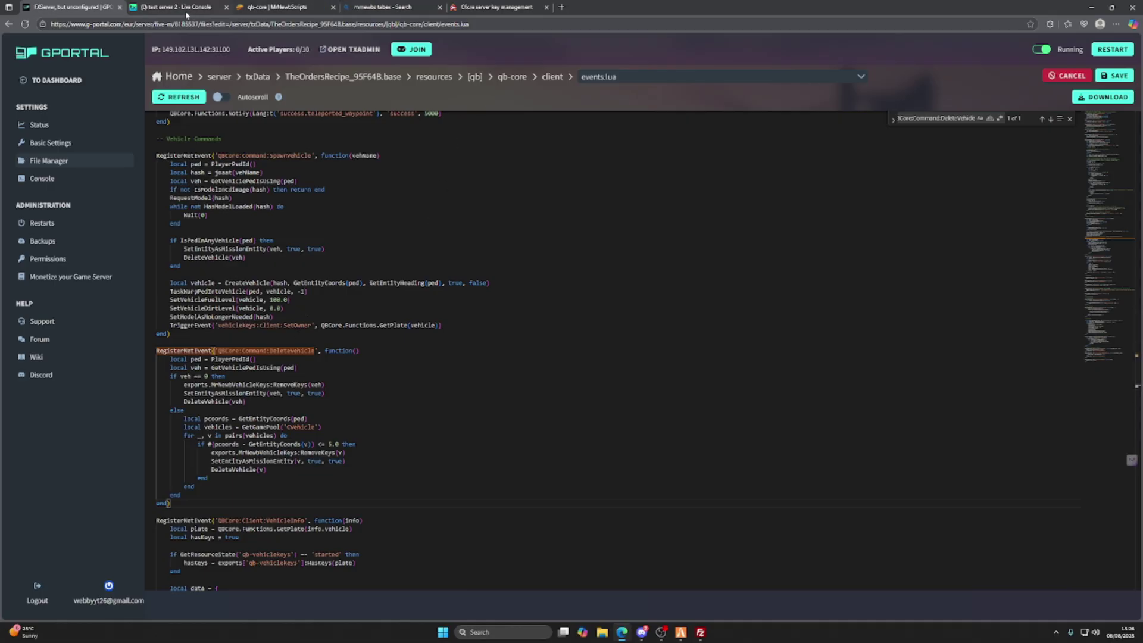
Step: Read the guide's step 2 about item entries for qb-core/shared/items.lua and look through the qbox framework page
click(287, 8)
scroll(593, 430, down, 2)
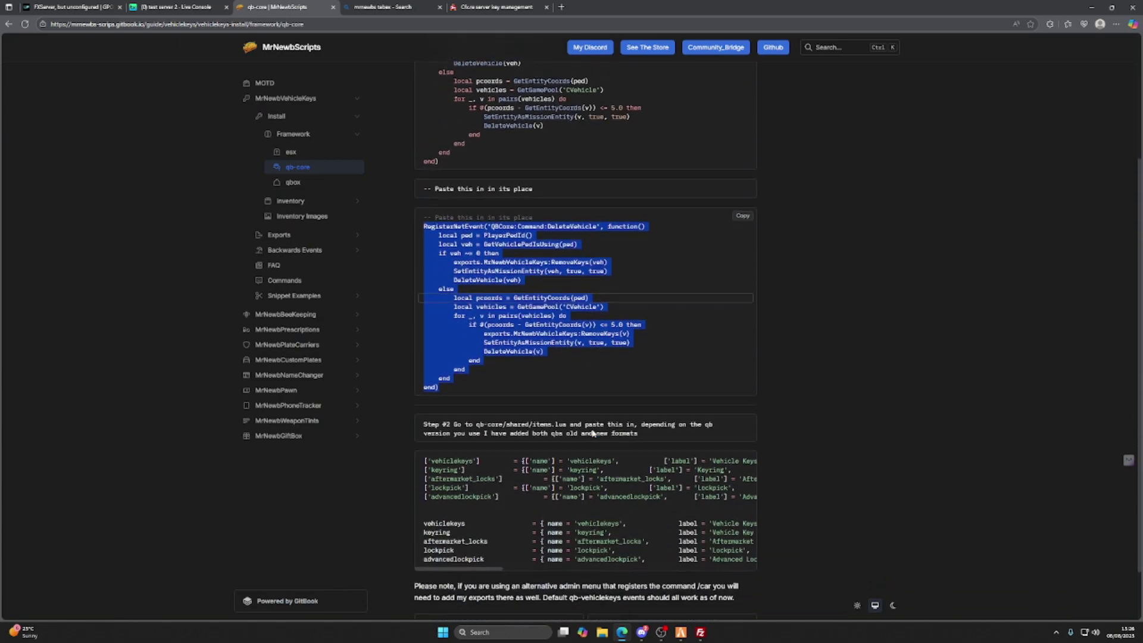
scroll(592, 430, down, 1)
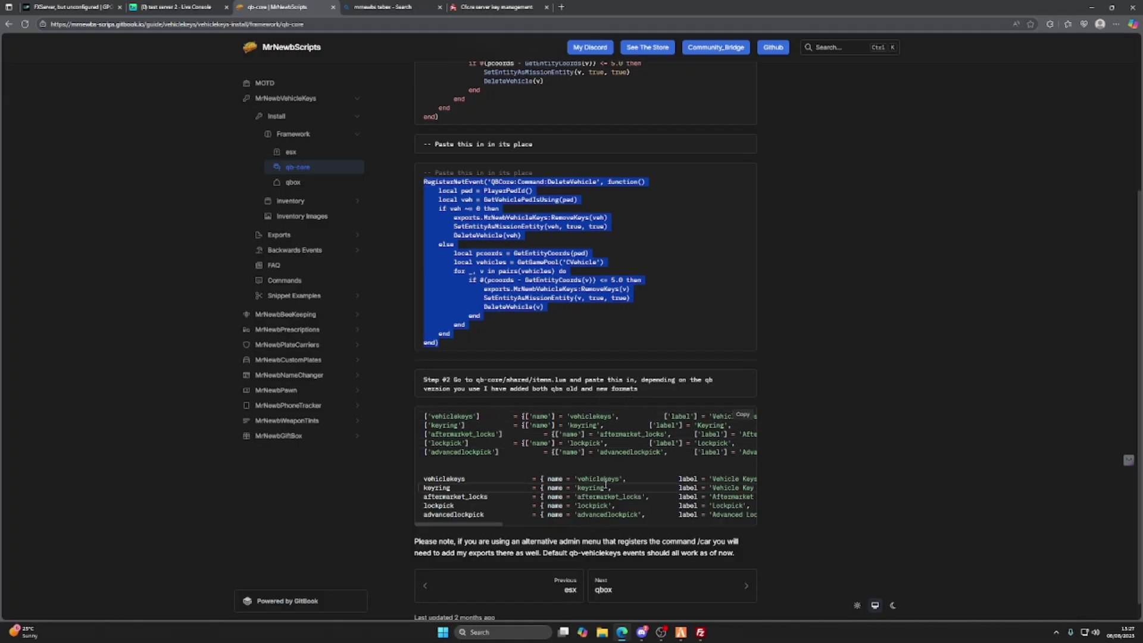
scroll(600, 484, down, 1)
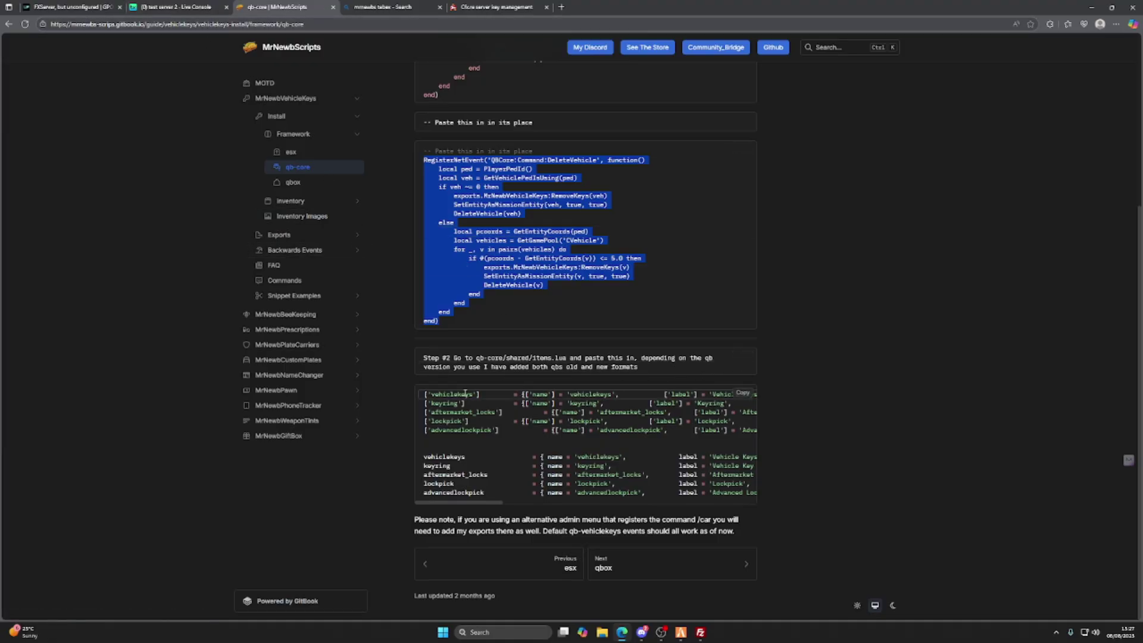
click(610, 570)
scroll(548, 429, down, 15)
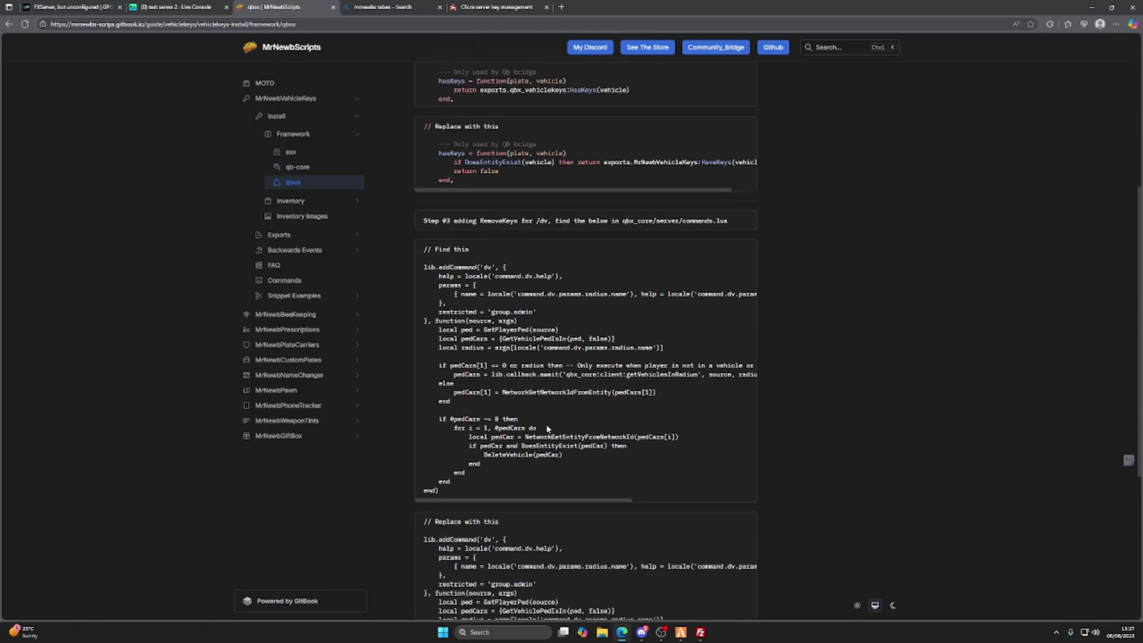
scroll(548, 429, up, 15)
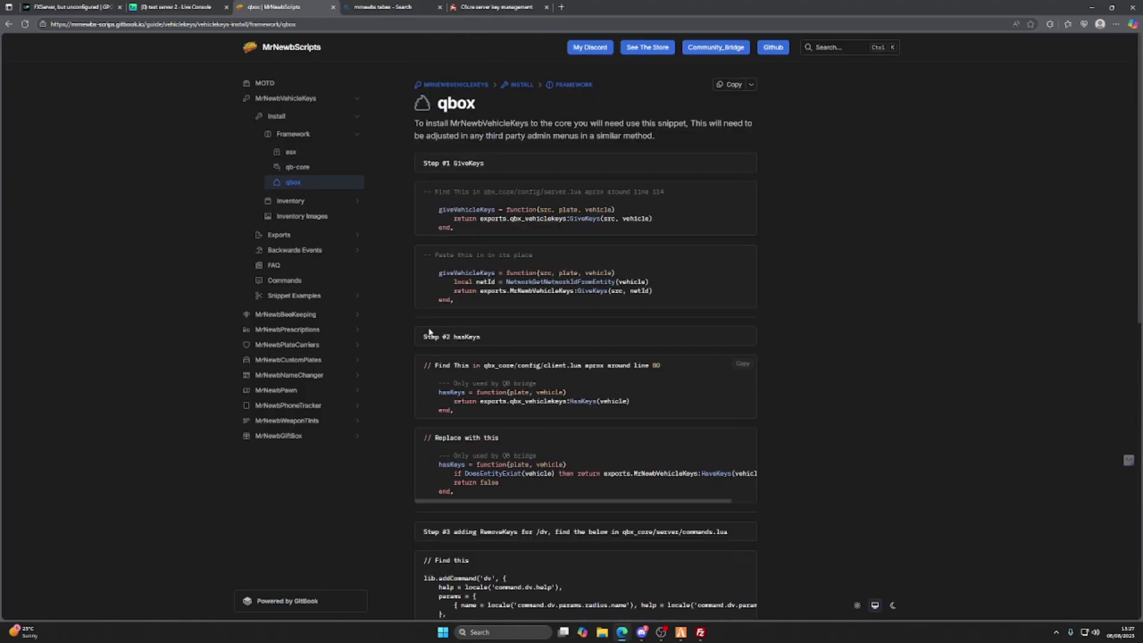
Step: Open the guide's ox_inventory page and copy all five item definitions, from vehiclekeys to advancedlockpick
click(302, 202)
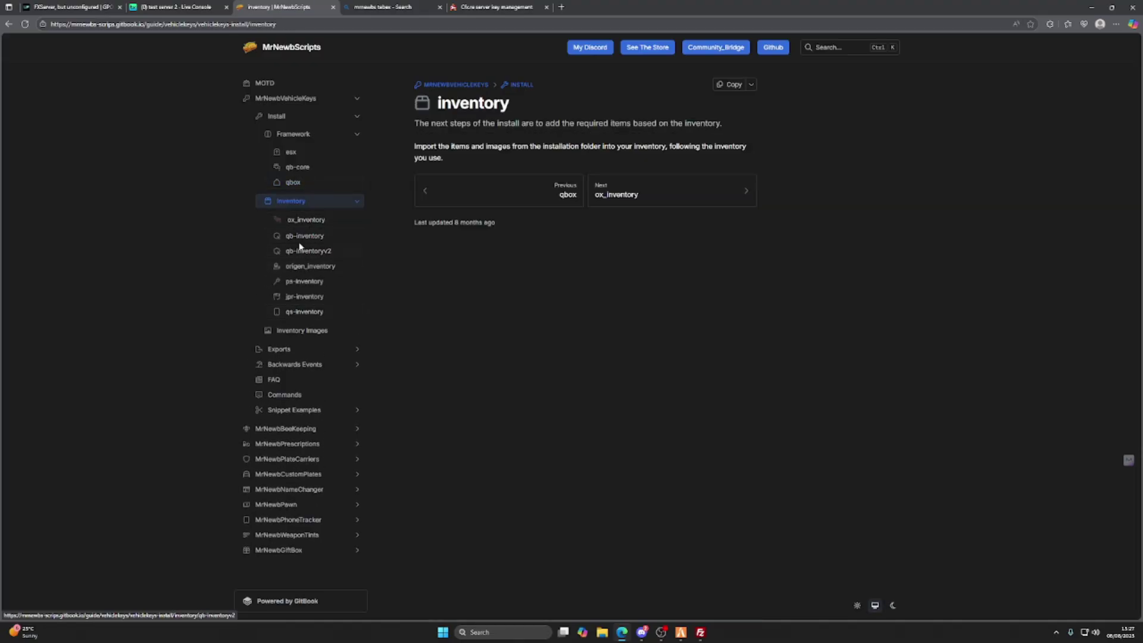
click(303, 224)
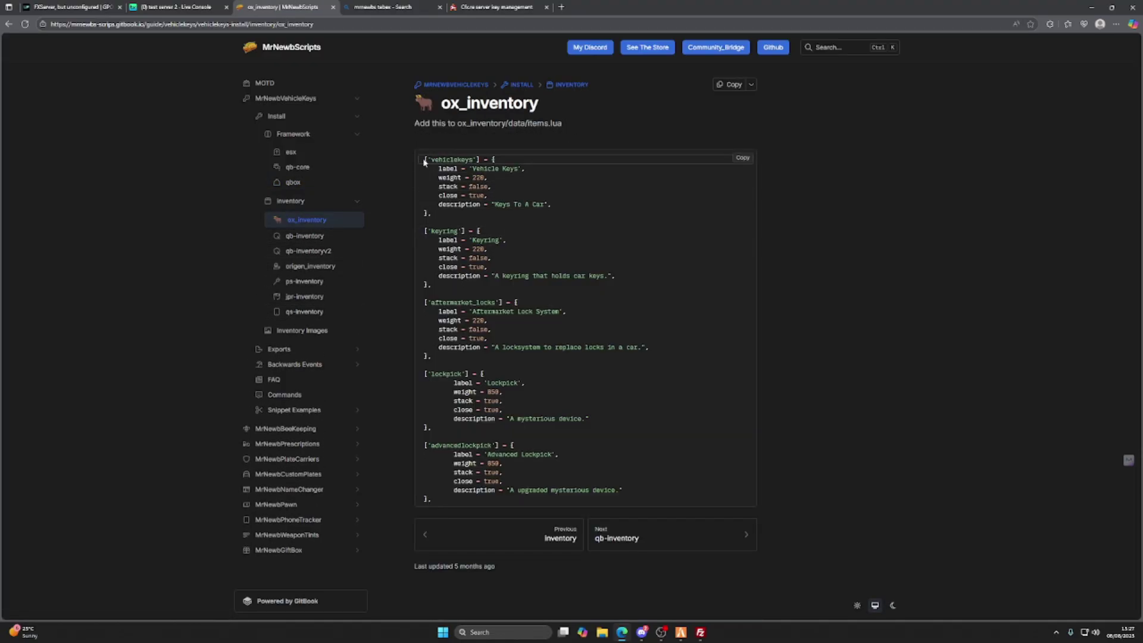
drag(425, 160, 607, 501)
key(ctrl+c)
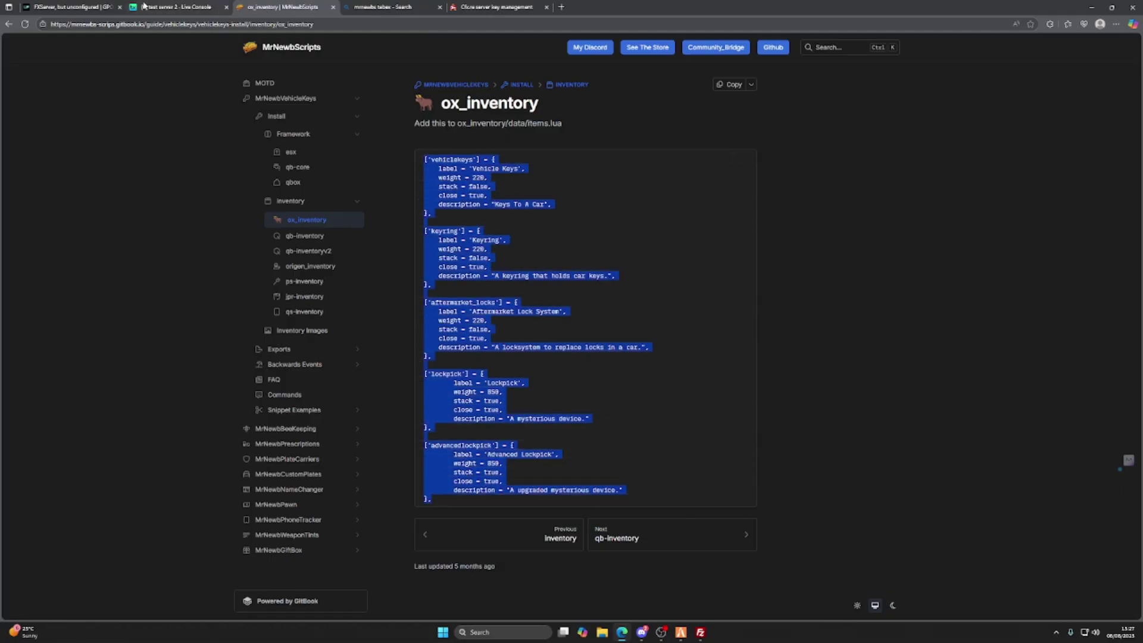
Step: Return to the G-Portal file manager and open items.lua in resources/[ox]/ox_inventory/data
click(110, 4)
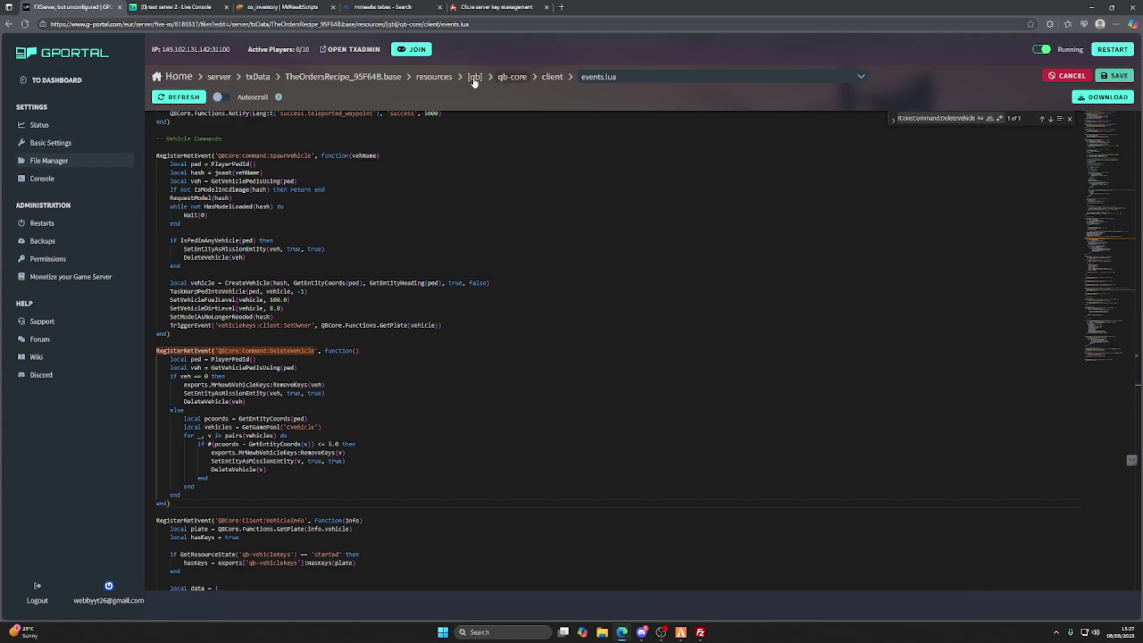
click(446, 81)
click(418, 431)
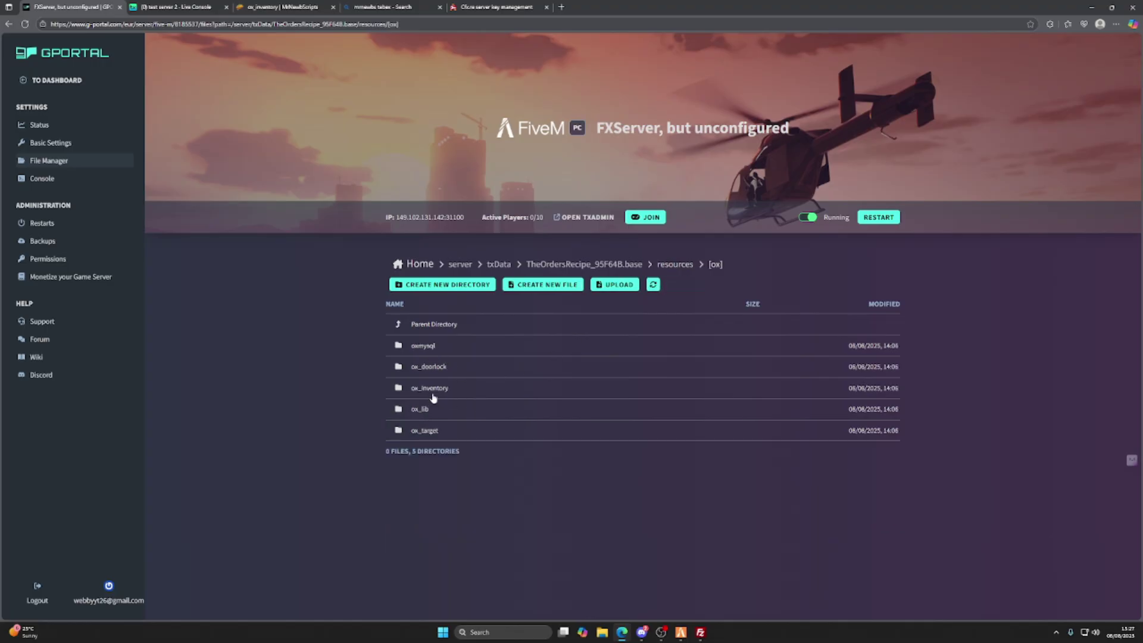
click(431, 388)
click(415, 347)
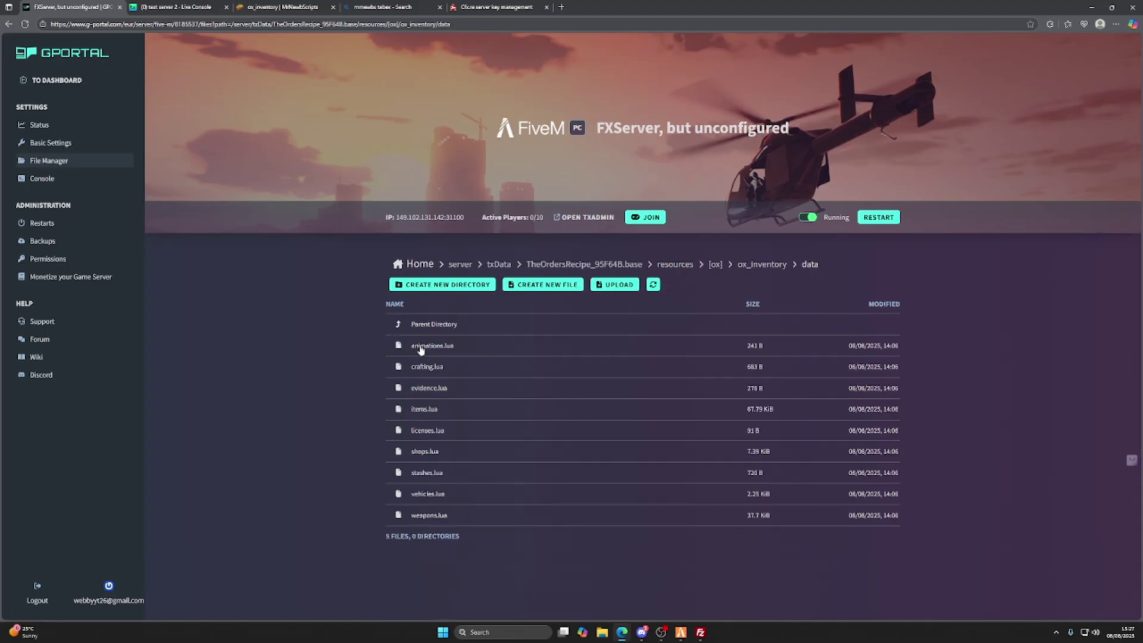
click(428, 411)
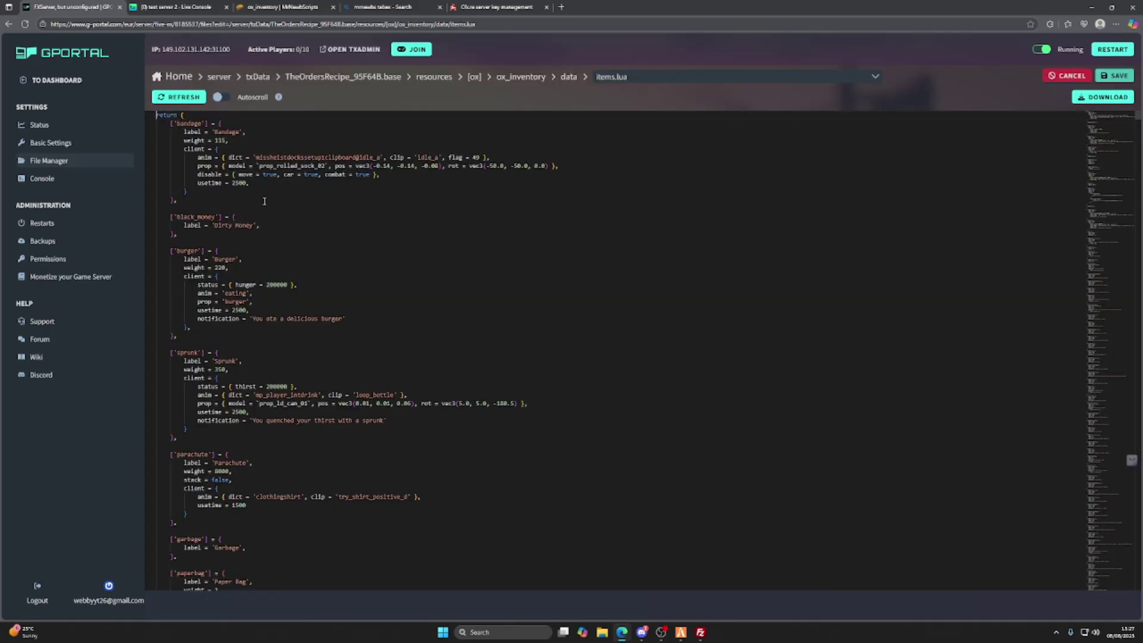
Step: Paste the copied vehicle key item definitions on a new line after the wasabi_fishing end comment in items.lua
click(220, 98)
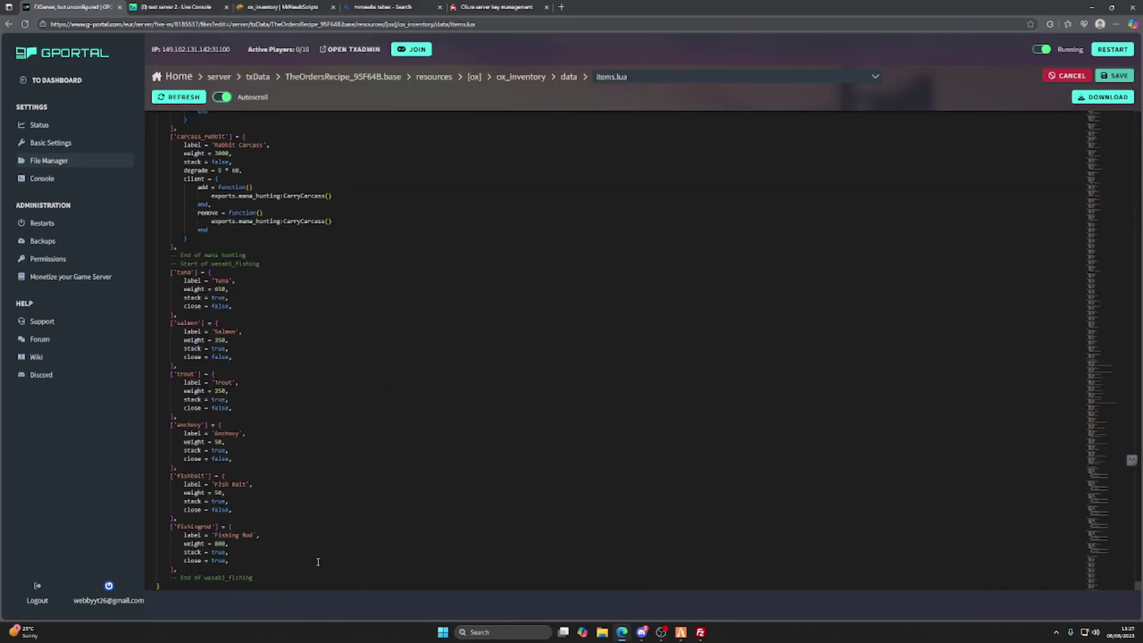
click(265, 584)
key(Return)
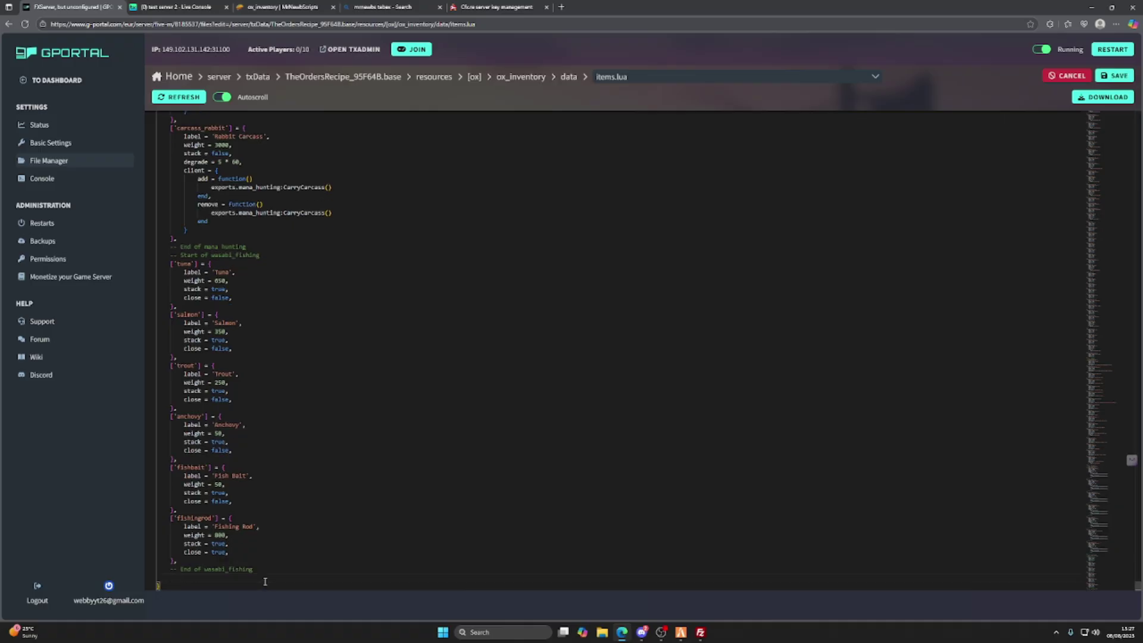
key(ctrl+v)
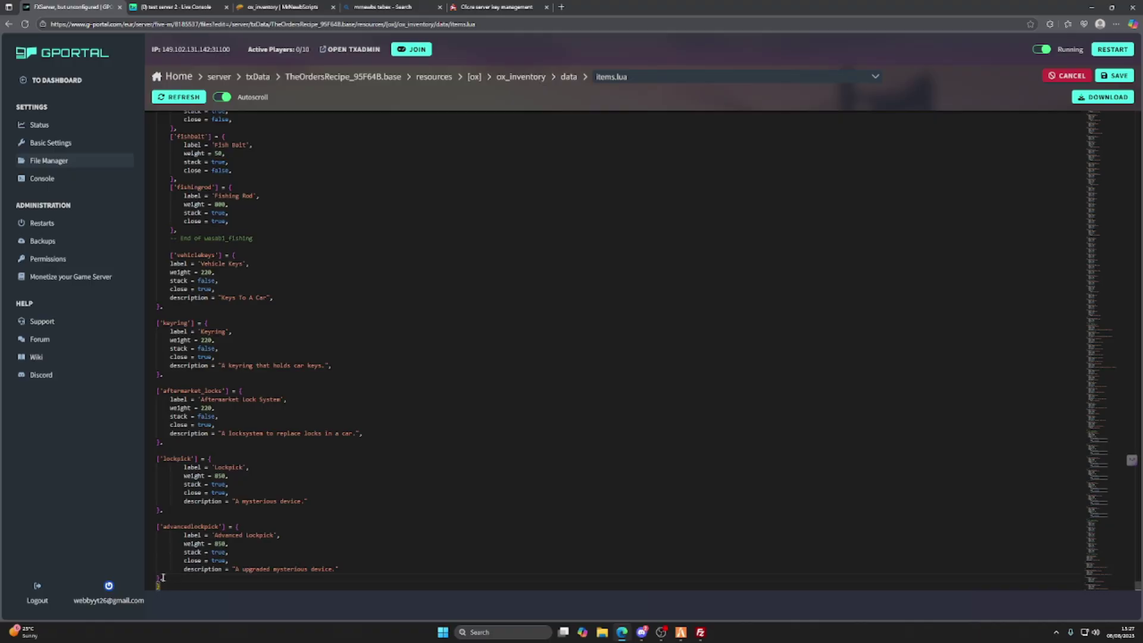
Step: Remove the pasted lockpick and advancedlockpick entries from the end of items.lua and save the file
drag(163, 578, 149, 462)
key(BackSpace)
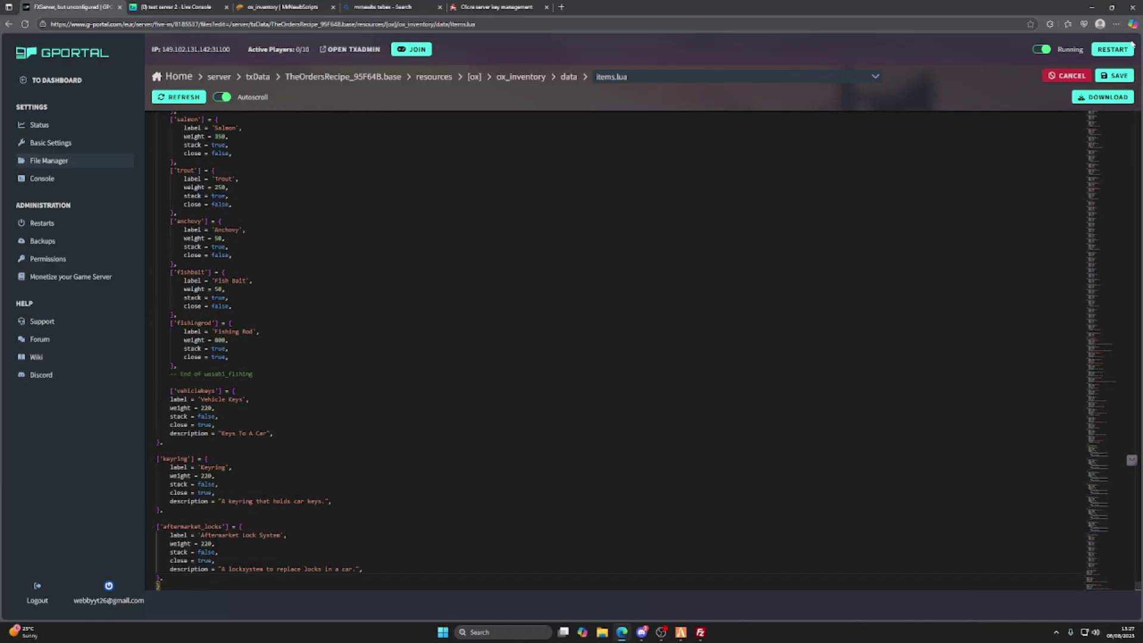
click(1122, 75)
Step: Switch to FileZilla and open the remote folder resources/[ox]/ox_inventory/web/images
click(701, 633)
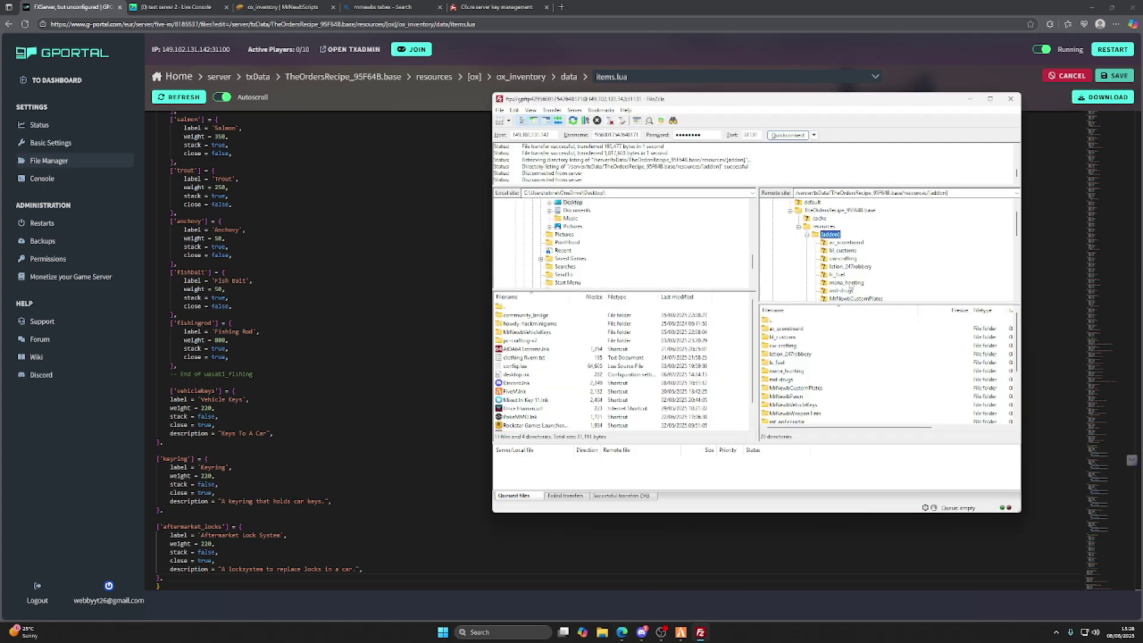
scroll(852, 287, down, 2)
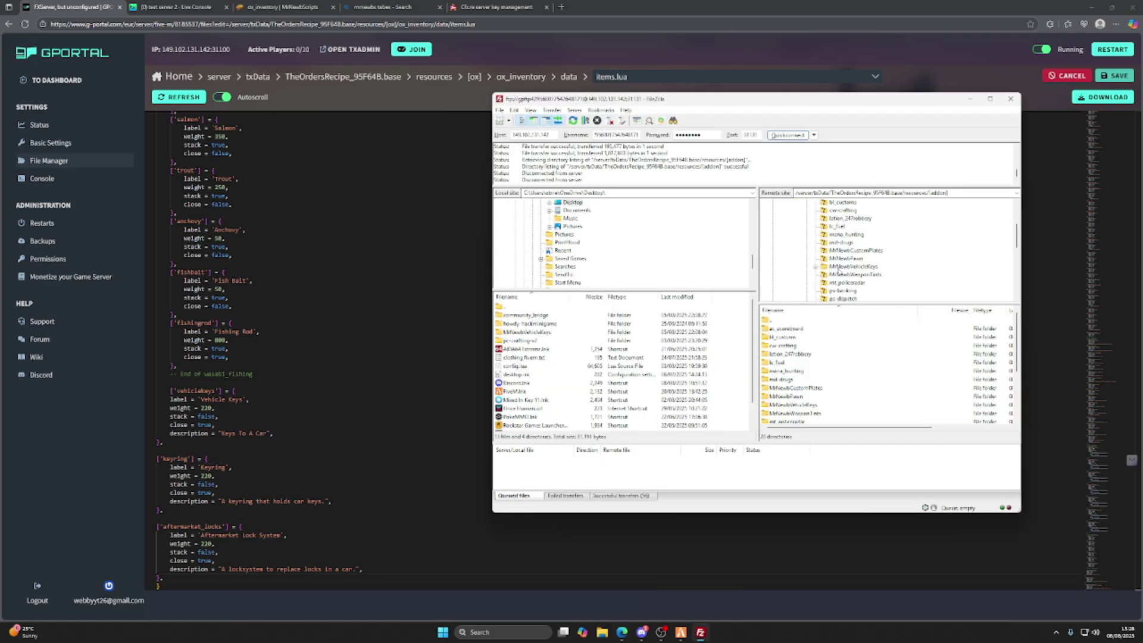
scroll(830, 266, up, 3)
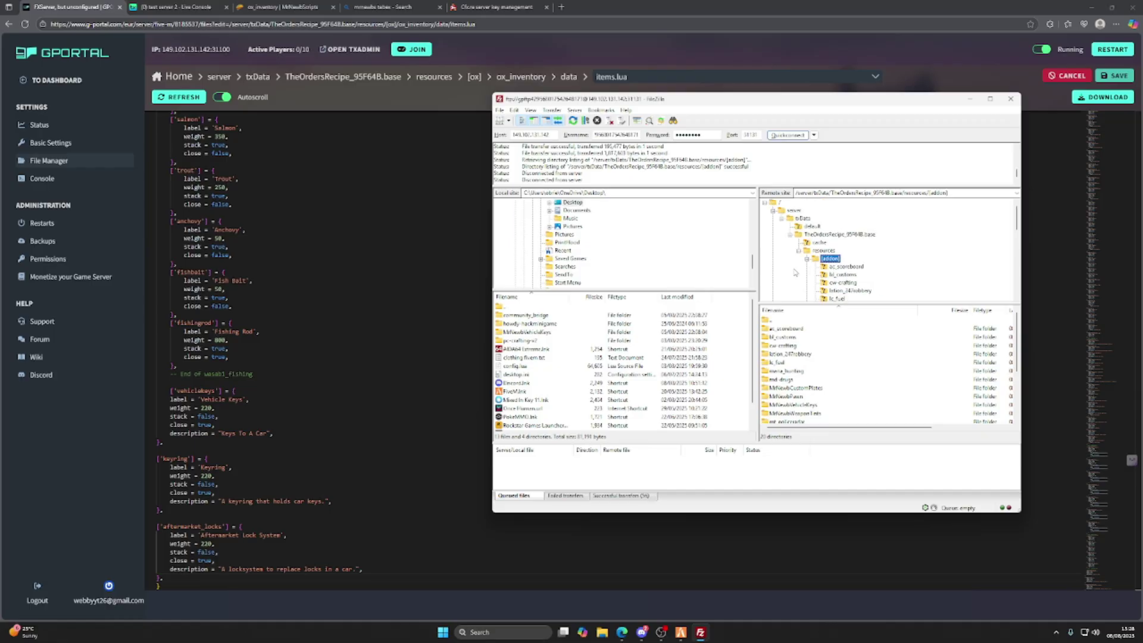
click(807, 261)
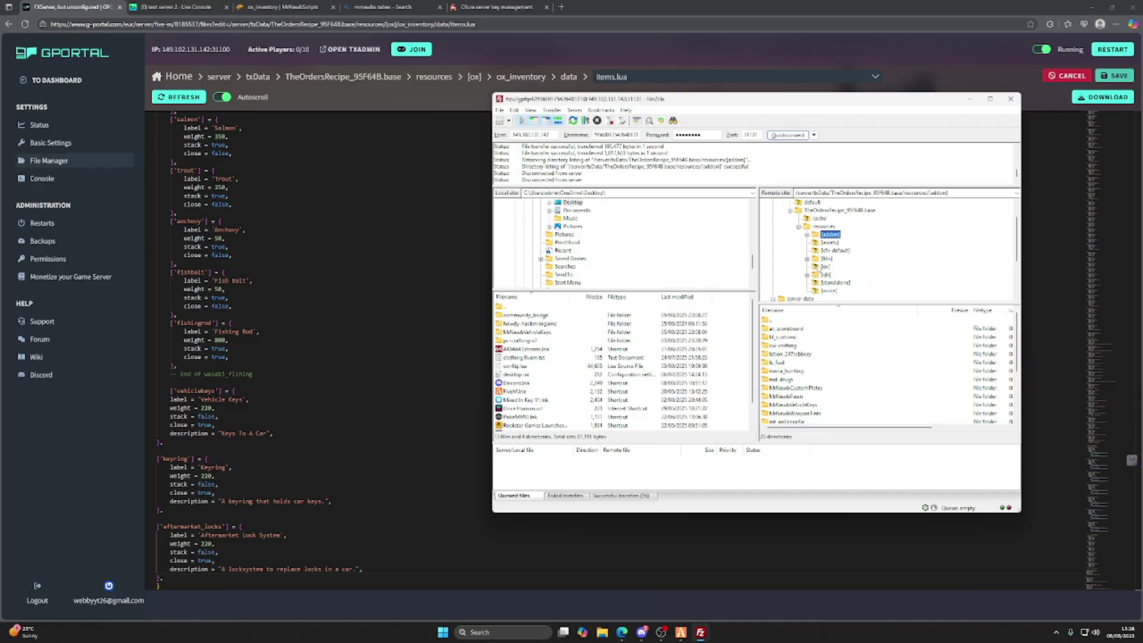
click(825, 267)
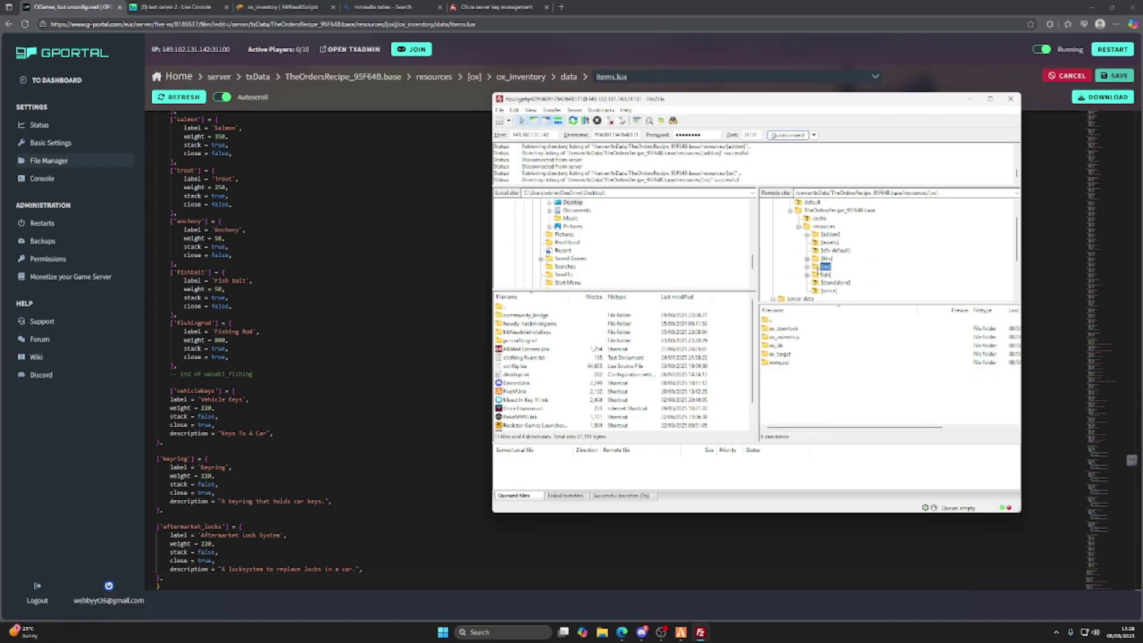
double_click(783, 338)
double_click(782, 363)
double_click(780, 337)
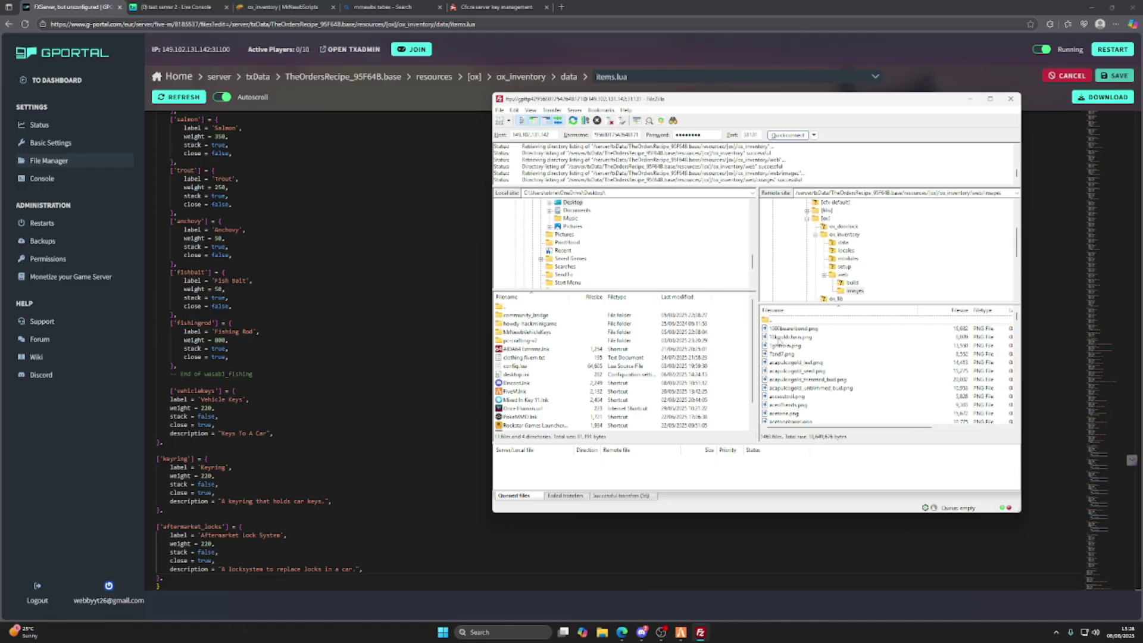
Step: Open the images folder inside [INSTALL GUIDE] of the MrNewbVehicleKeys folder on the desktop
click(1091, 7)
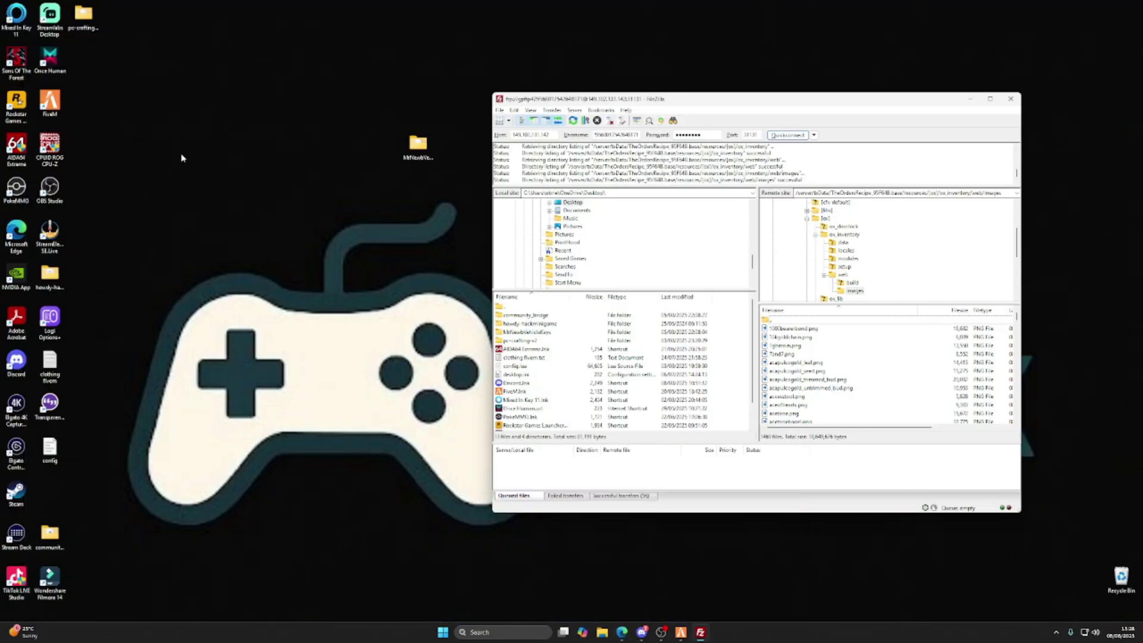
double_click(424, 149)
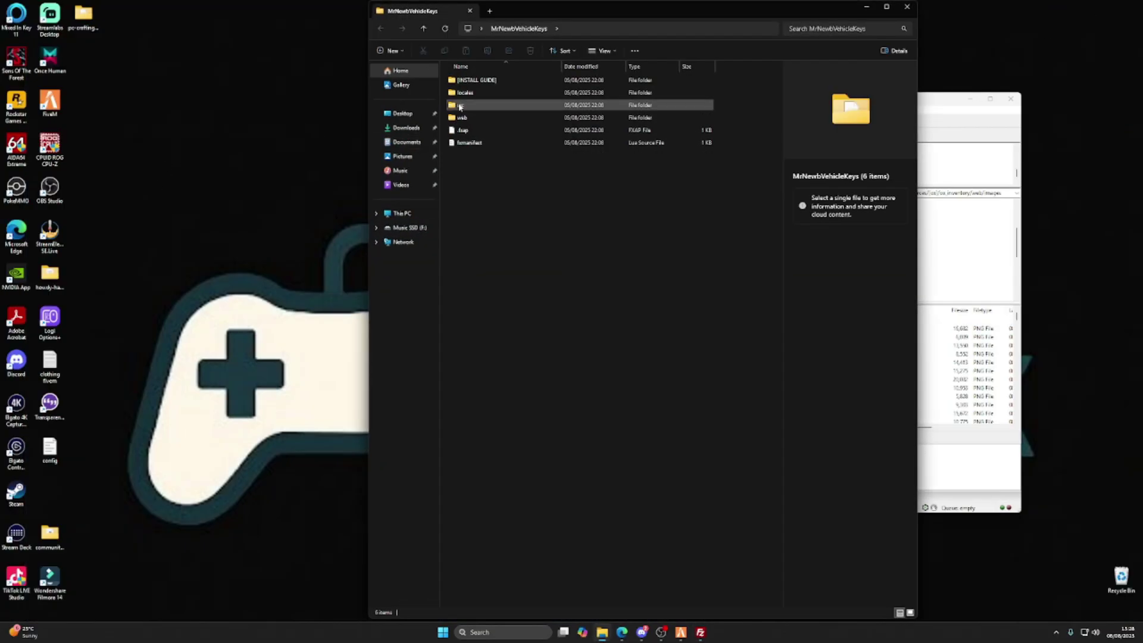
double_click(470, 81)
double_click(466, 81)
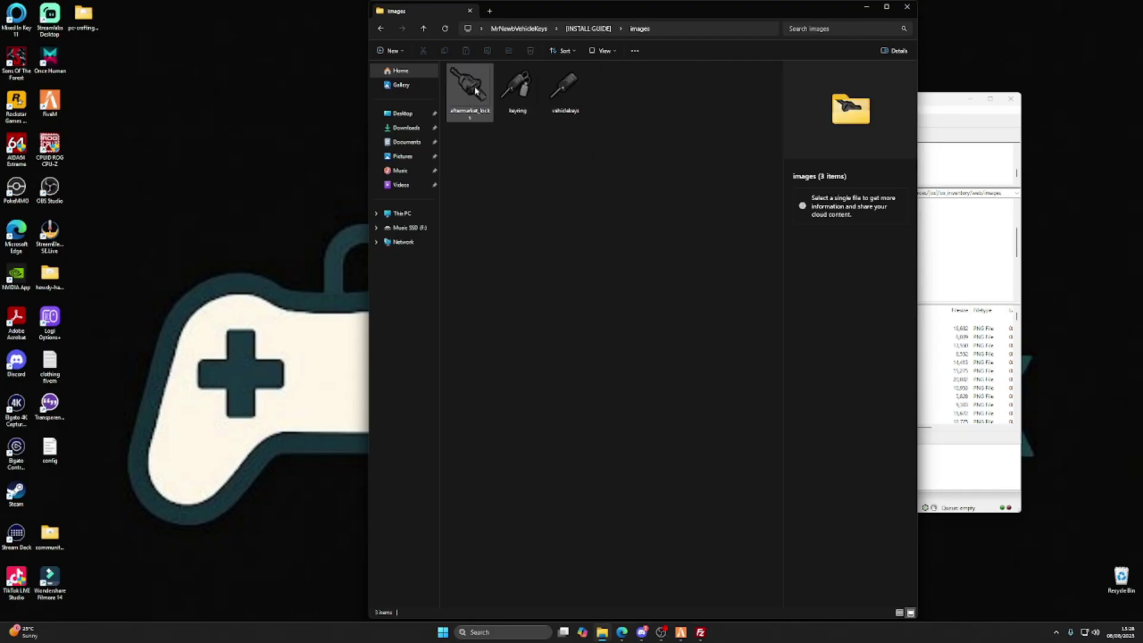
Step: Upload the aftermarket_locks, keyring and vehiclekeys images to the remote ox_inventory images folder, overwriting existing files for the whole current queue
drag(594, 166, 447, 63)
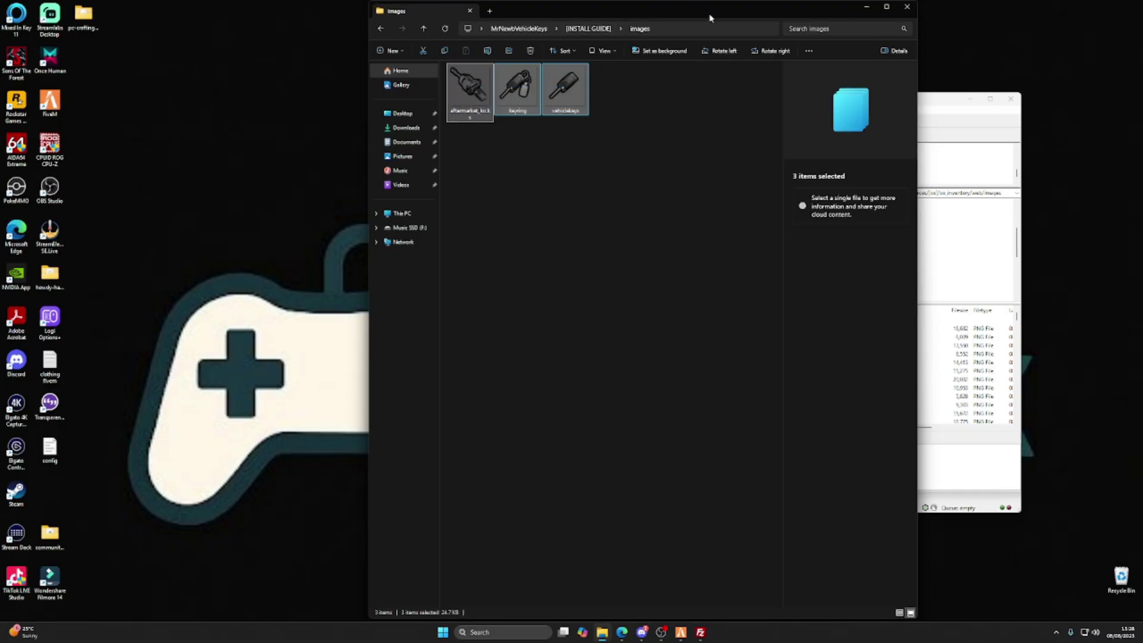
drag(710, 17, 301, 52)
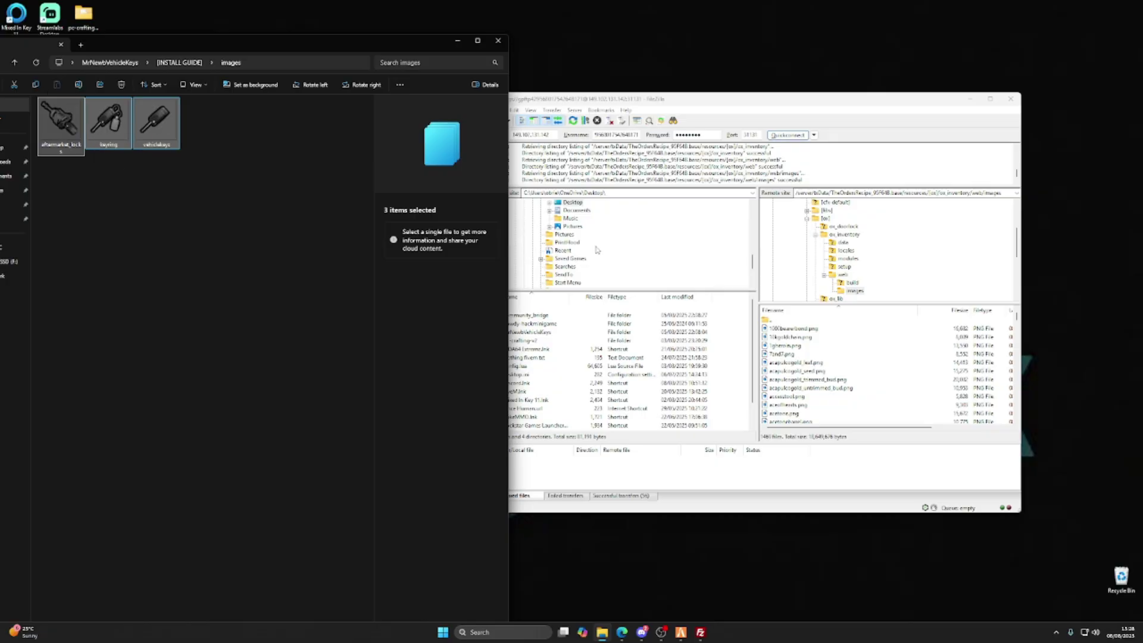
drag(597, 250, 881, 353)
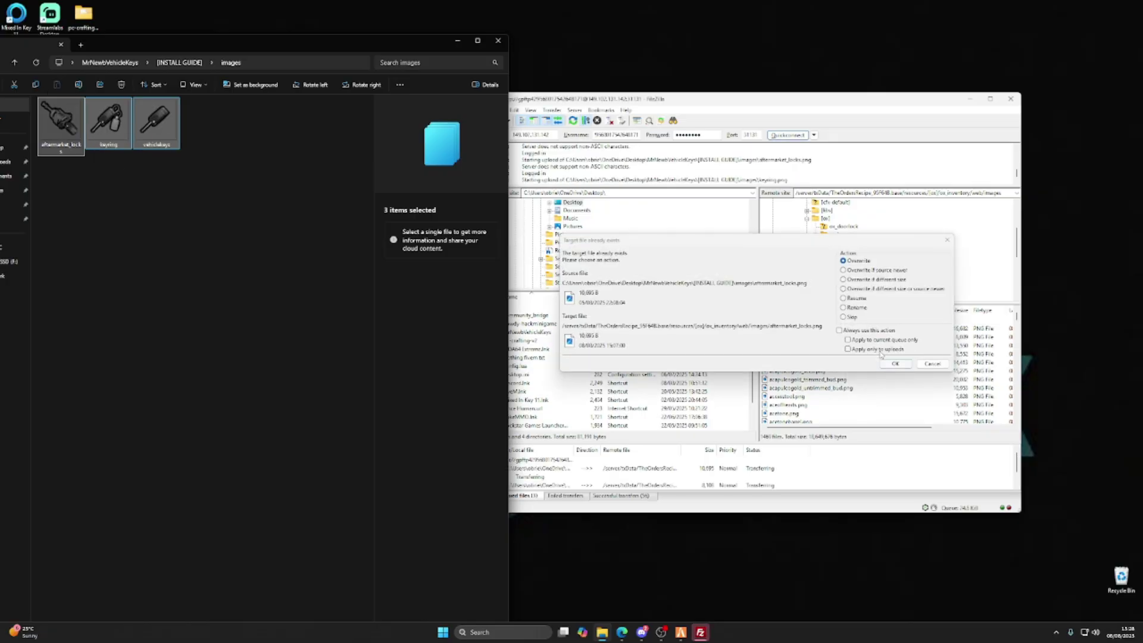
click(870, 331)
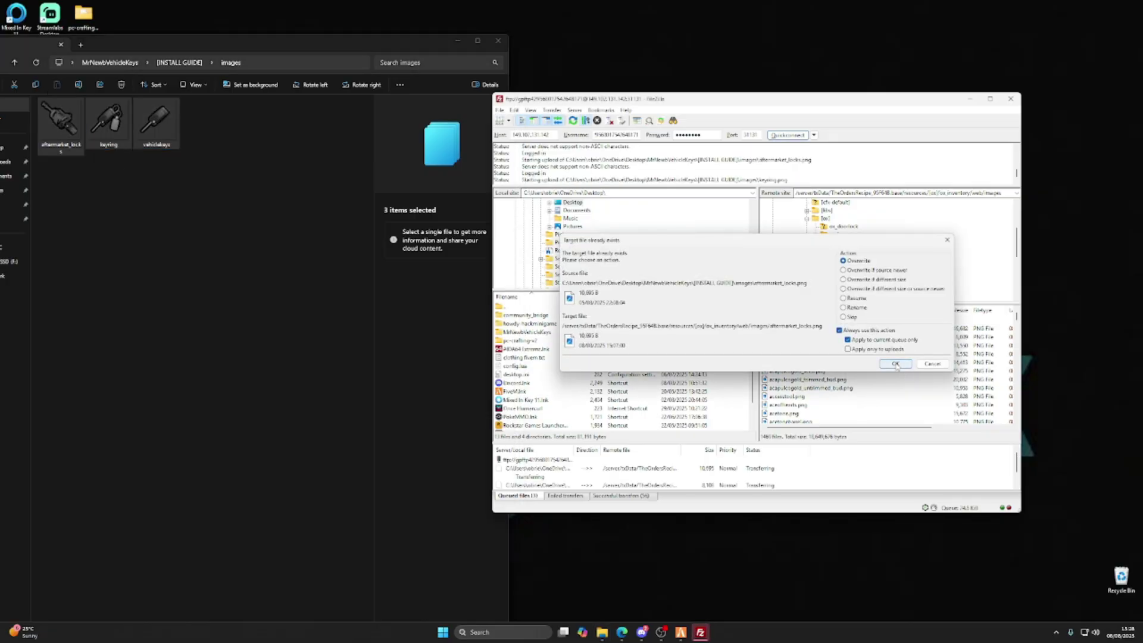
click(895, 364)
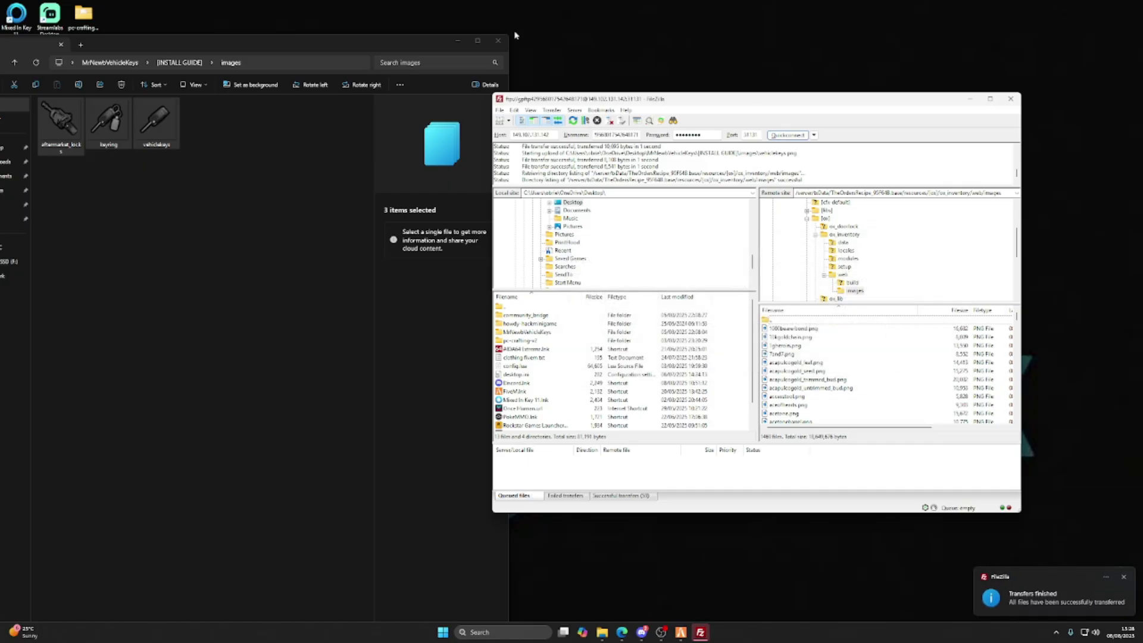
click(458, 39)
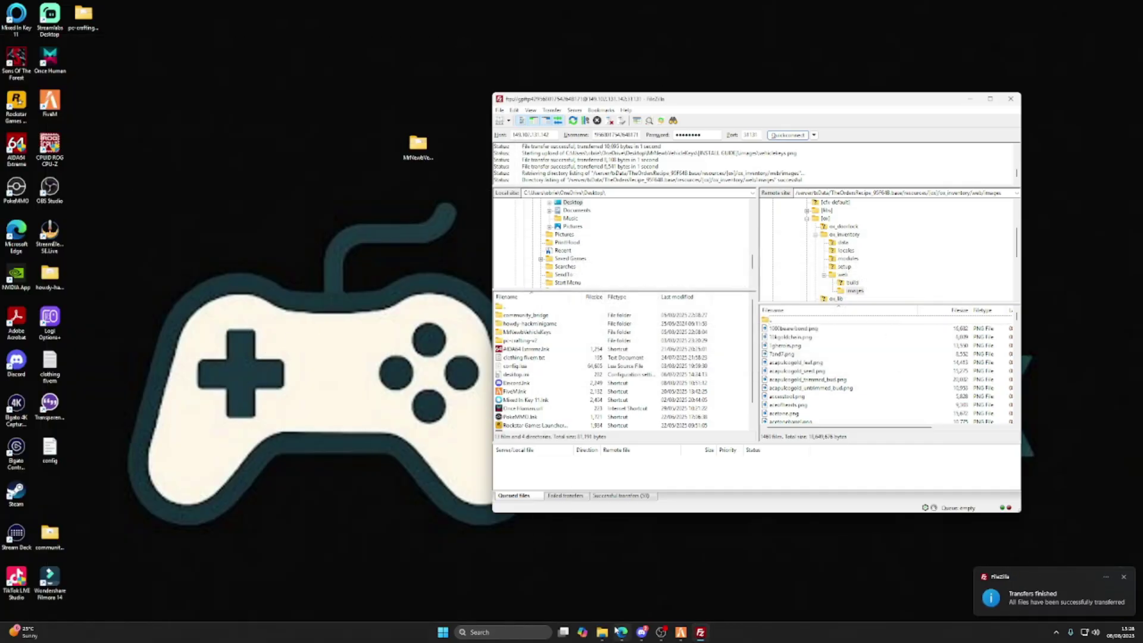
Step: Restart the server from the txAdmin live console and read the MrNewbVehicleKeys SQL installer line in its output
mouse_move(681, 635)
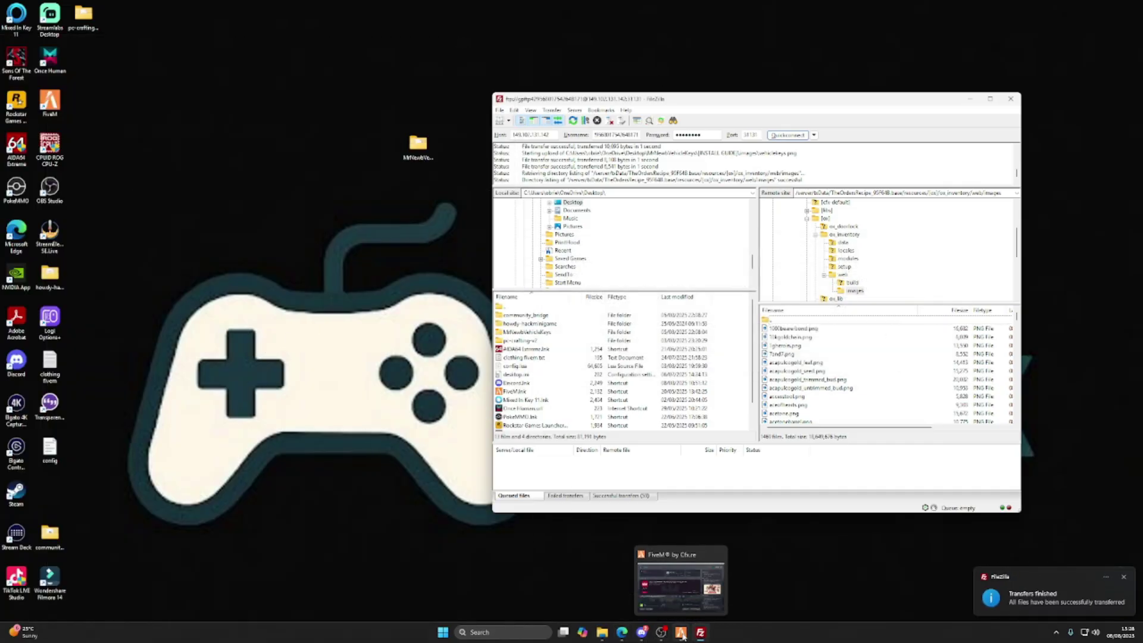
click(622, 632)
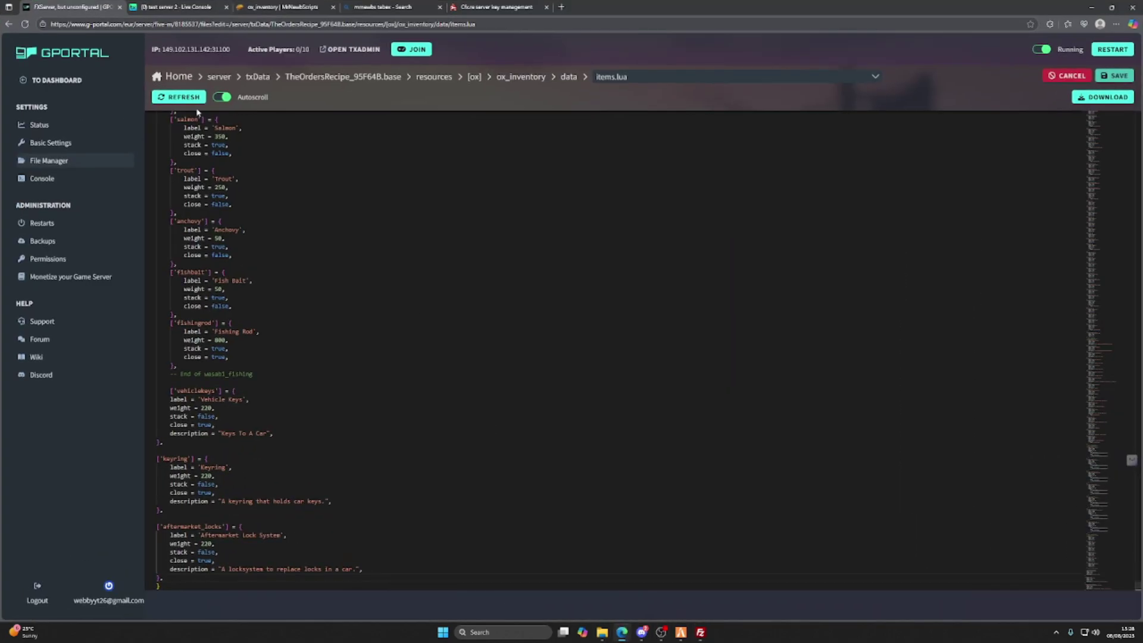
click(179, 7)
click(151, 232)
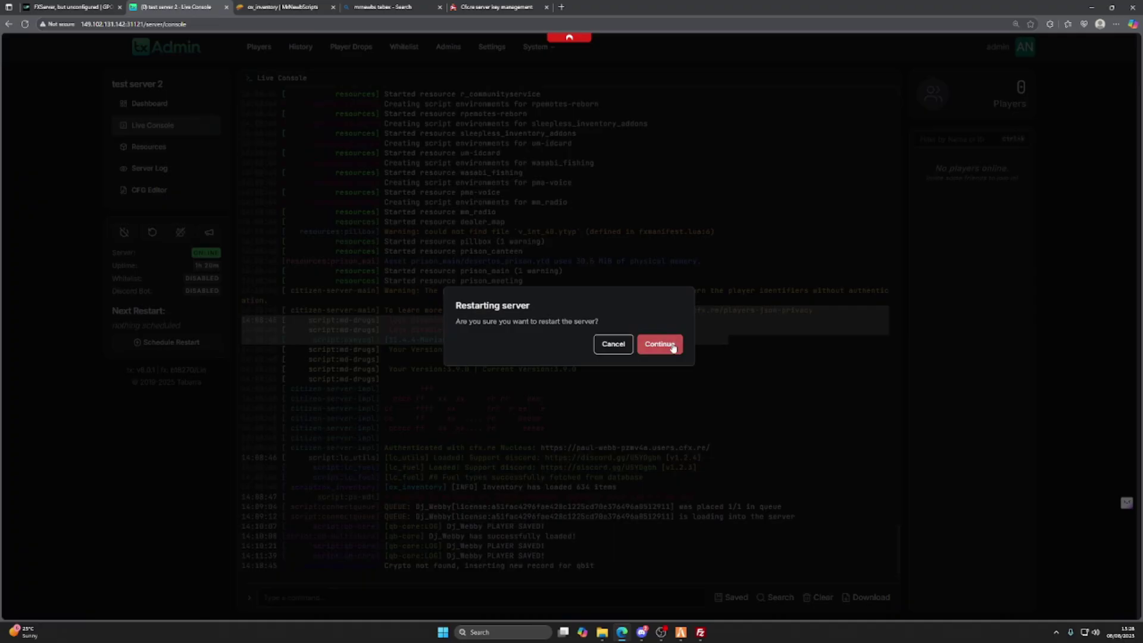
click(673, 343)
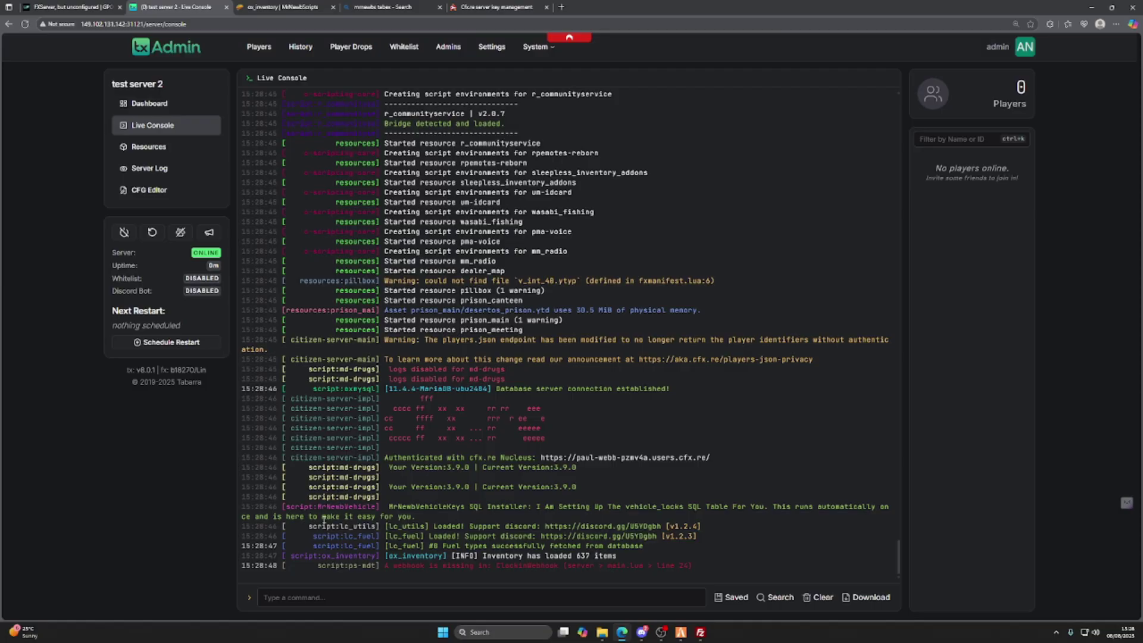
drag(283, 506, 423, 516)
drag(540, 506, 658, 514)
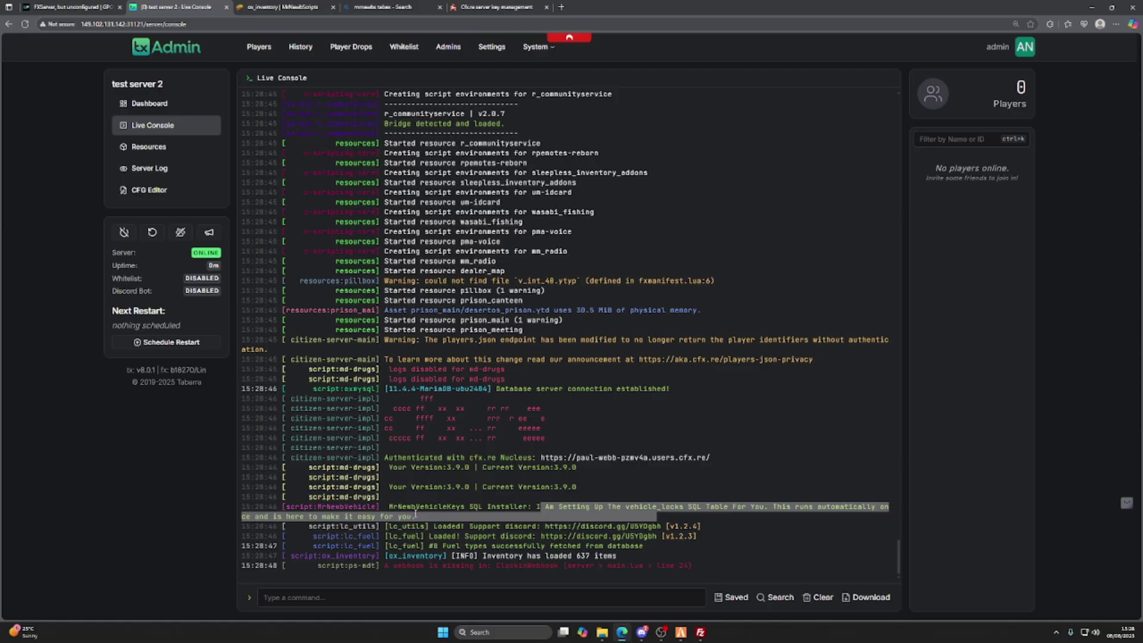
drag(415, 514, 280, 505)
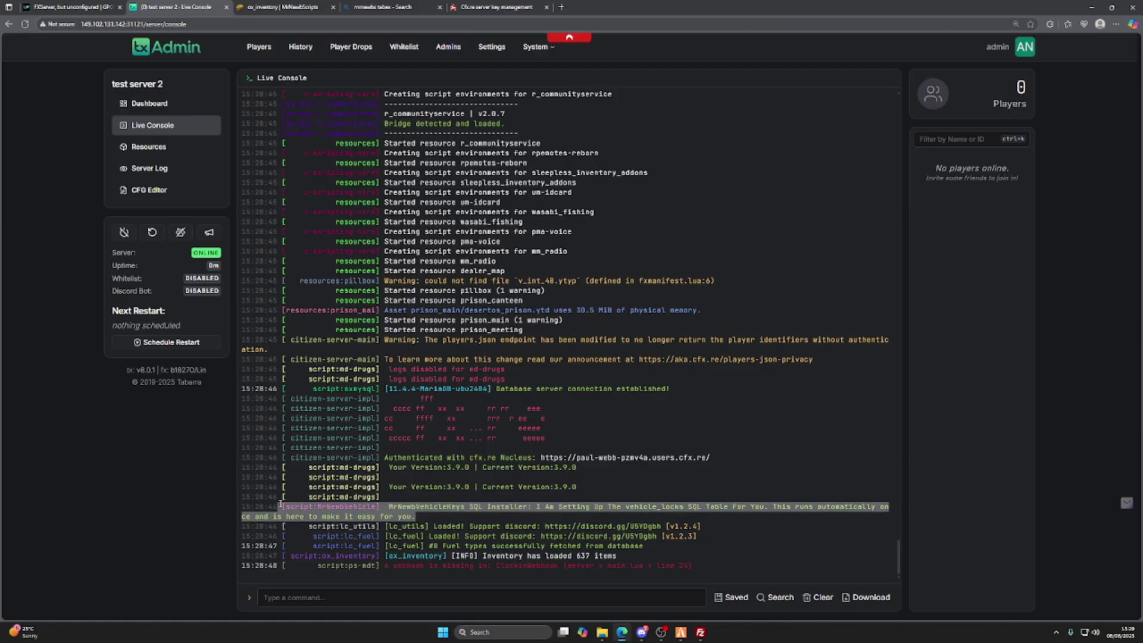
click(425, 515)
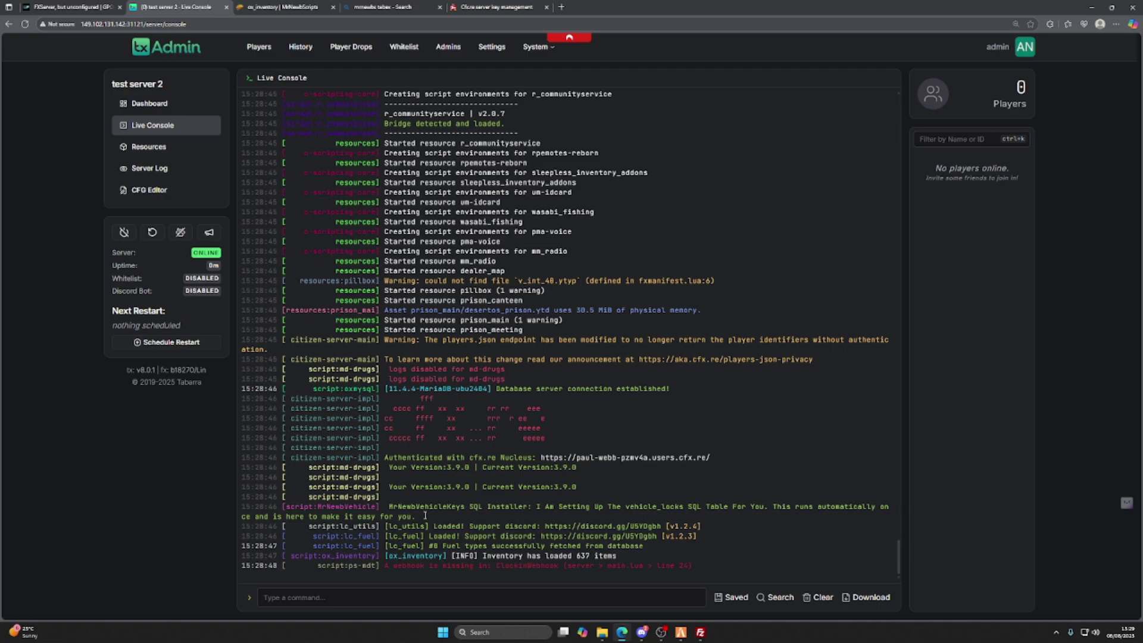
Step: Switch to the FiveM game and give player 1 a lockpick with the /giveitem chat command
click(1092, 7)
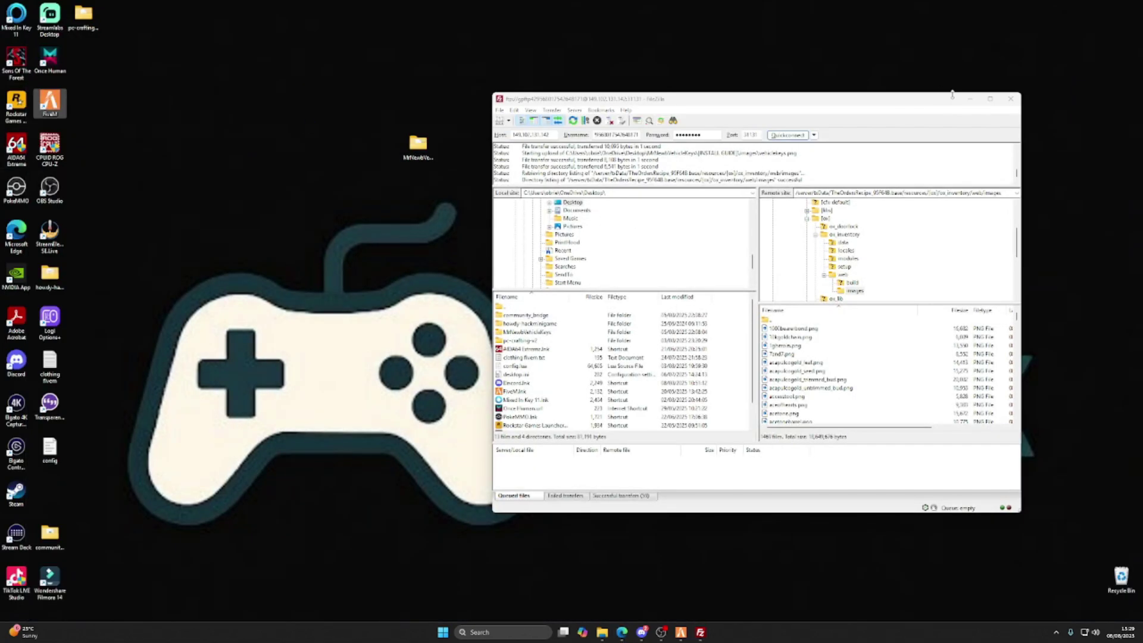
click(971, 99)
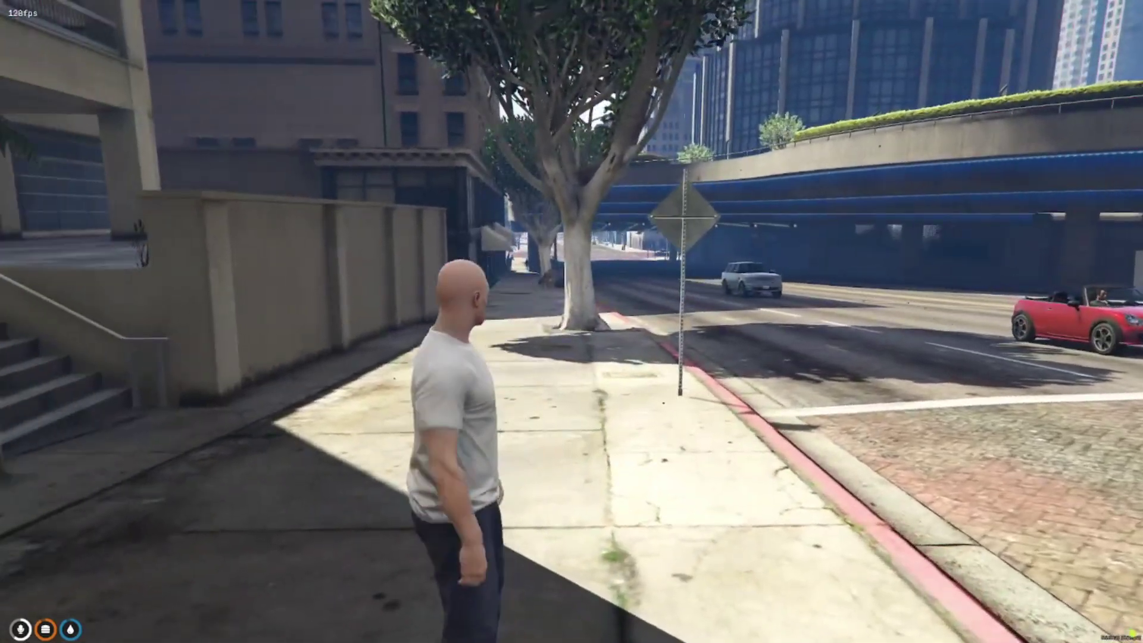
key(w)
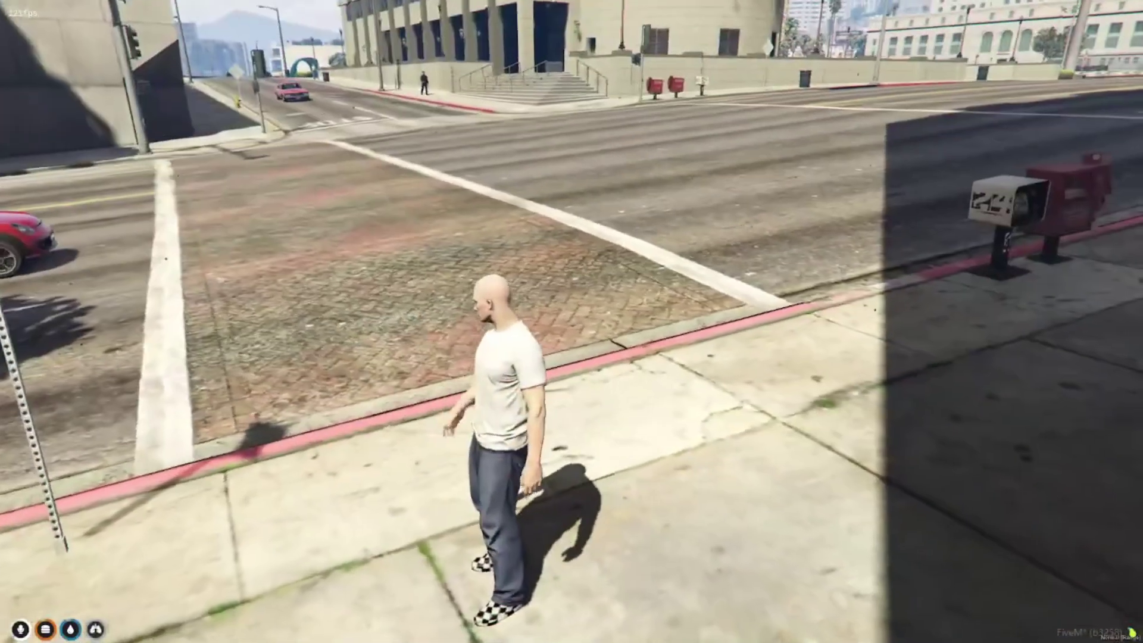
text(t/g)
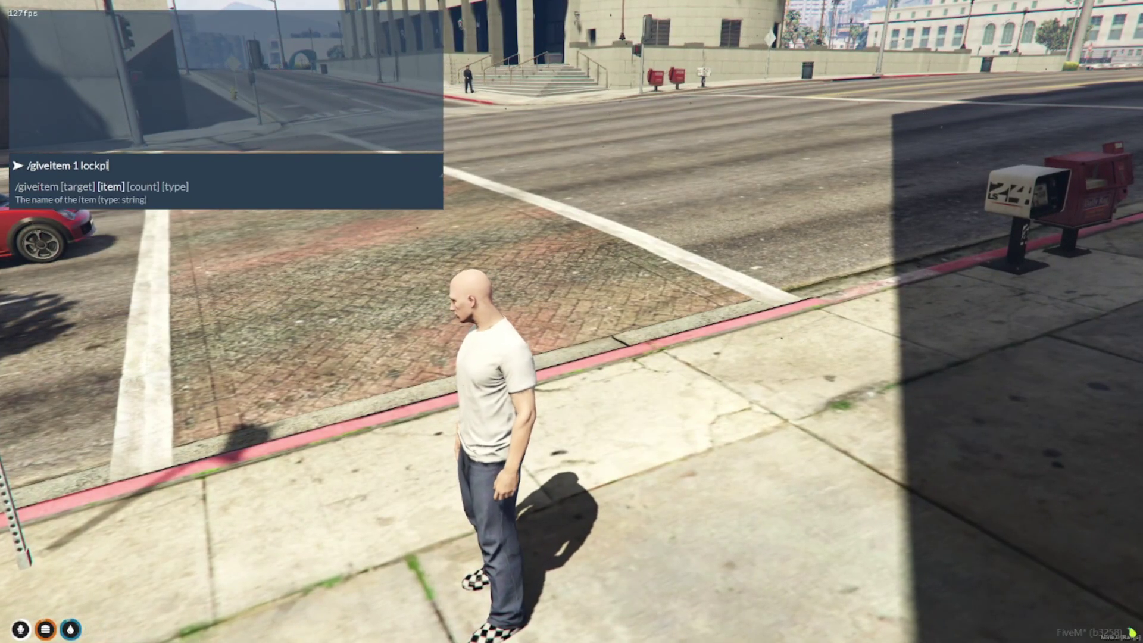
key(w)
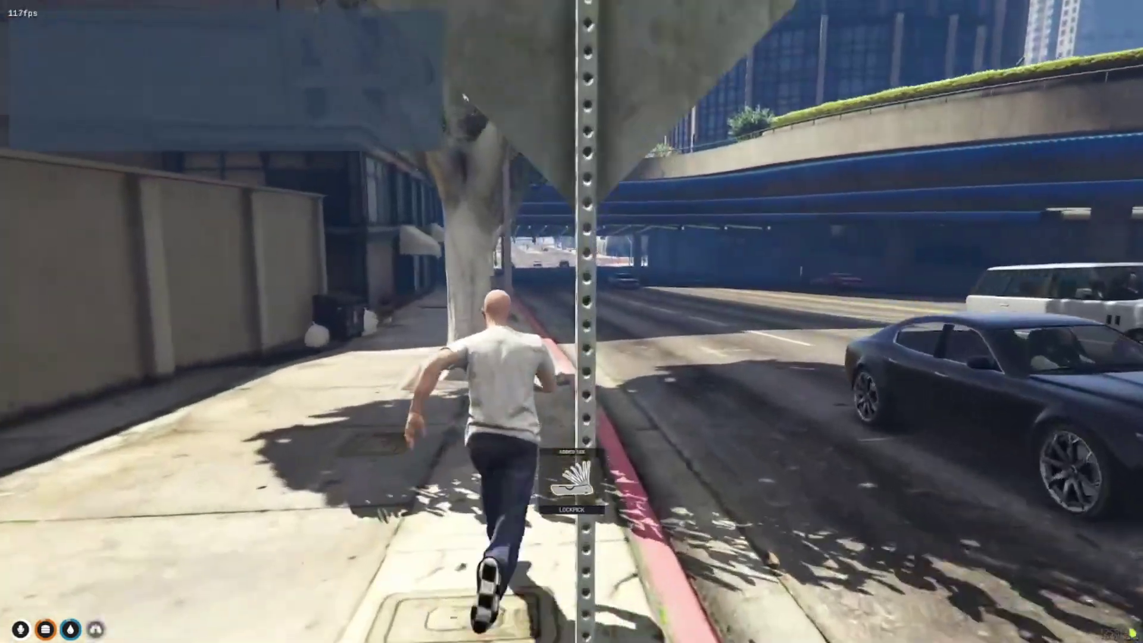
Step: Enable noclip with the /noclip chat command and fly to the dark SUV parked beside the brick building in the parking lot
key(w)
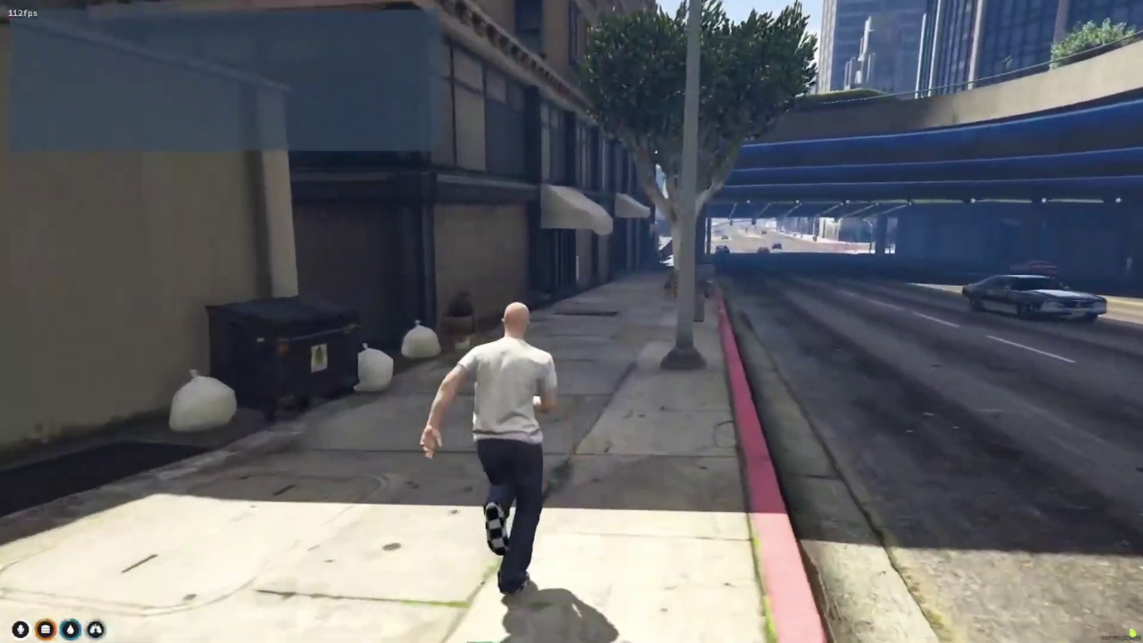
key(w)
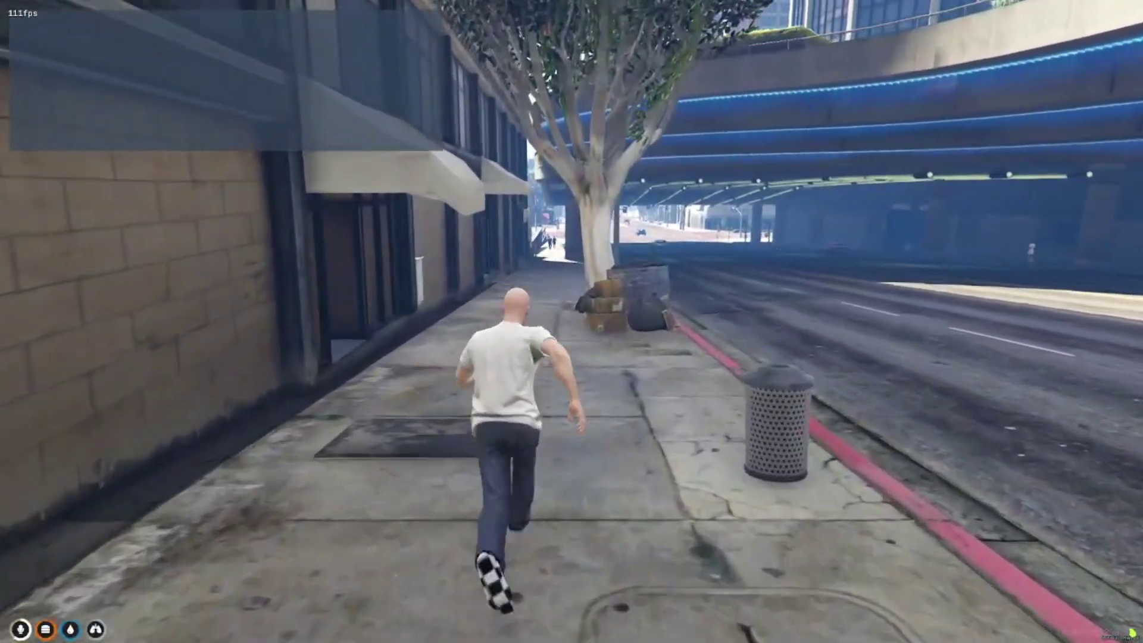
text(w)
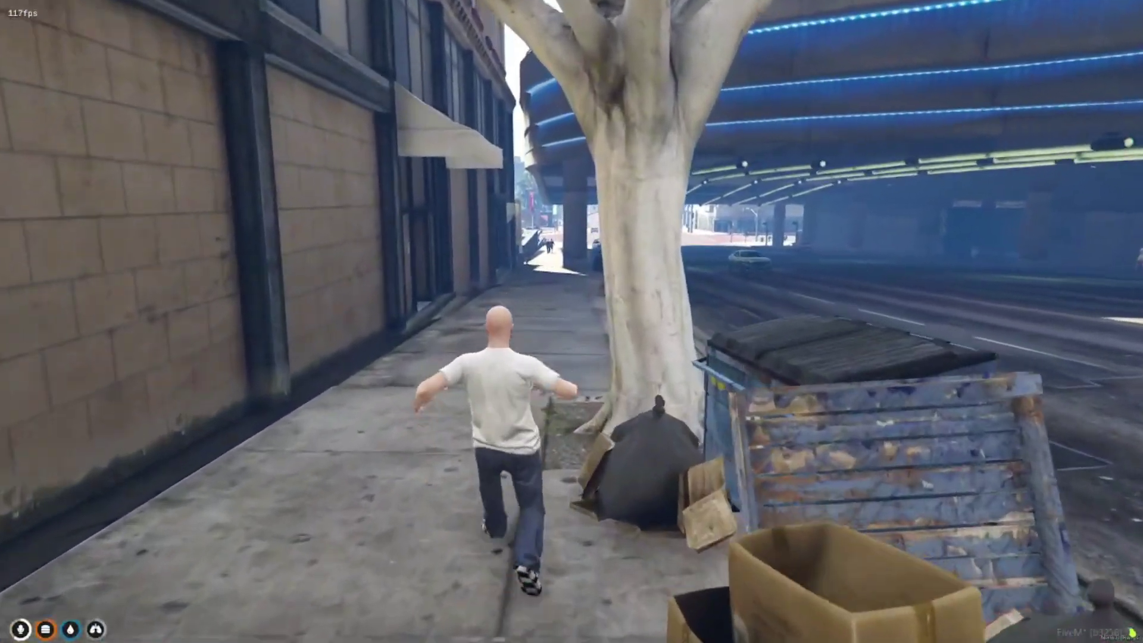
text(t/no)
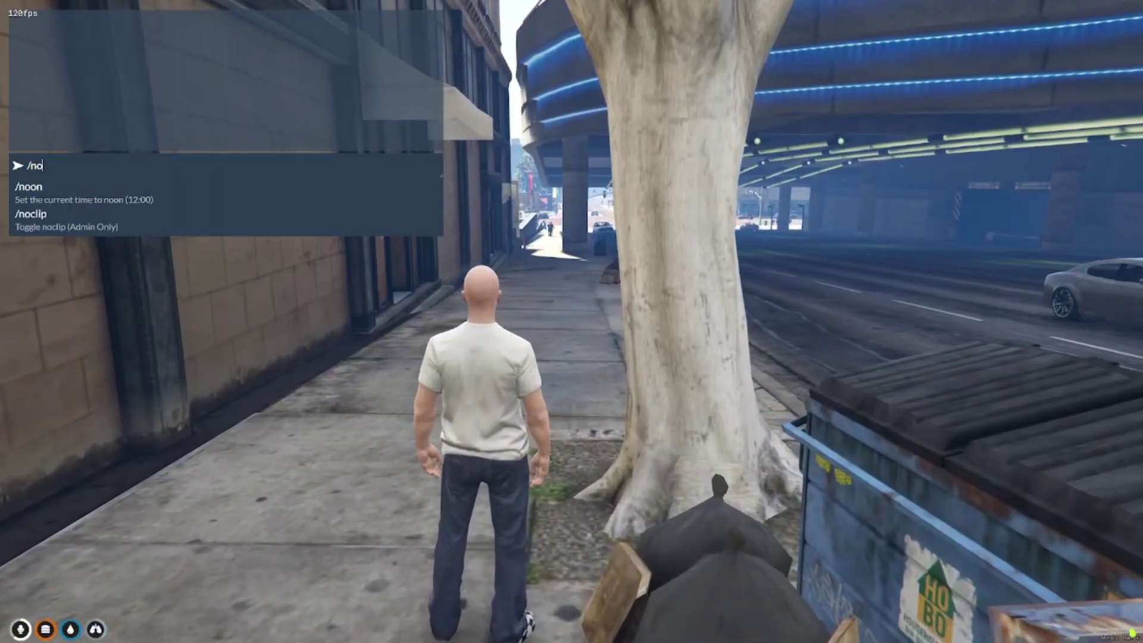
text(clip)
key(Return)
key(w)
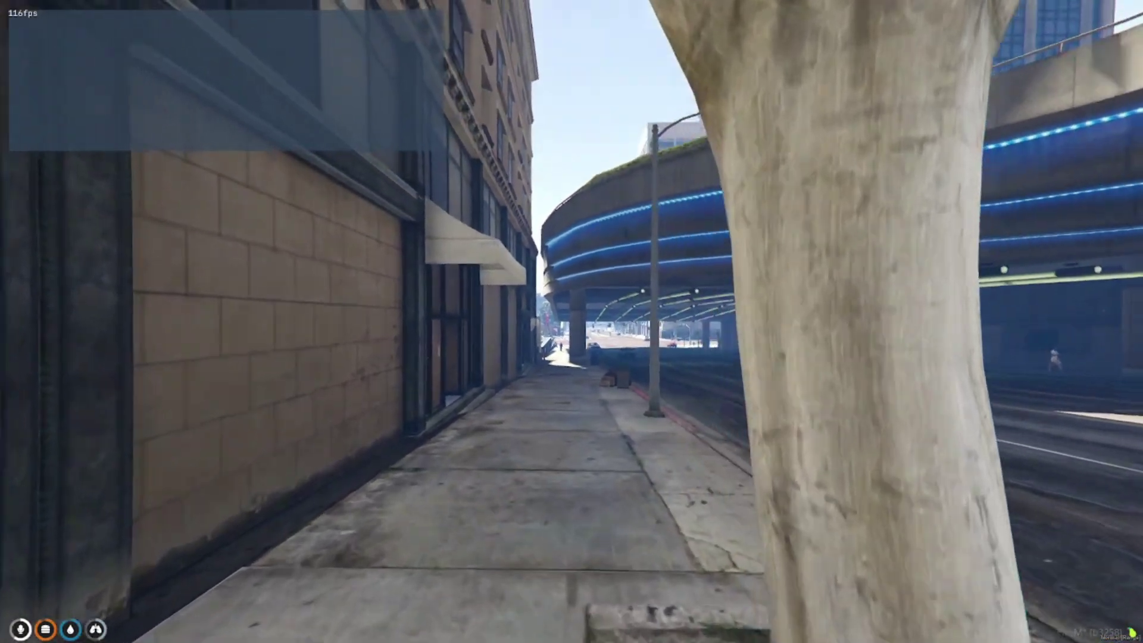
key(w)
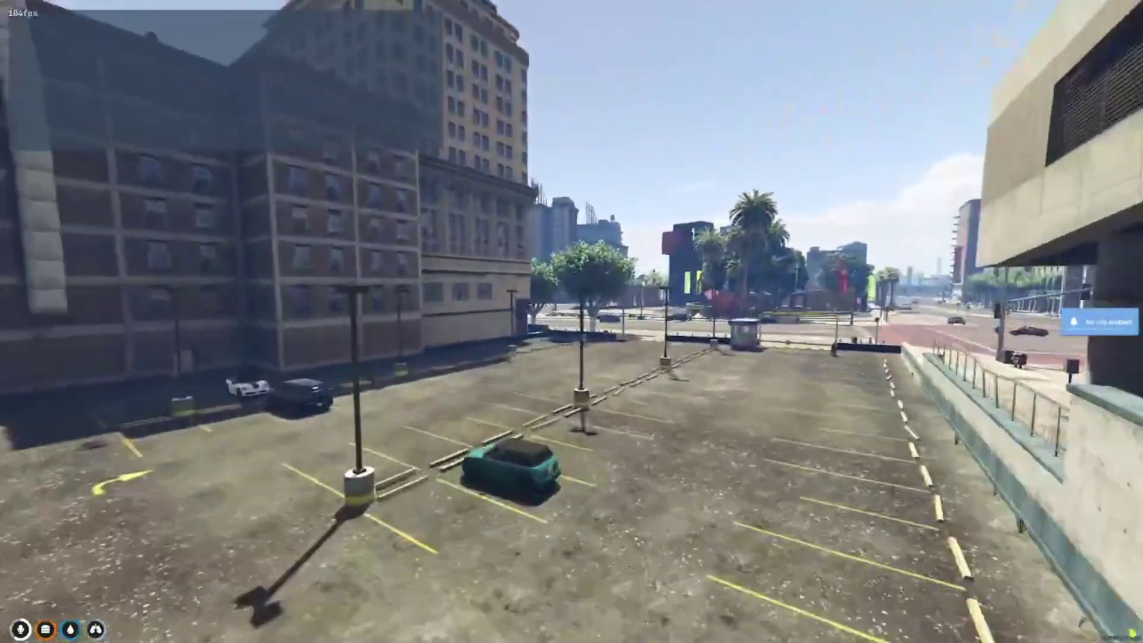
key(w)
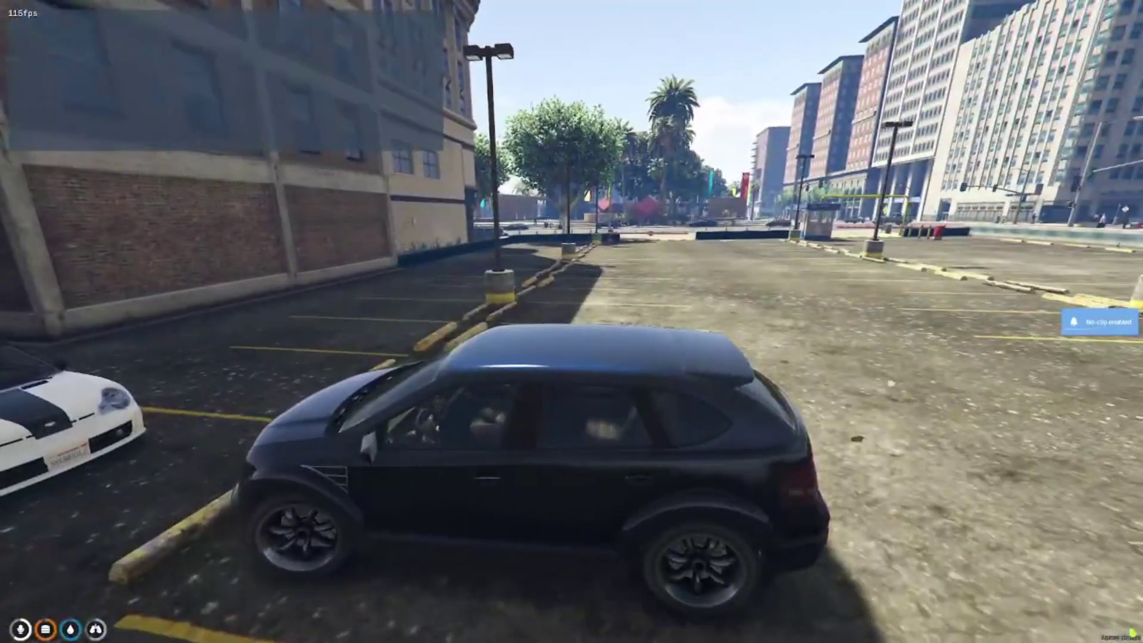
Step: Leave noclip beside the dark SUV, pick its lock with the lockpick and get into the driver's seat
key(Return)
key(w)
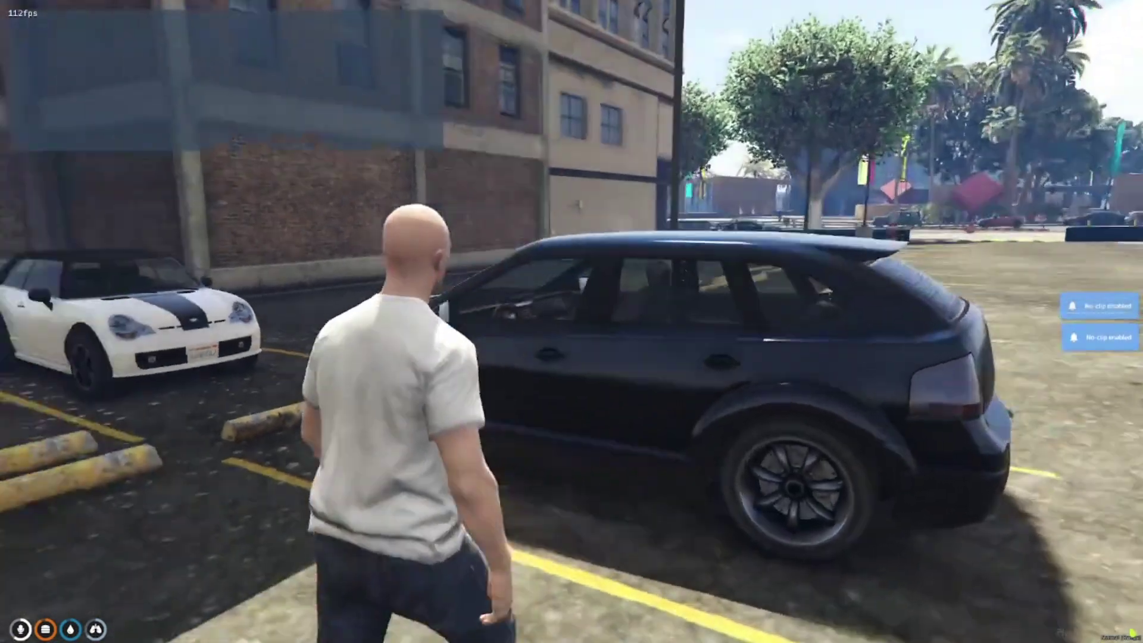
key(Tab)
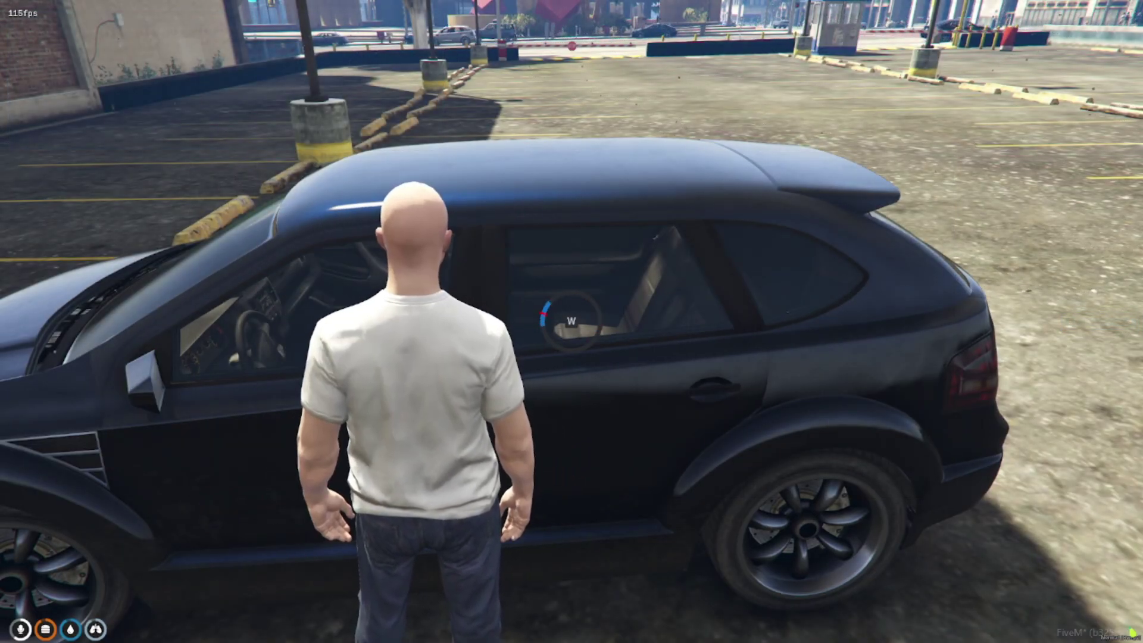
key(f)
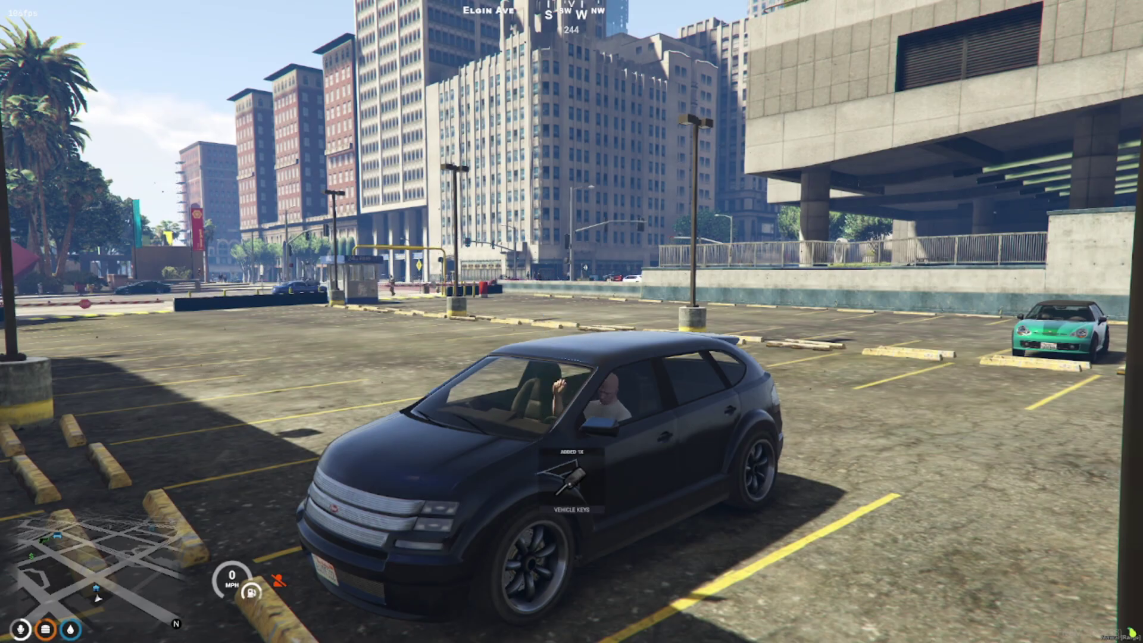
Step: Drive the SUV out of the parking lot, left along San Andreas Ave and right onto Strawberry Ave
key(w)
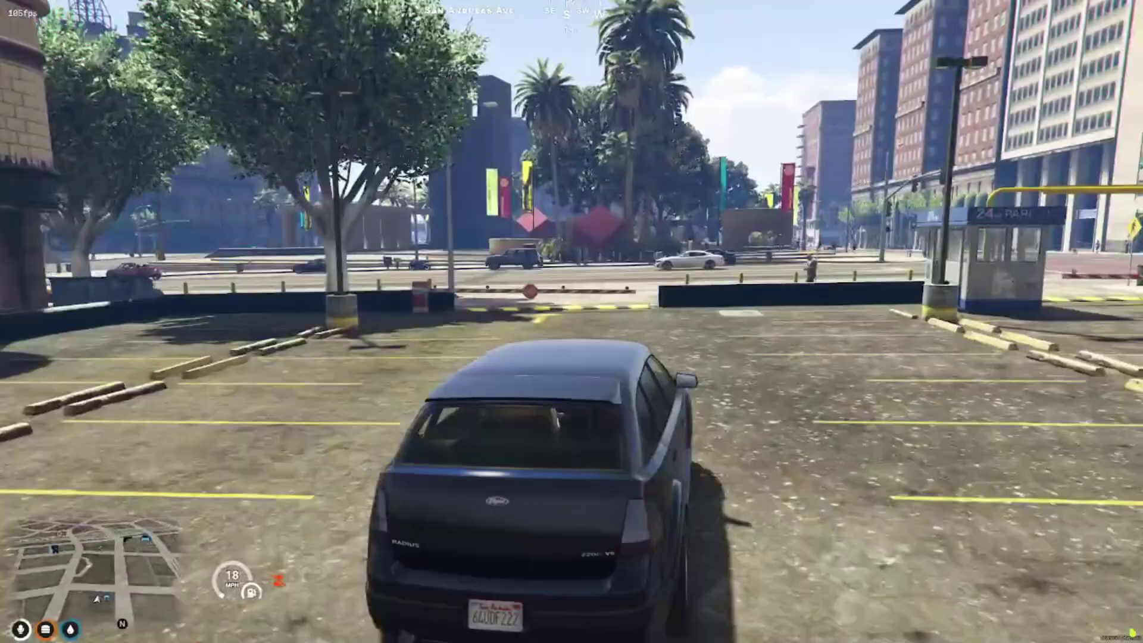
key(w)
key(a)
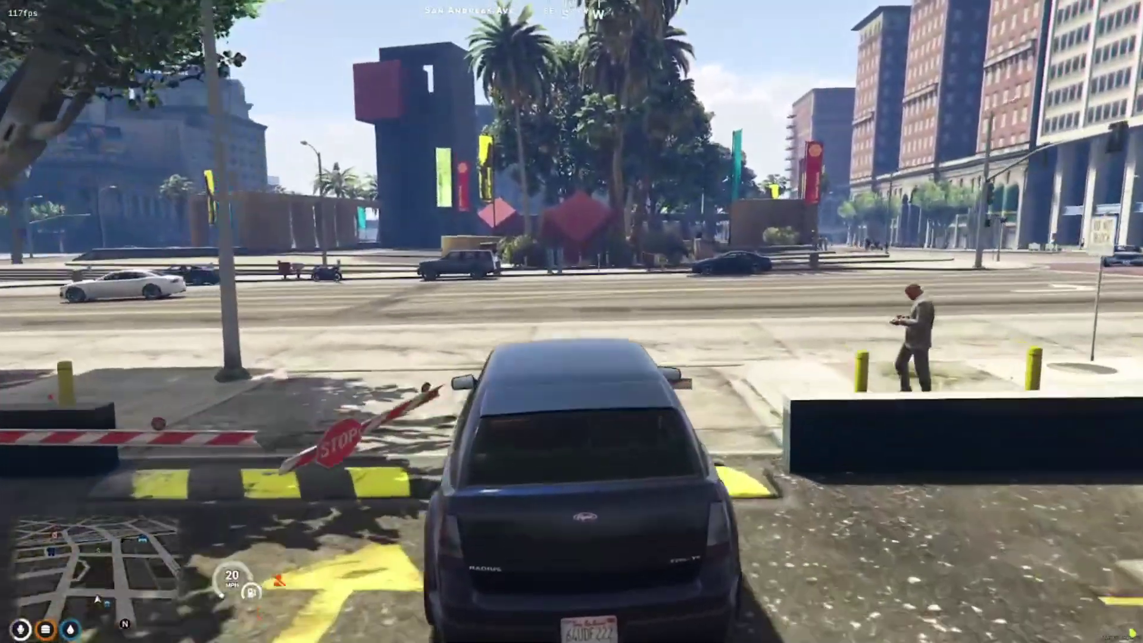
key(w)
key(a)
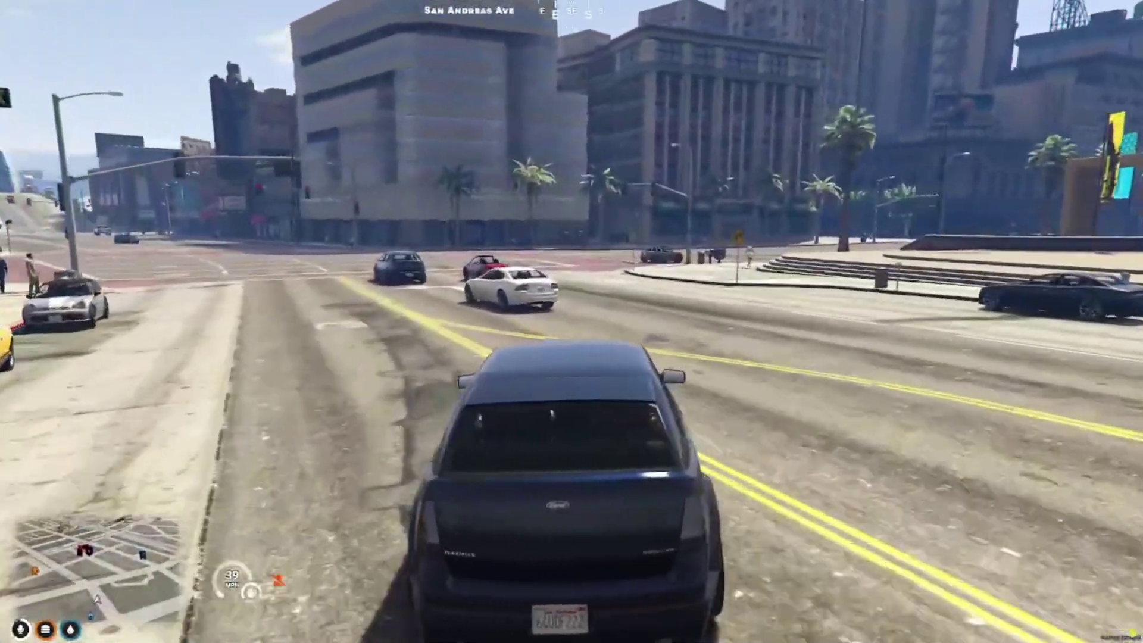
key(w)
key(d)
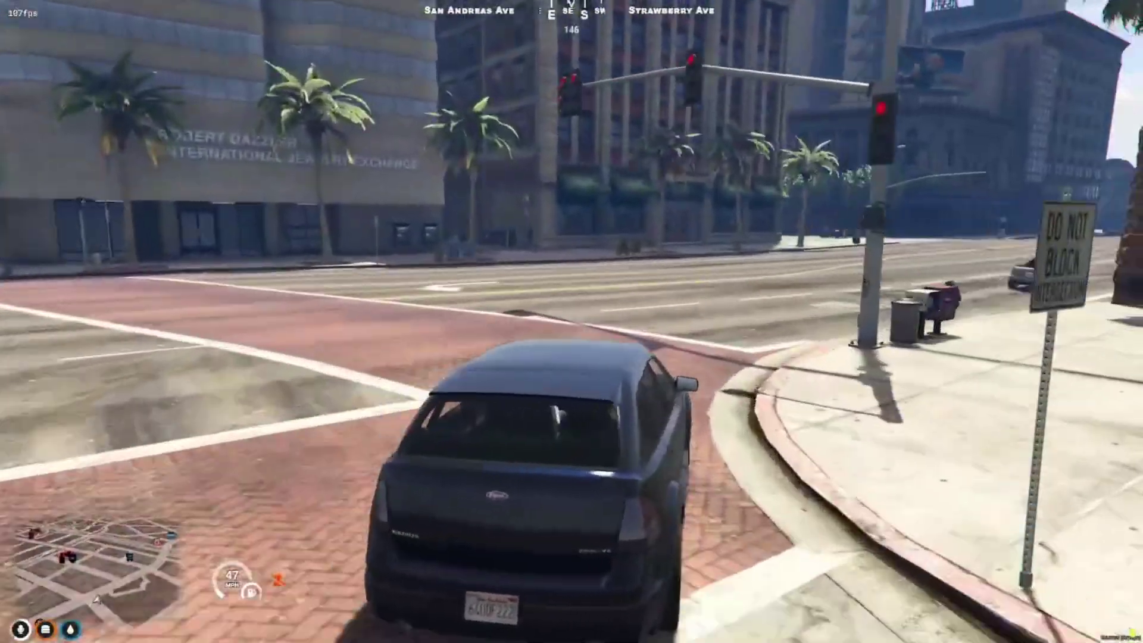
key(w)
key(d)
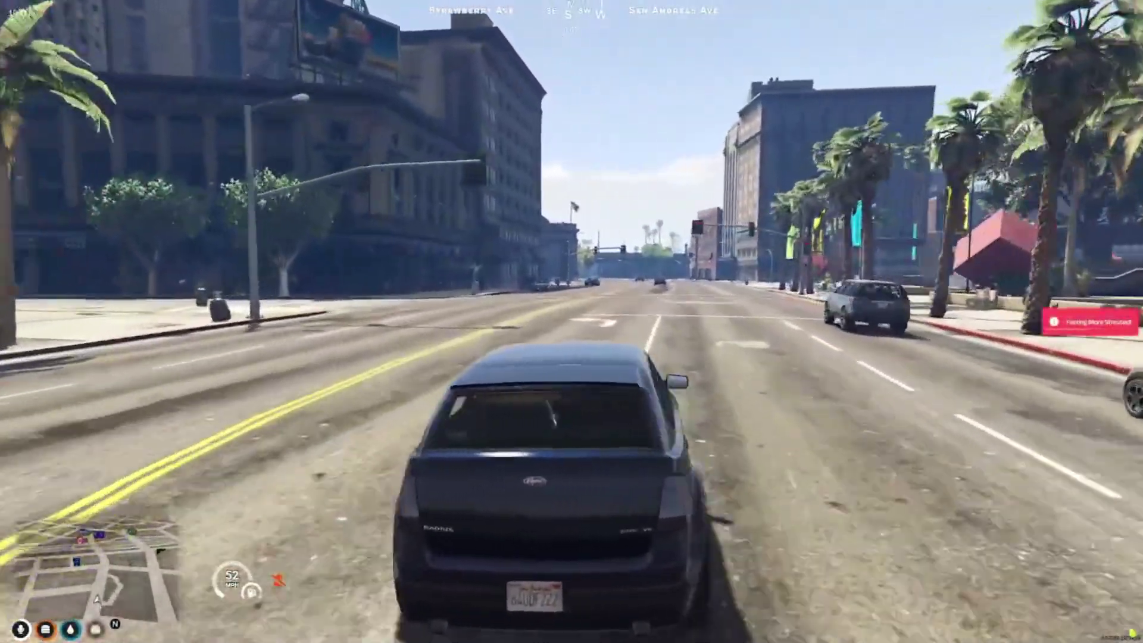
Step: Follow Strawberry Ave south under the Olympic Fwy overpass and slow down at the Carson Ave junction
key(w)
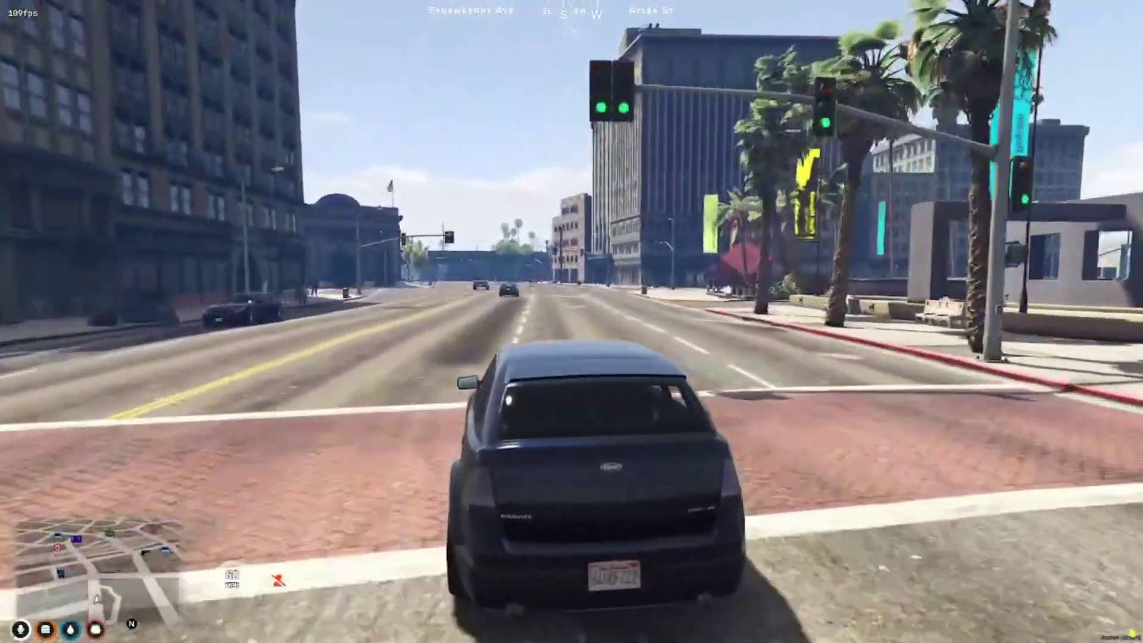
key(w)
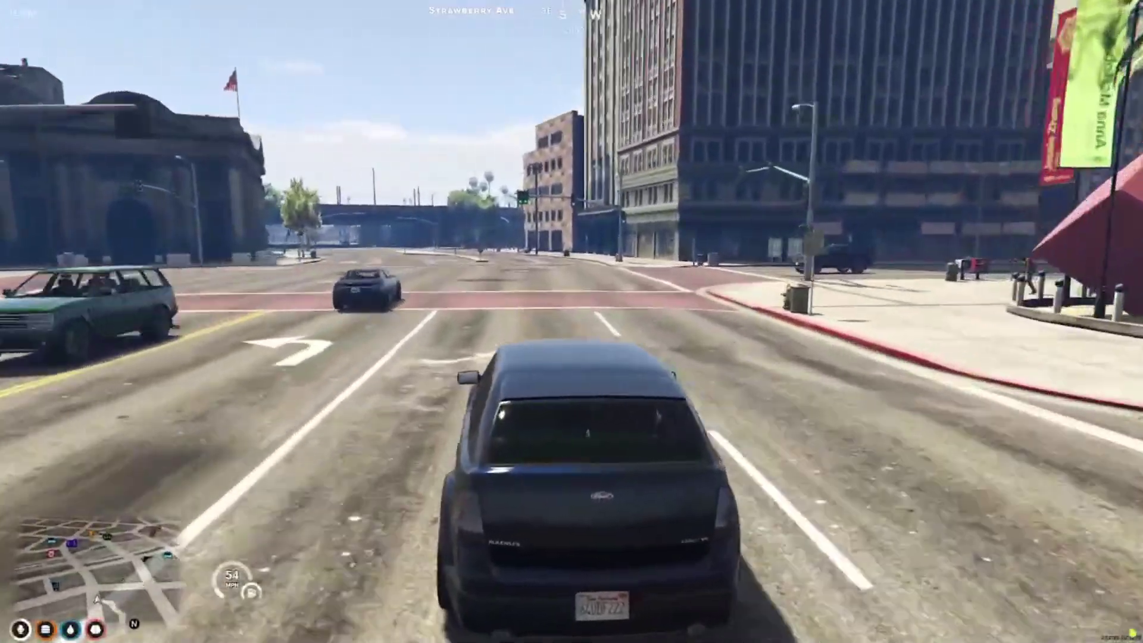
key(a)
key(w)
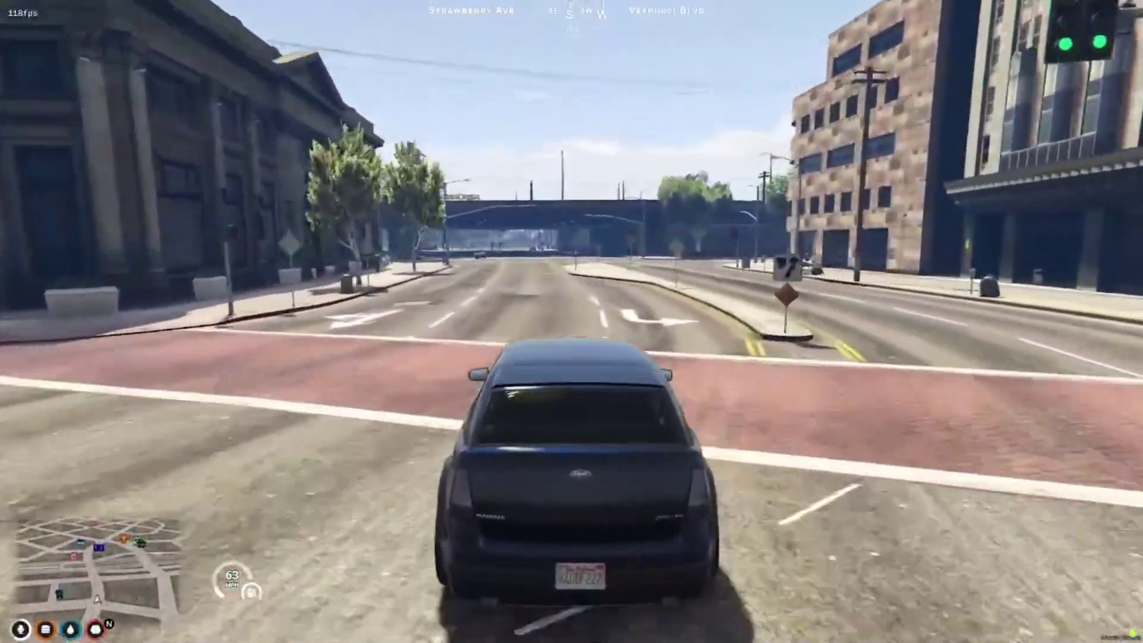
key(w)
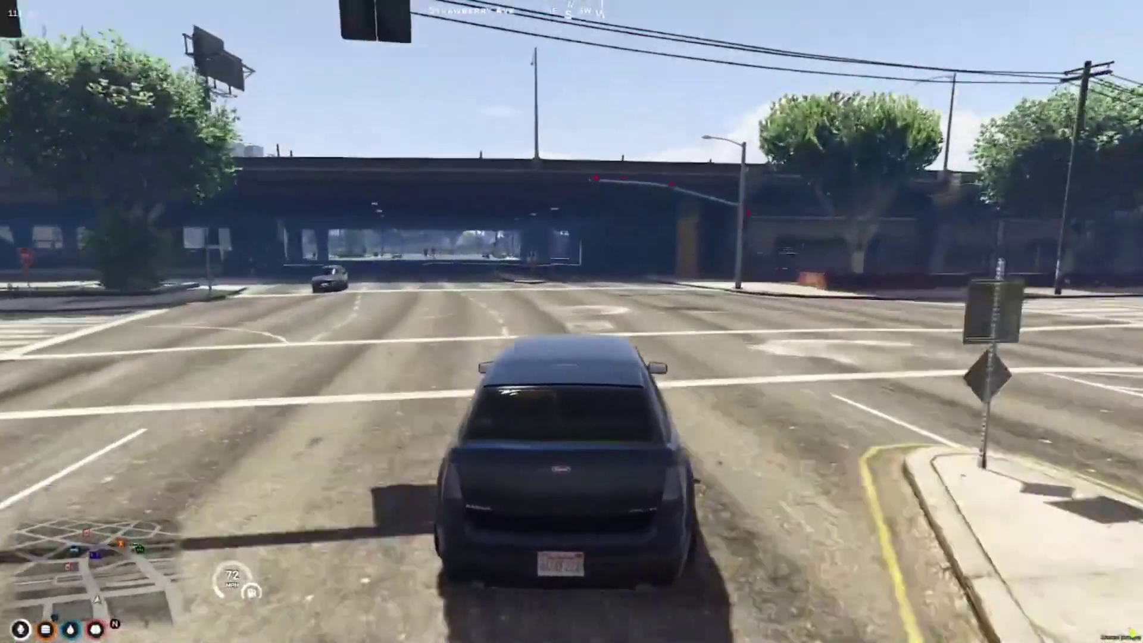
key(w)
key(a)
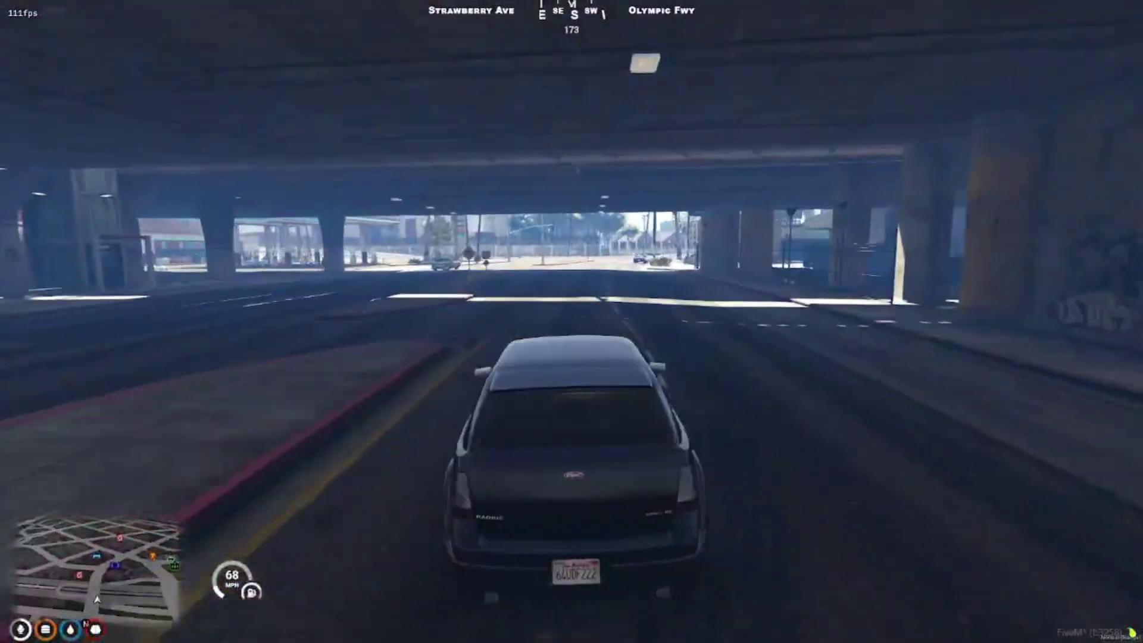
key(w)
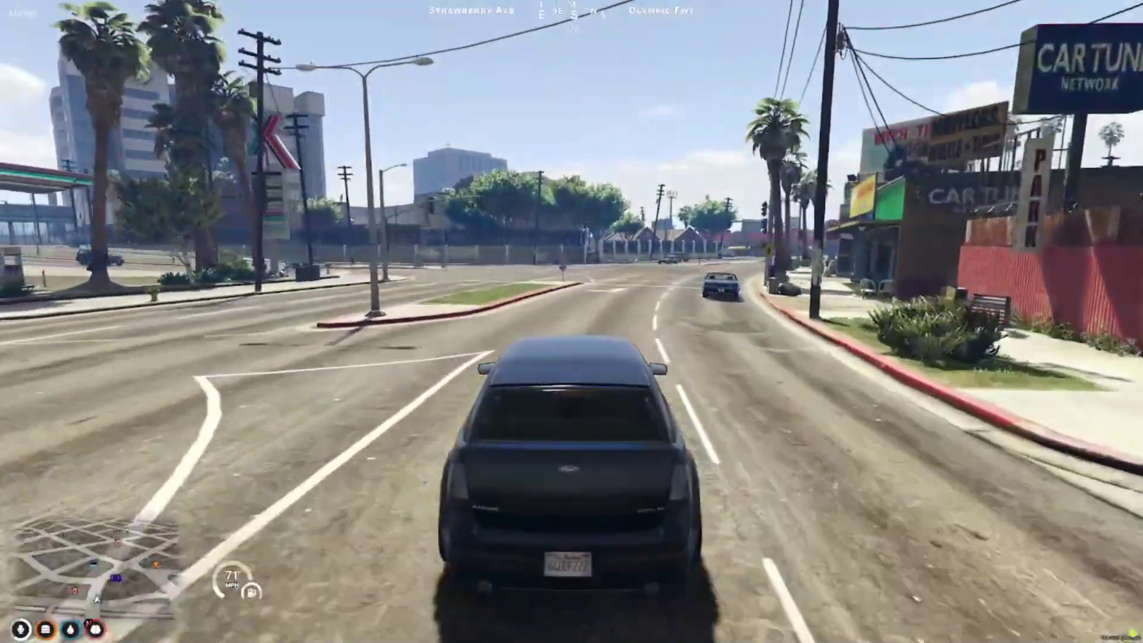
key(w)
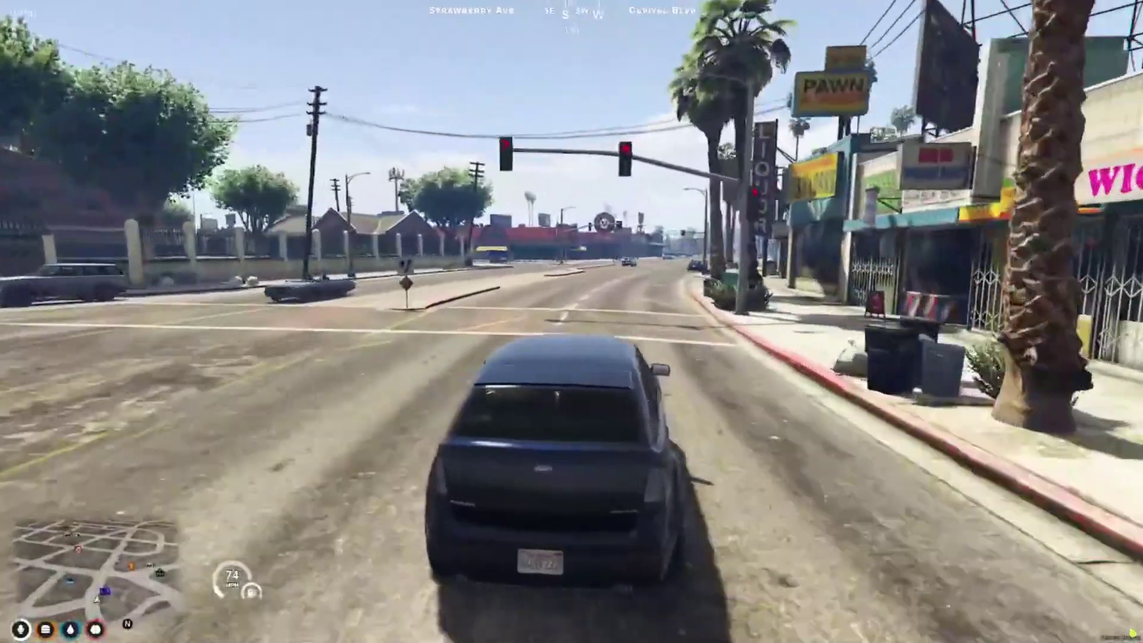
key(w)
key(d)
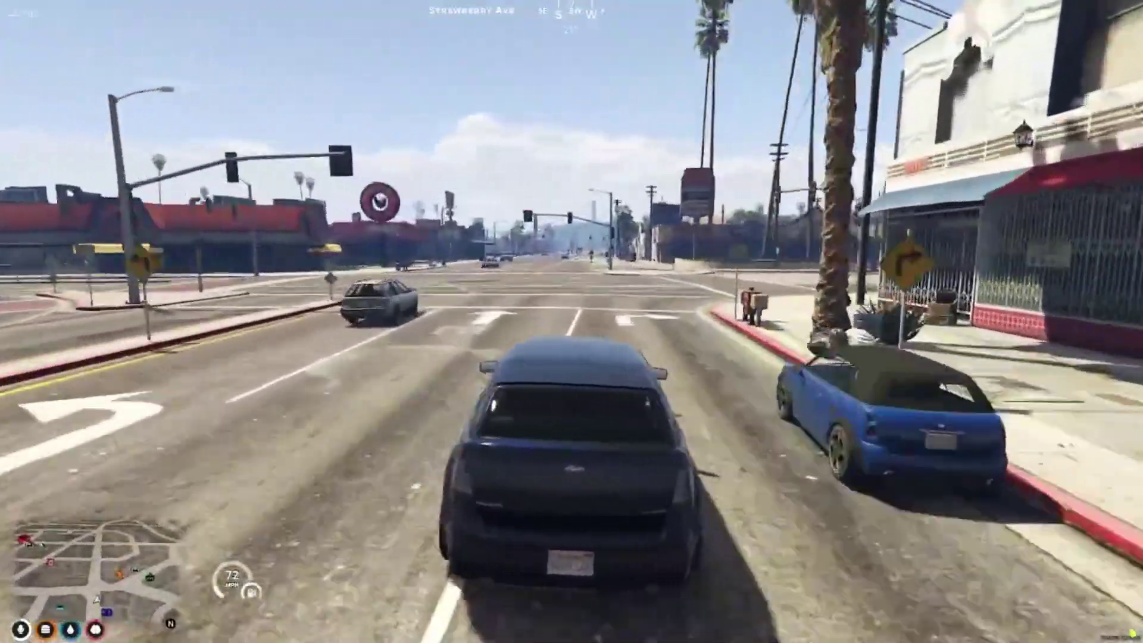
key(s)
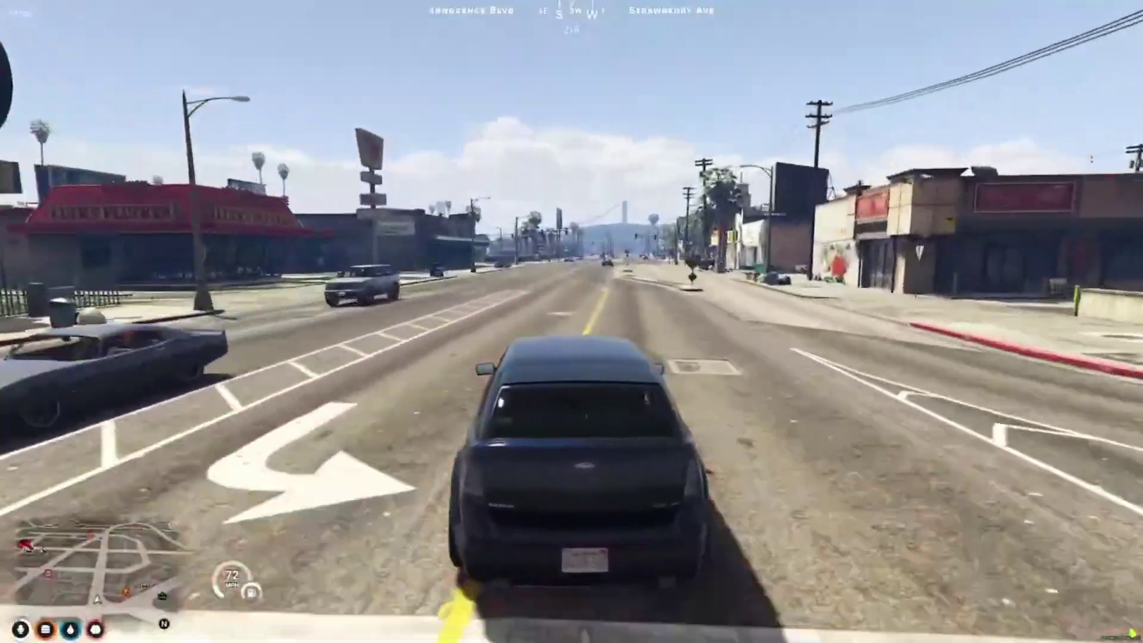
key(w)
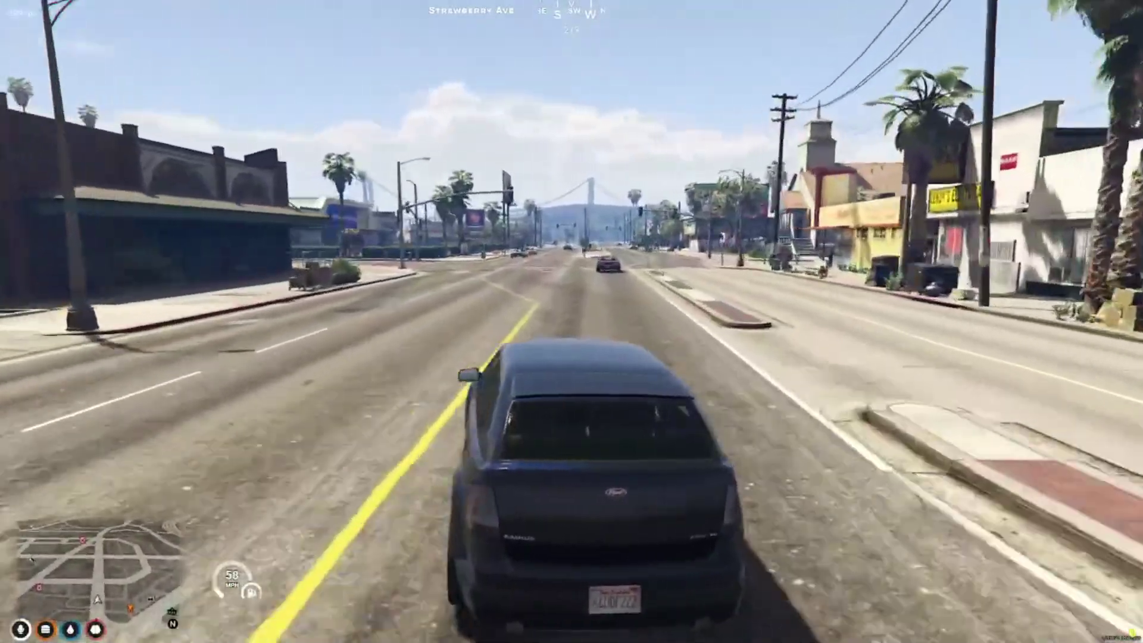
key(w)
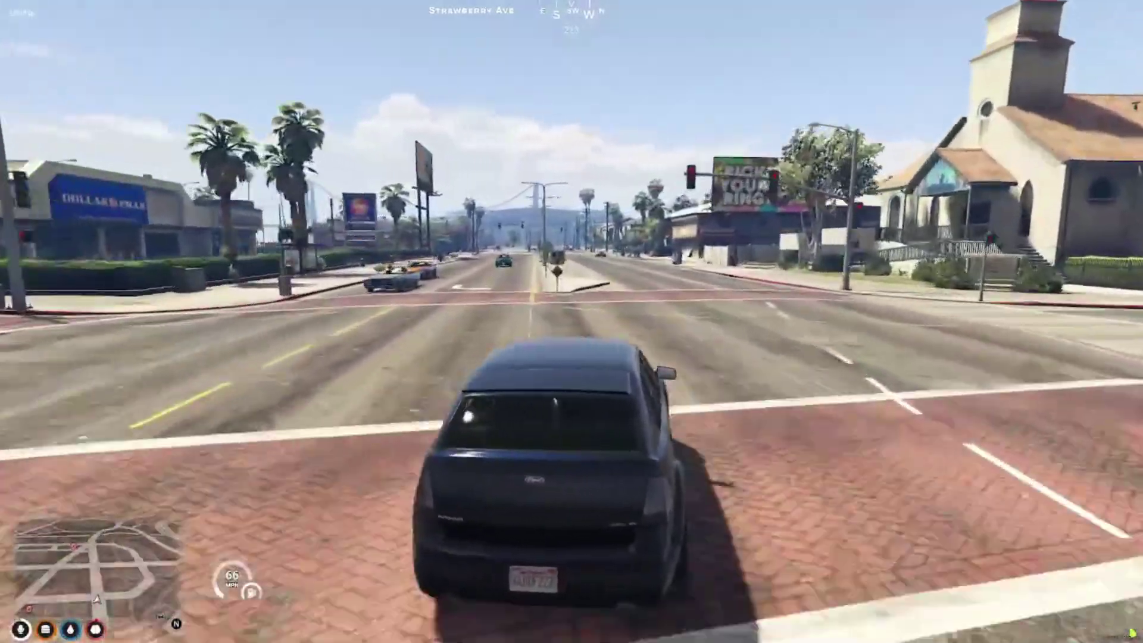
key(s)
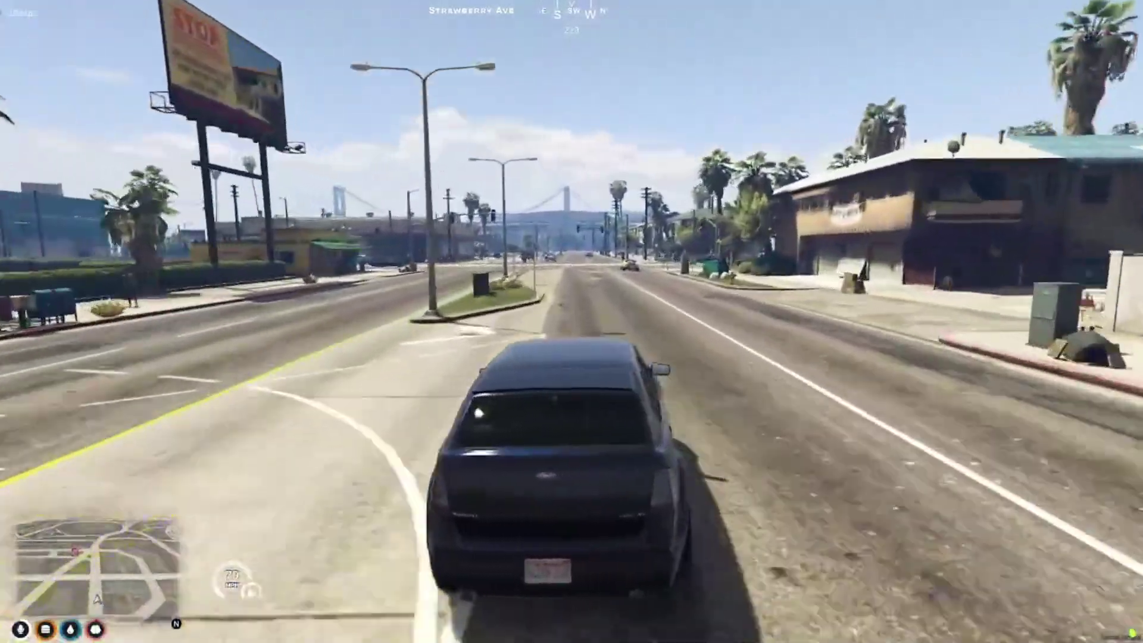
key(s)
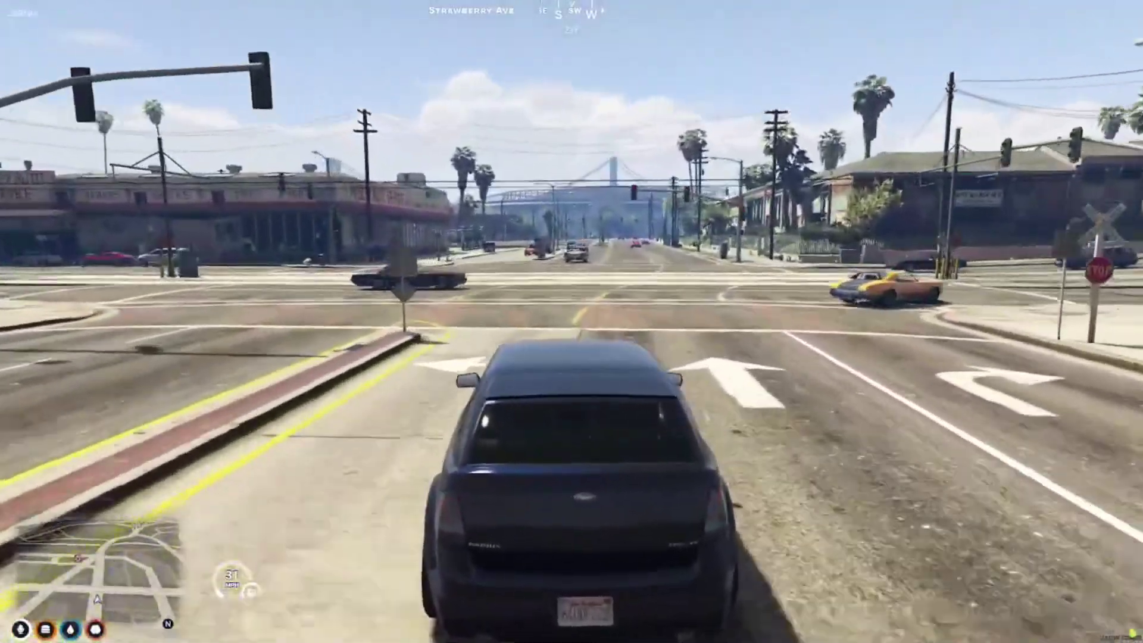
Step: Turn left onto Carson Ave, park in front of the Locksmith shop at Brouge Ave and get out of the SUV
key(a)
key(w)
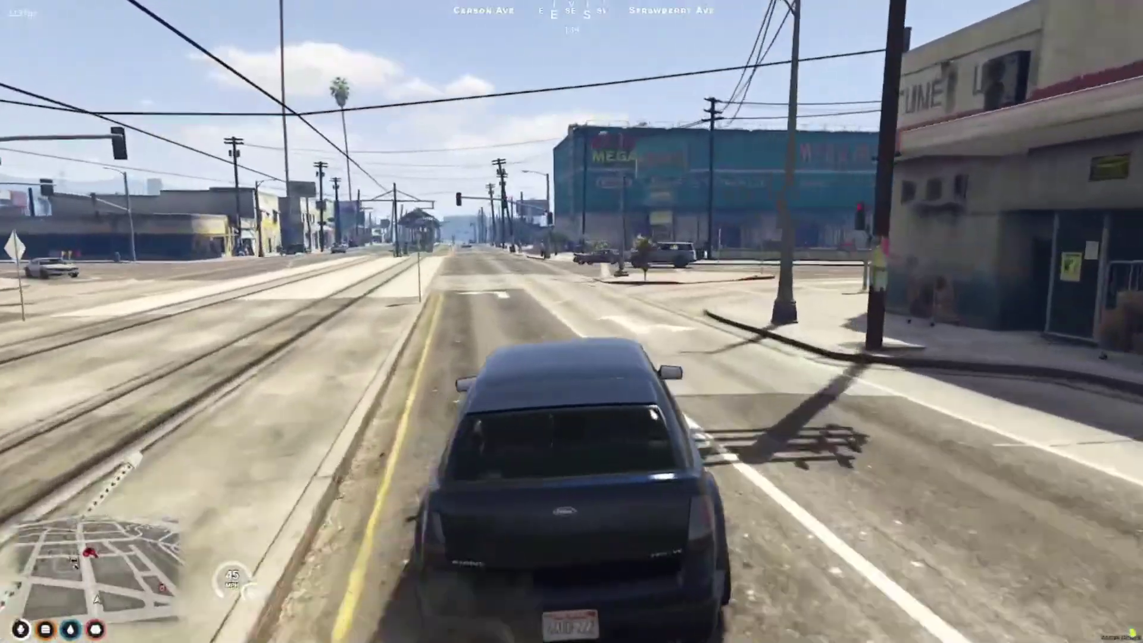
key(w)
key(w)
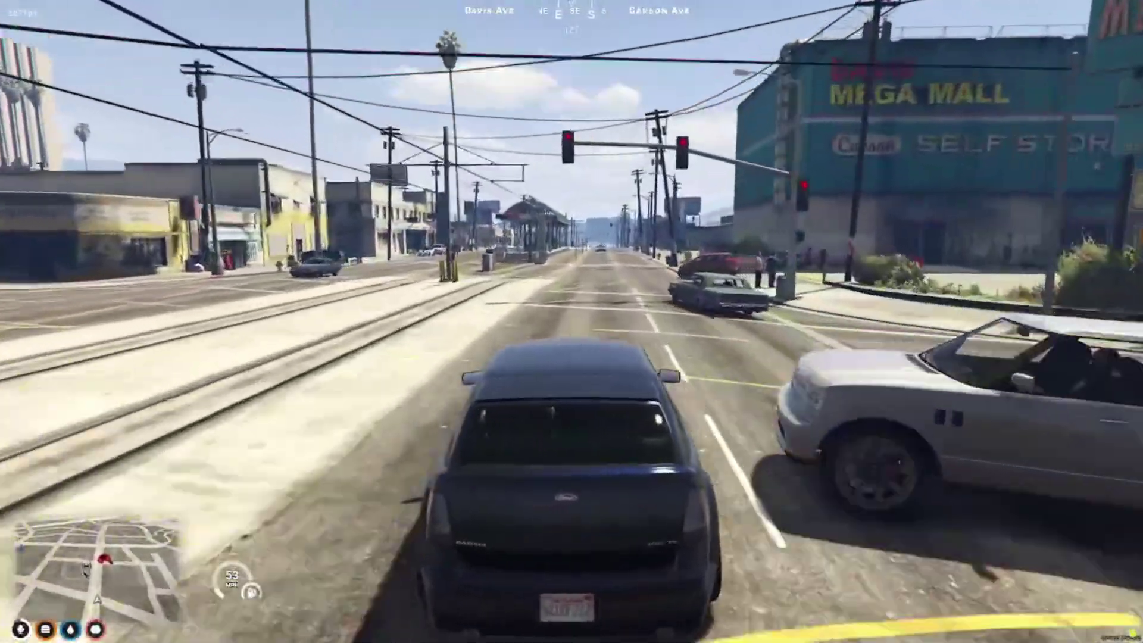
key(w)
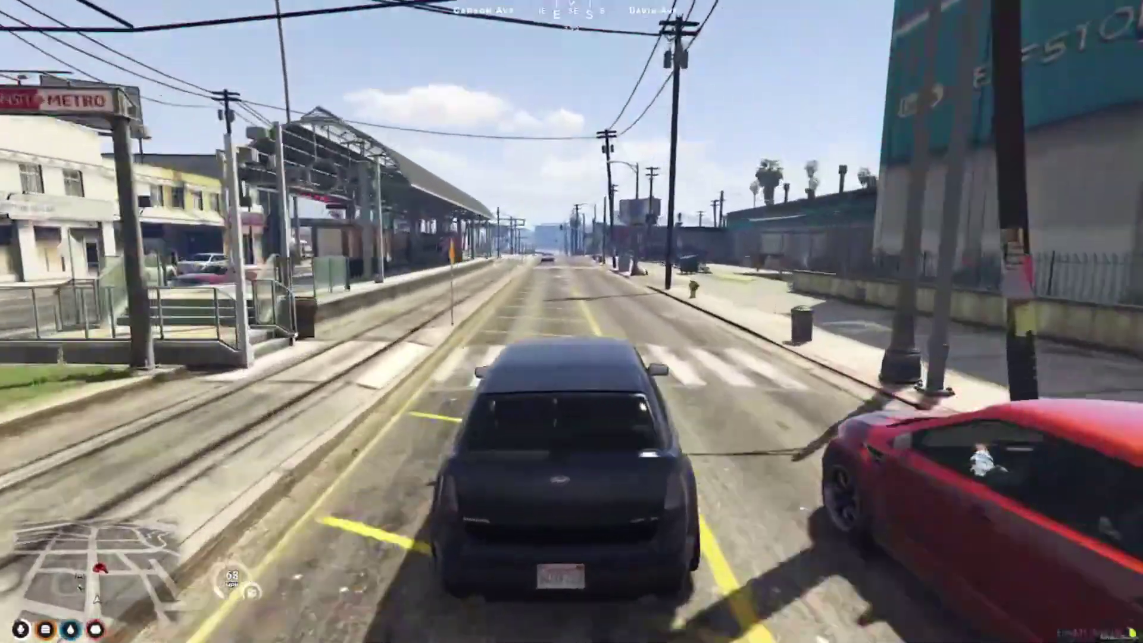
key(s)
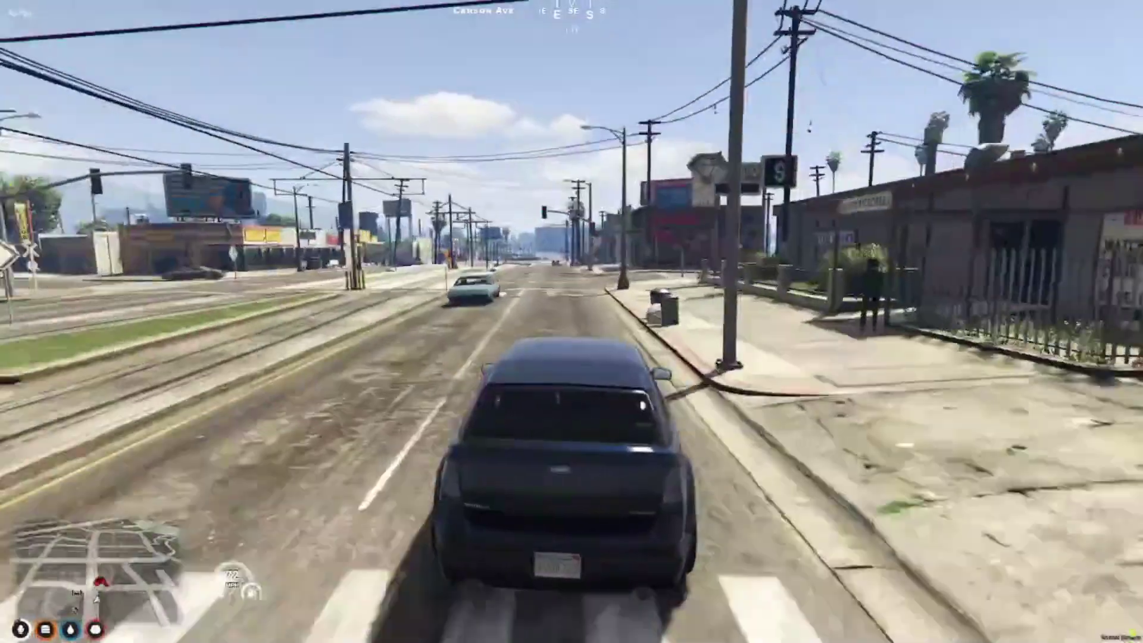
key(d)
key(s)
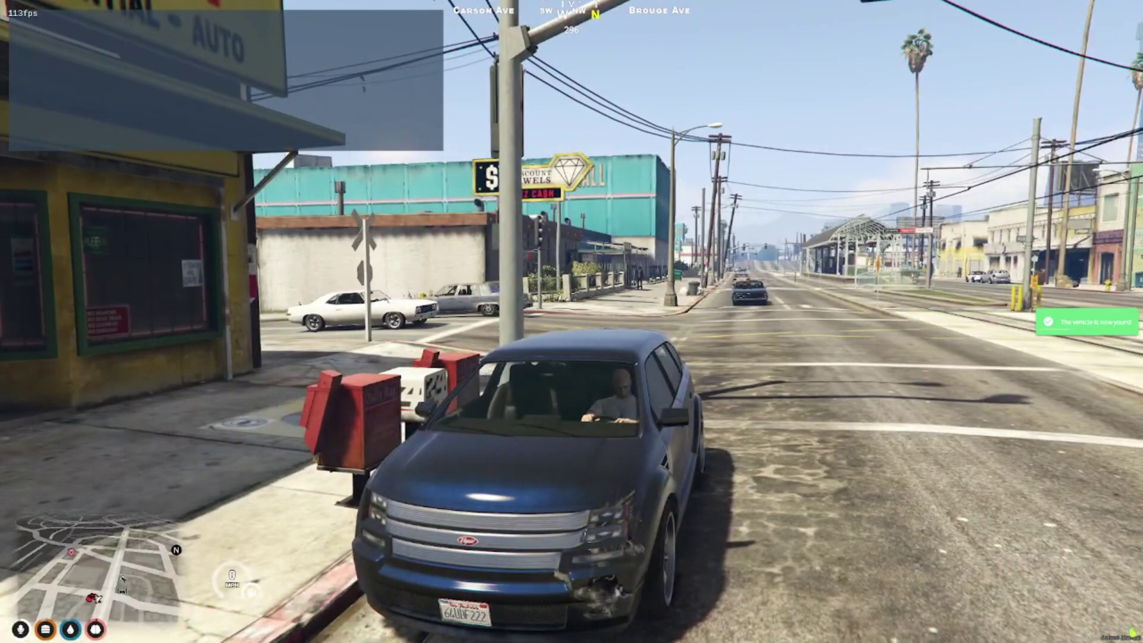
key(f)
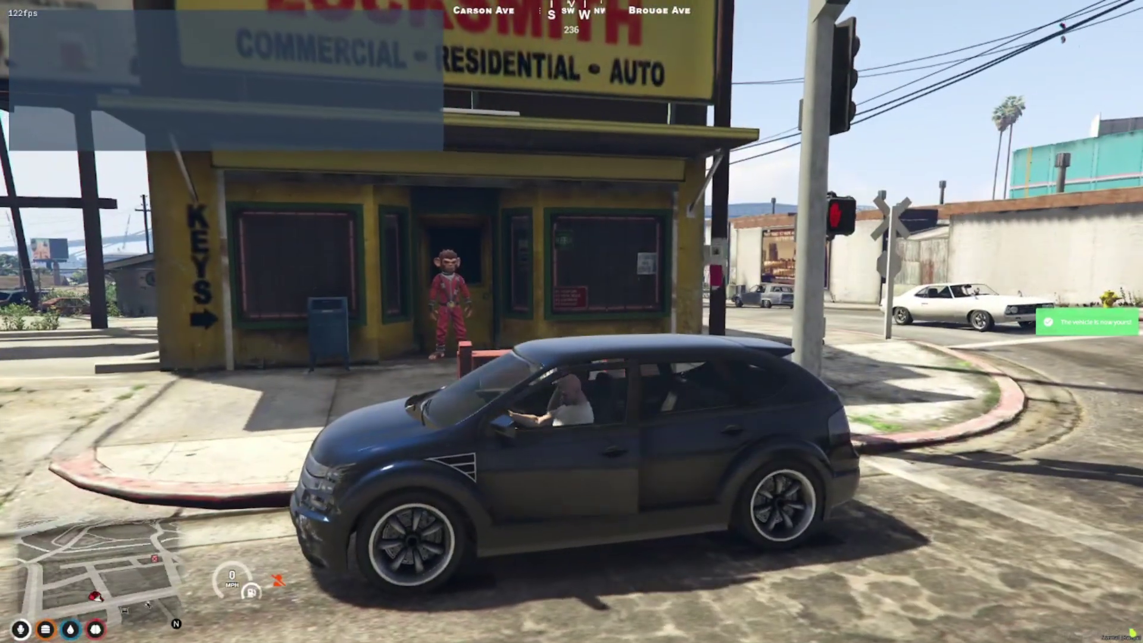
key(w)
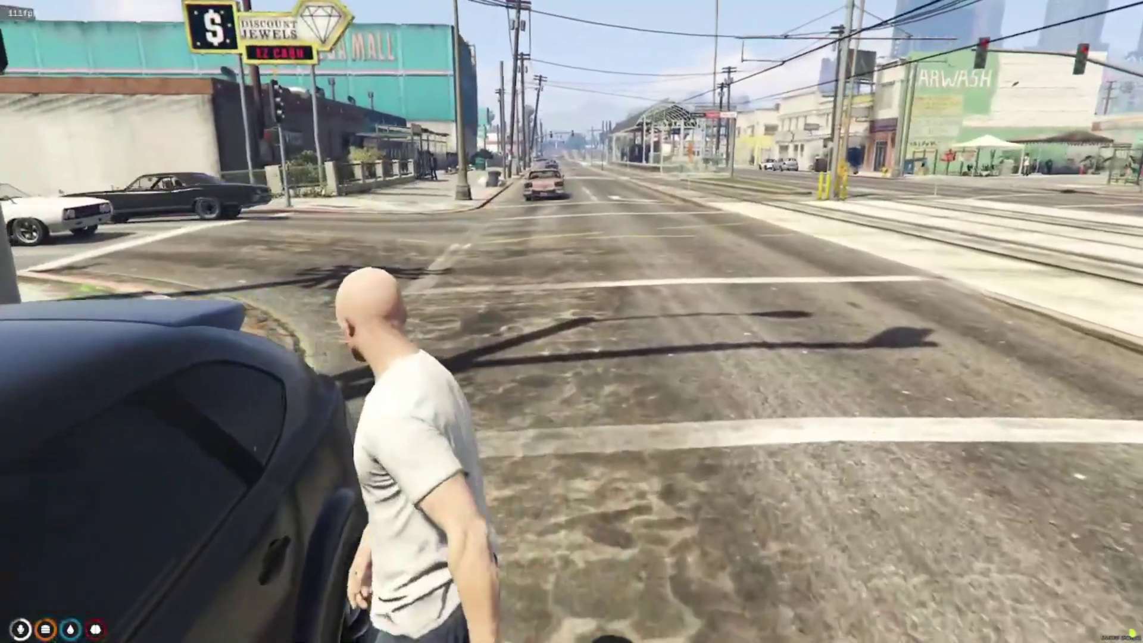
Step: Walk to the Locksmith at the shop door, speak with him and try to buy the Proximity Locks module for the SUV's key fob
key(shift+w)
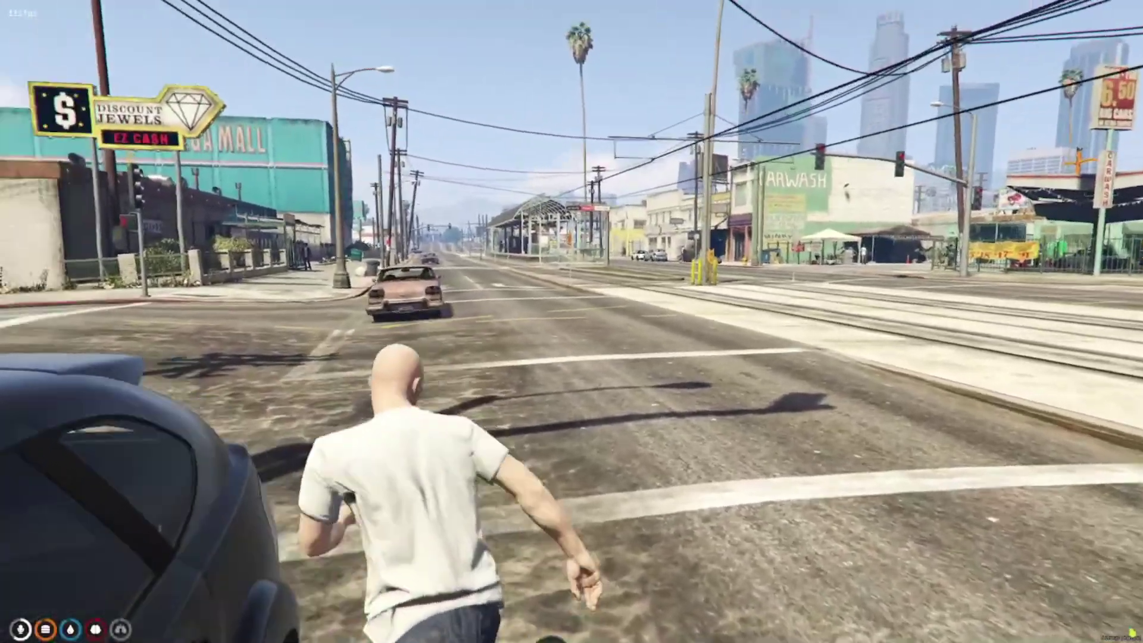
key(w)
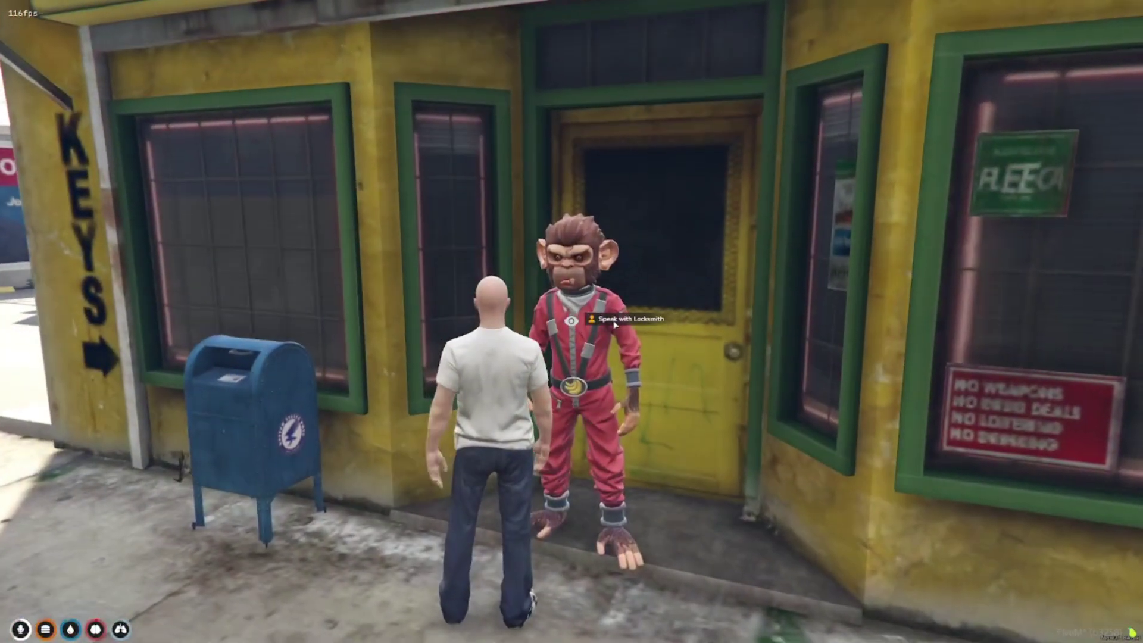
alt+click(614, 320)
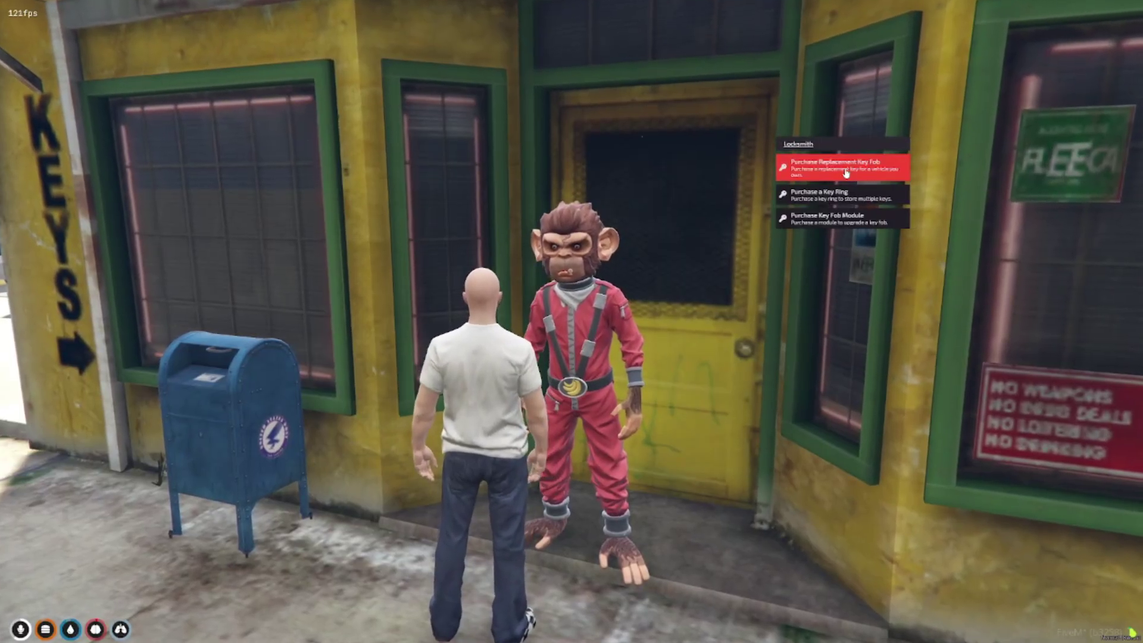
click(850, 222)
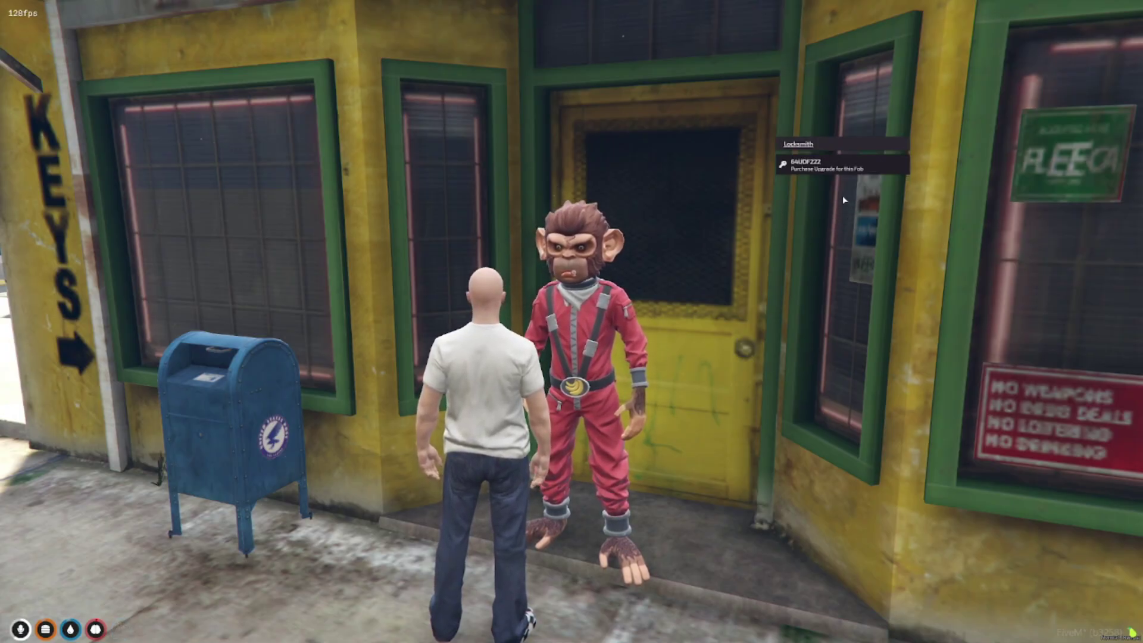
click(836, 169)
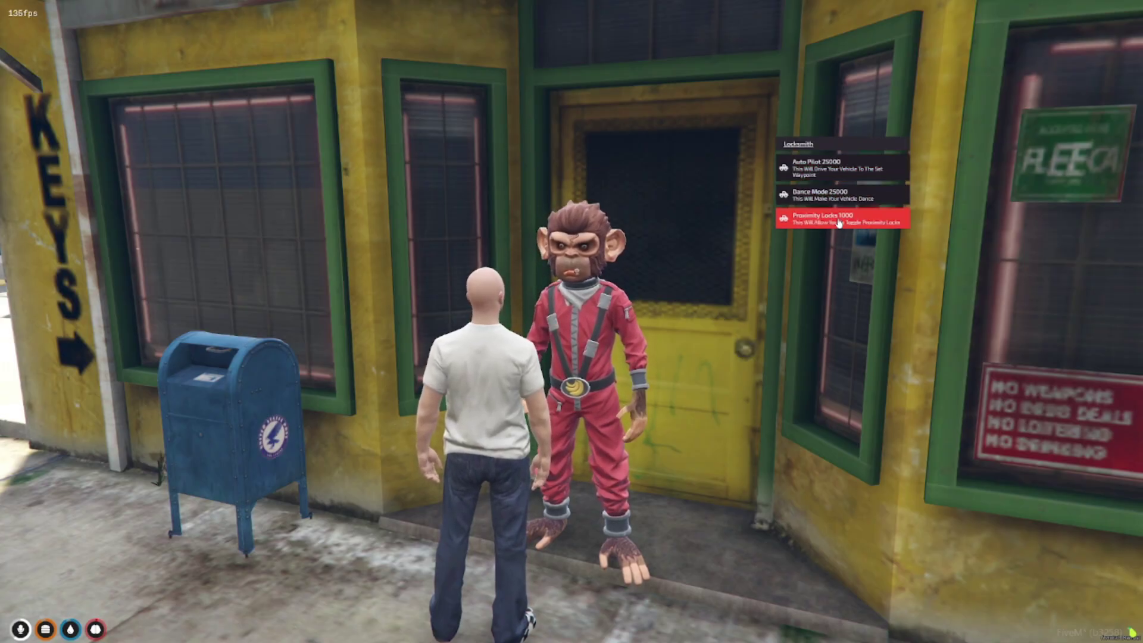
click(873, 216)
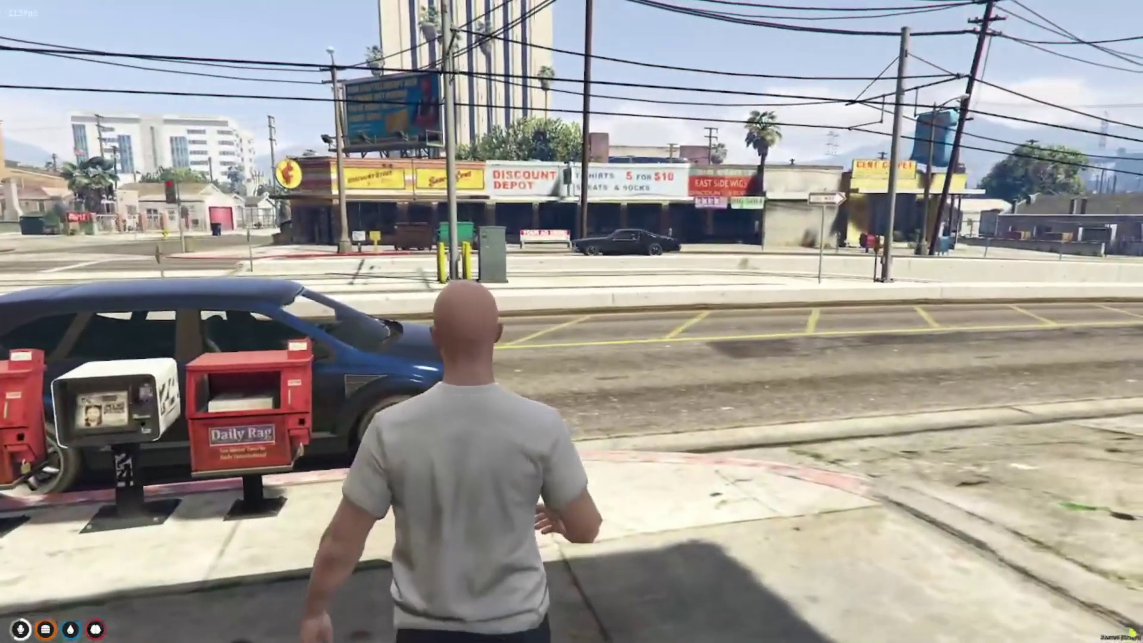
Step: Give player 1 50000000 in cash with the givemoney chat command
text(t/)
text(givemoney 1 ca)
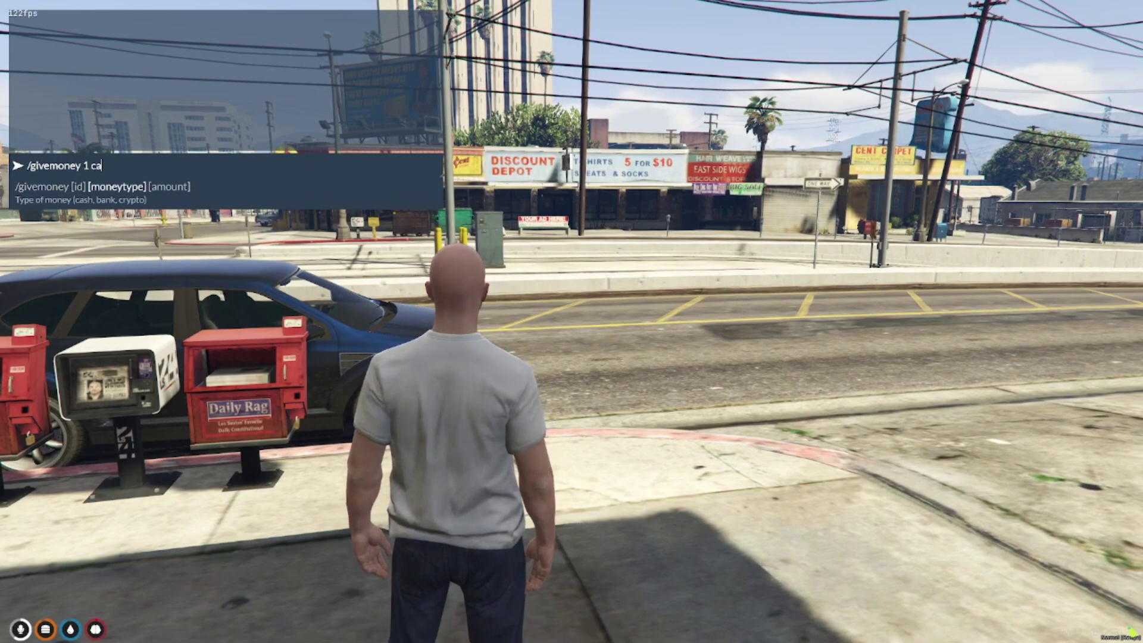
text(sh 5000000)
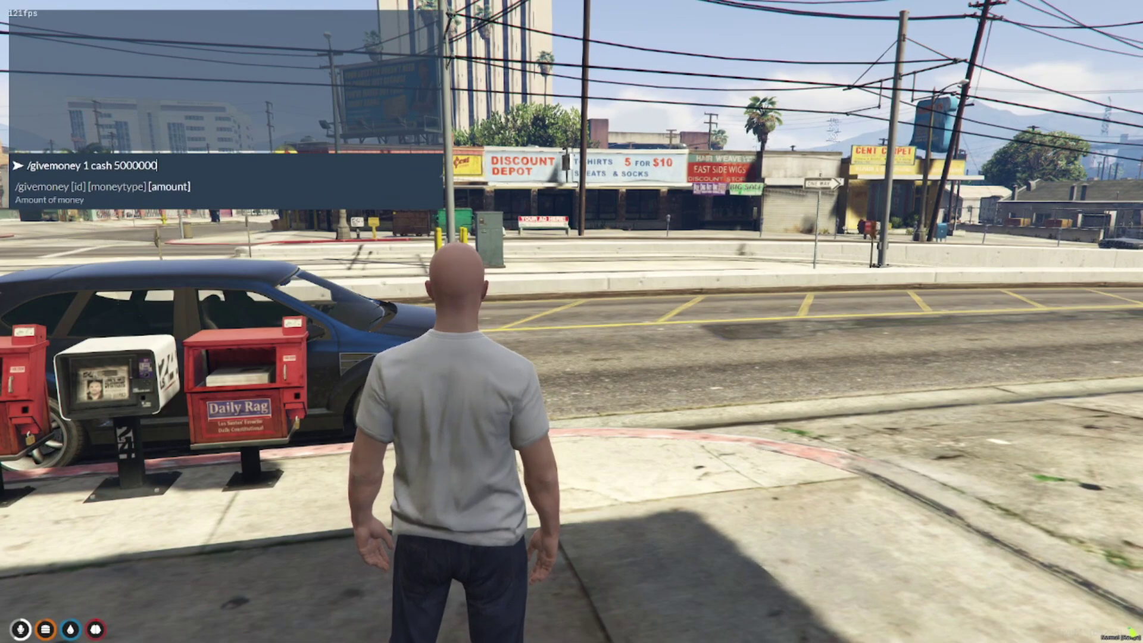
text(0)
key(Return)
Step: Reuse the givemoney command with the money type changed to bank, giving player 1 50000000
key(t)
key(Up)
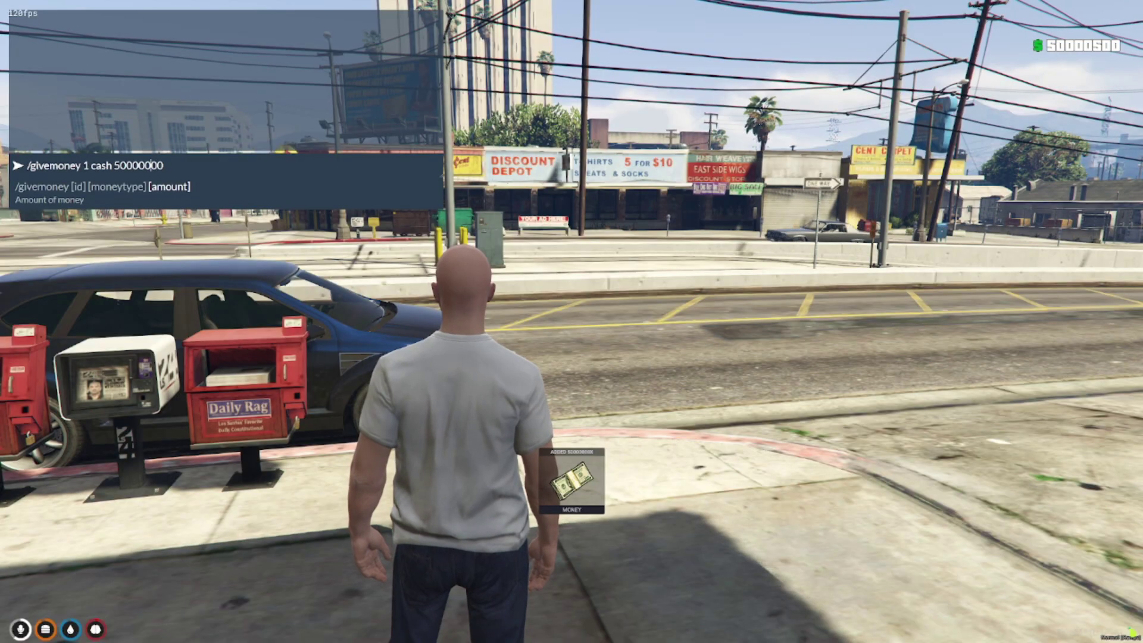
key(Left)
key(Left)
key(Left)
key(Left)
key(Left)
key(Left)
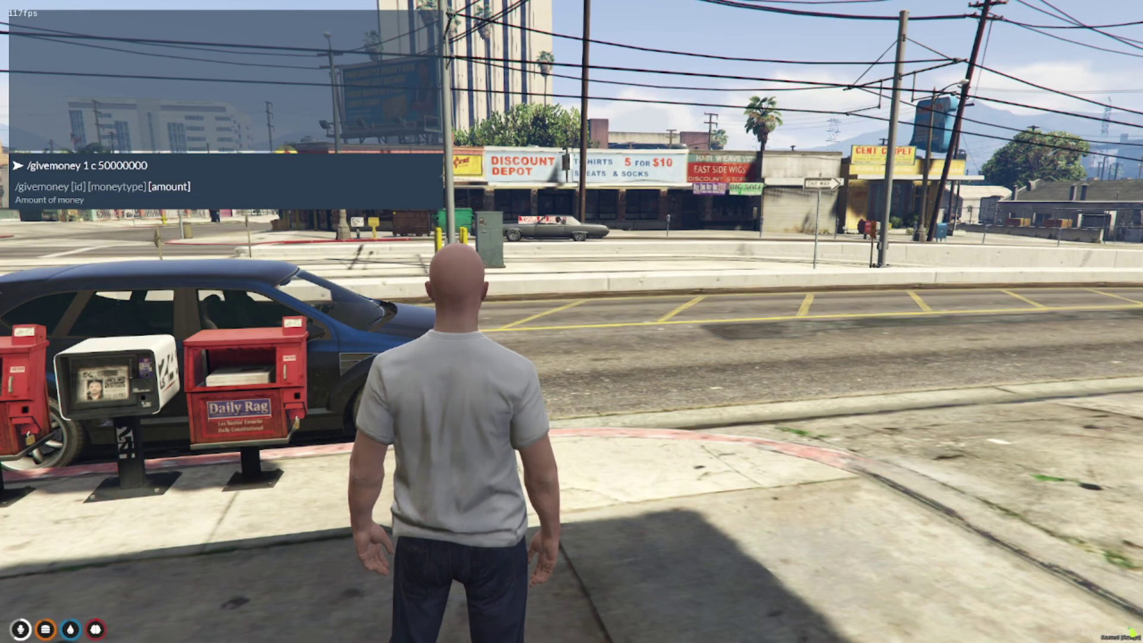
key(BackSpace)
text(ba)
text(nk)
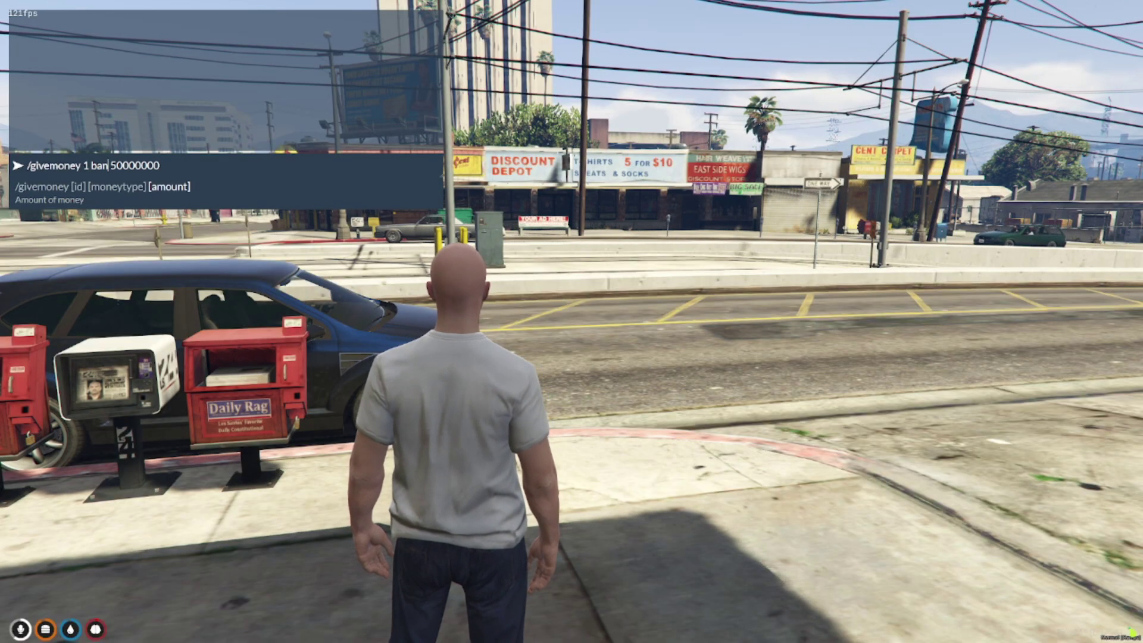
key(Return)
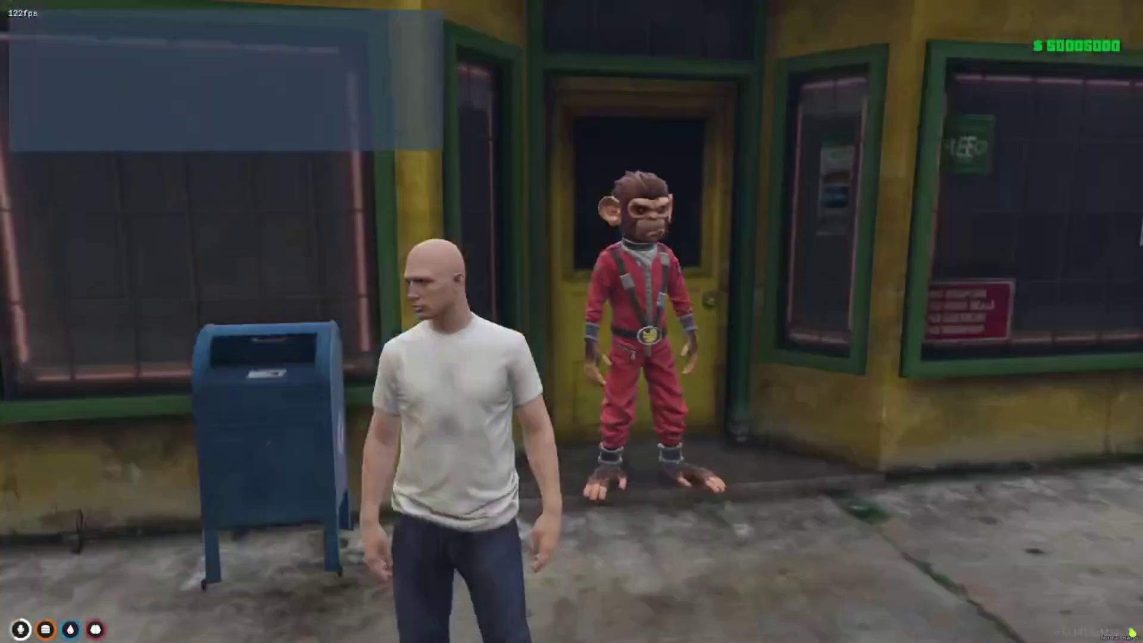
Step: Speak with the Locksmith again and buy the Auto Pilot key fob module for the SUV's fob, paying $25000 with card
key(w)
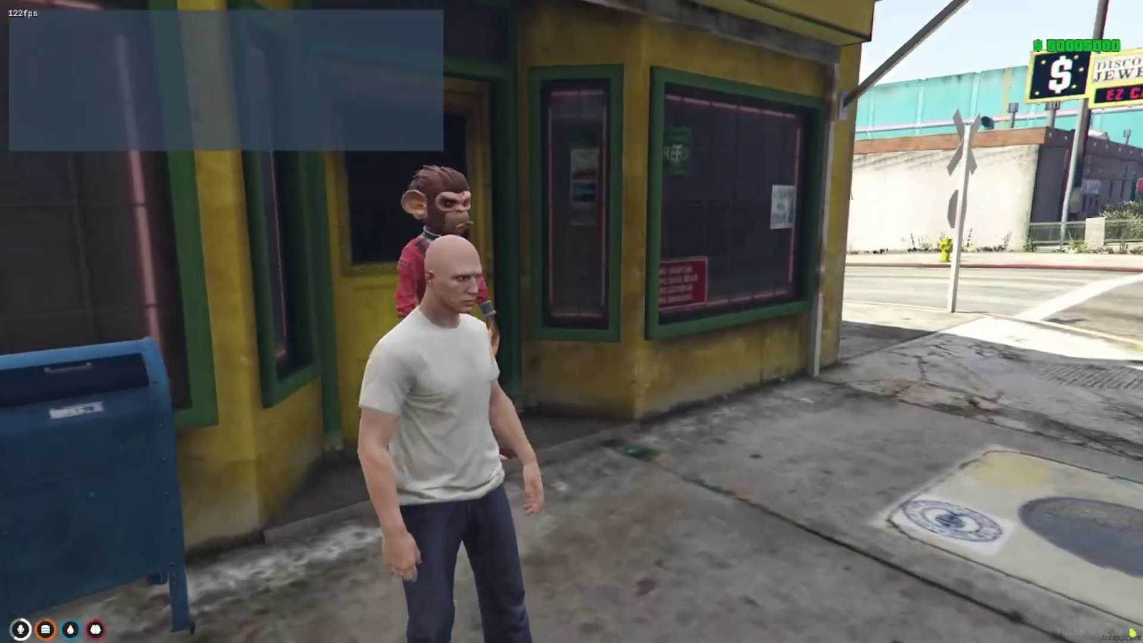
key(alt)
click(615, 320)
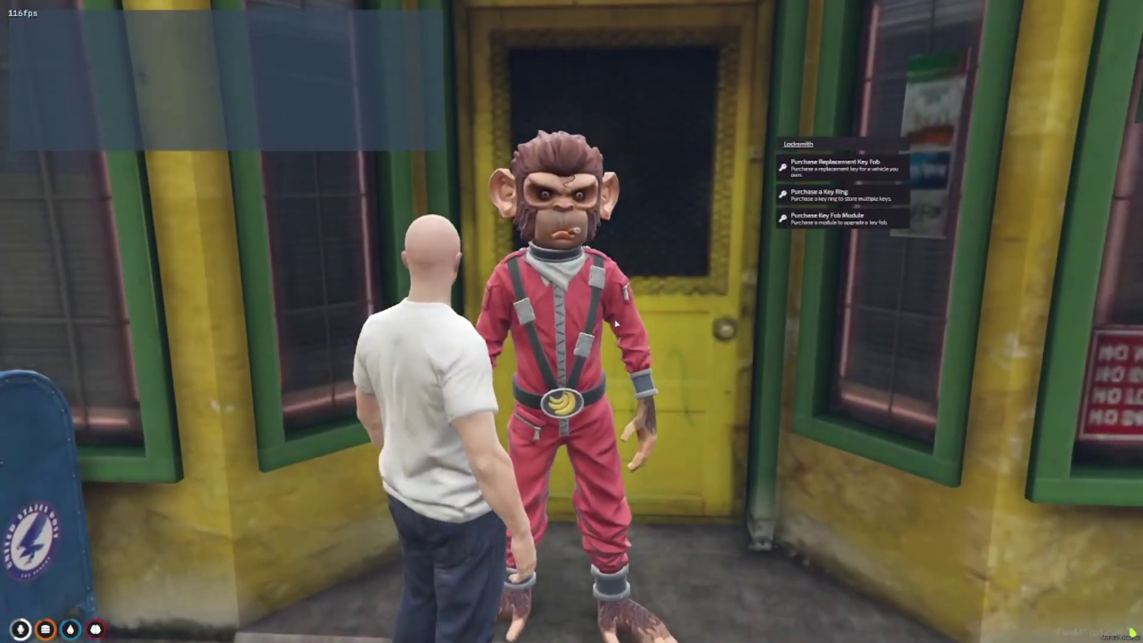
click(810, 216)
click(805, 169)
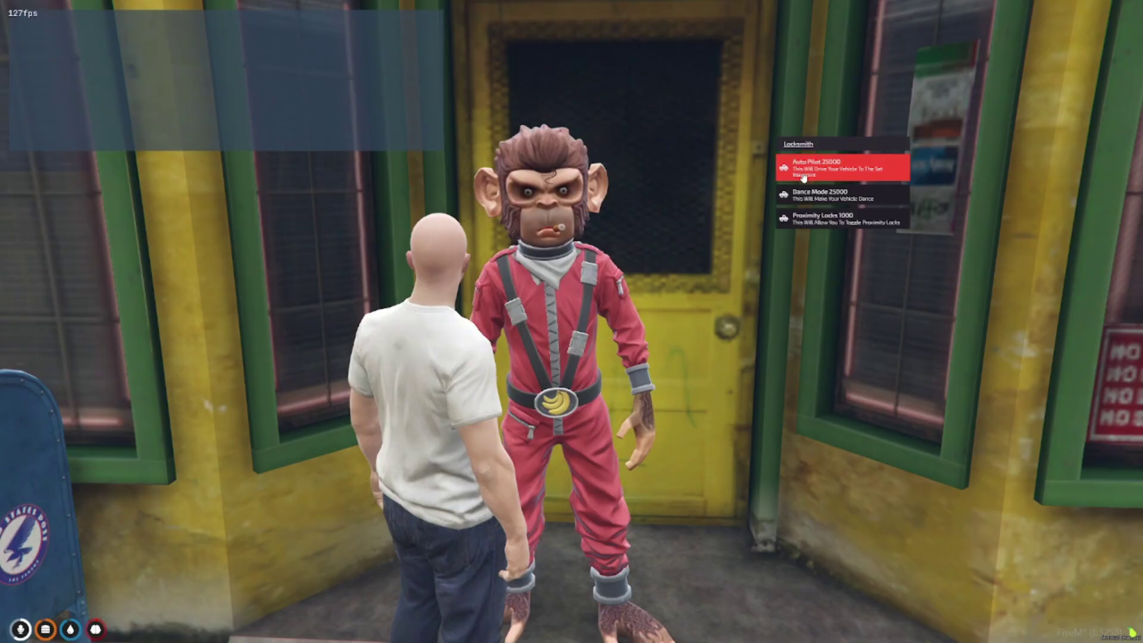
click(837, 175)
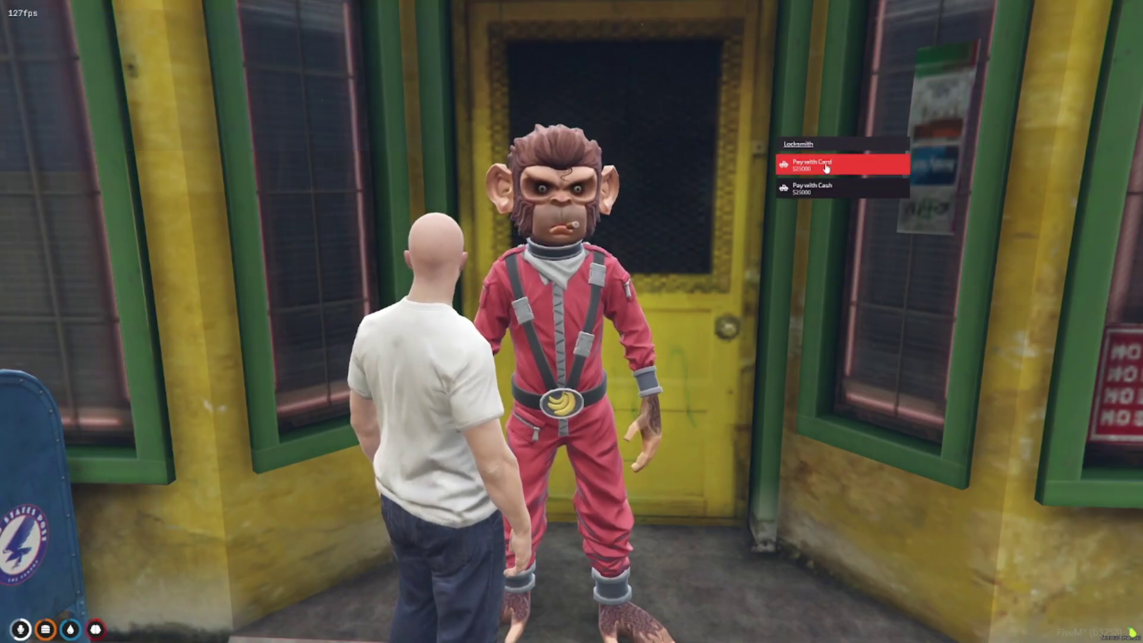
click(837, 168)
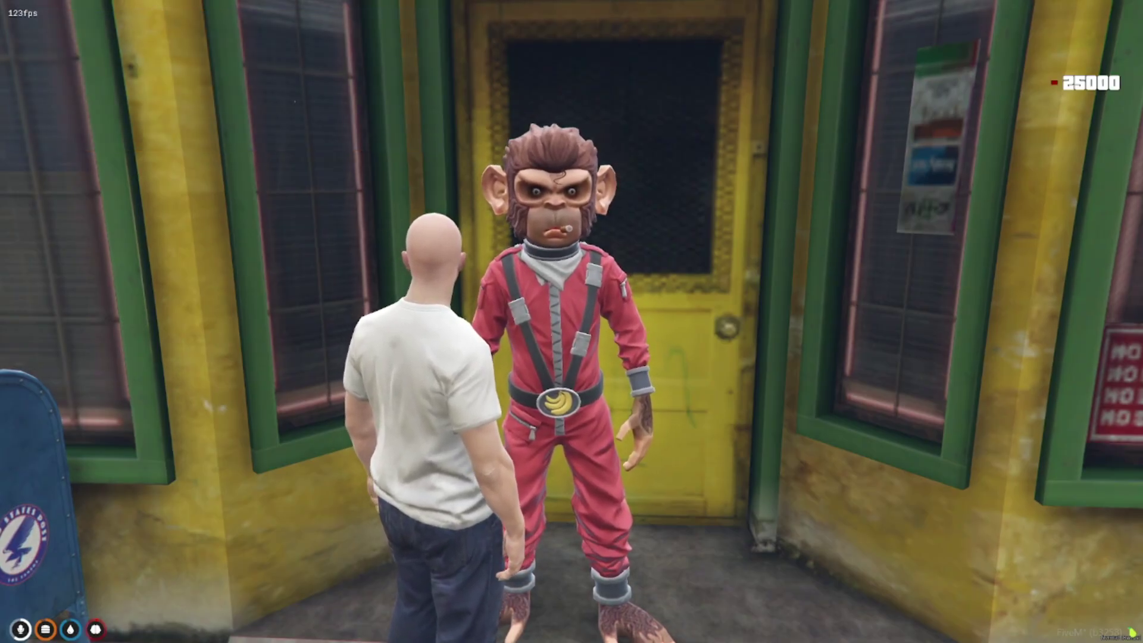
Step: Buy the Dance Mode module for the same key fob from the Locksmith, paying $25000 with cash
click(596, 320)
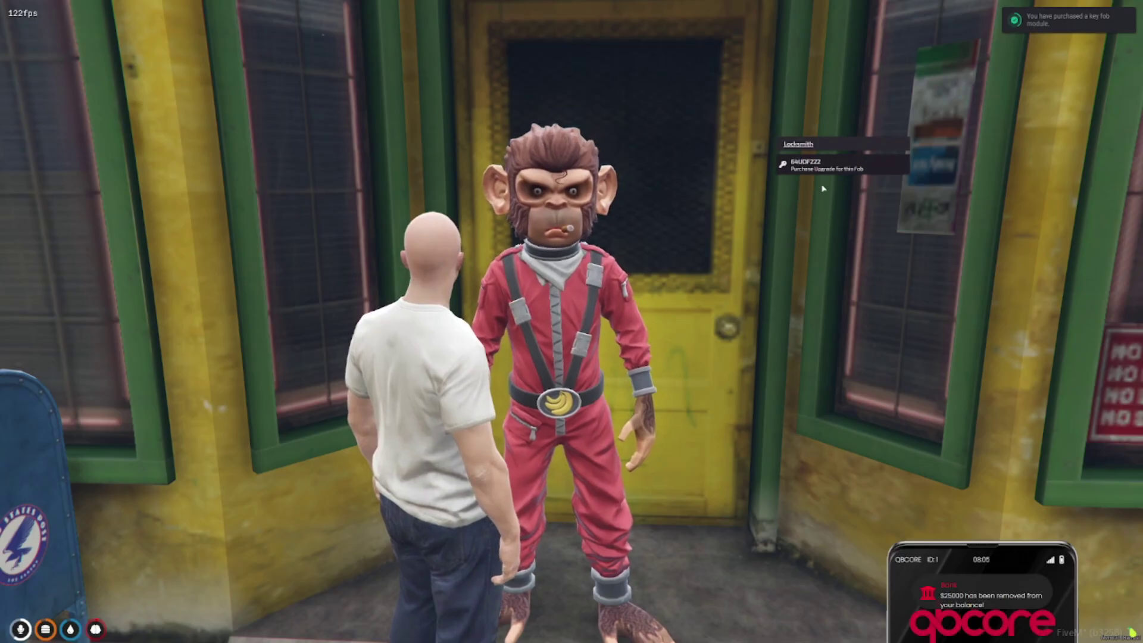
click(825, 171)
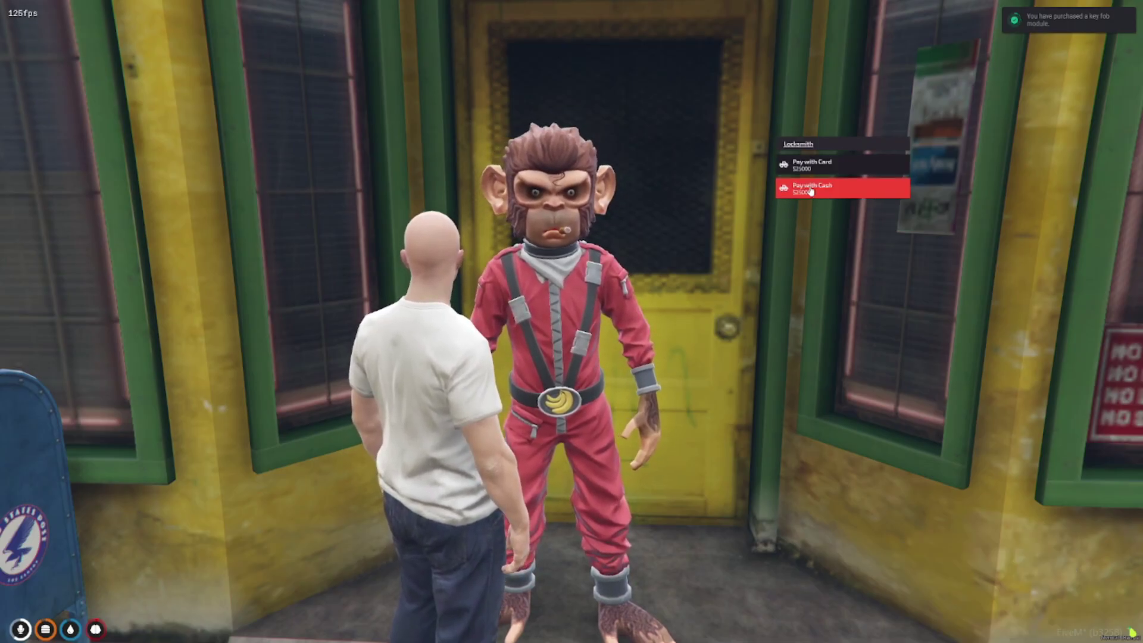
click(811, 189)
Step: Buy the Proximity Locks module for the same key fob from the Locksmith, paying $1000 with card
click(609, 325)
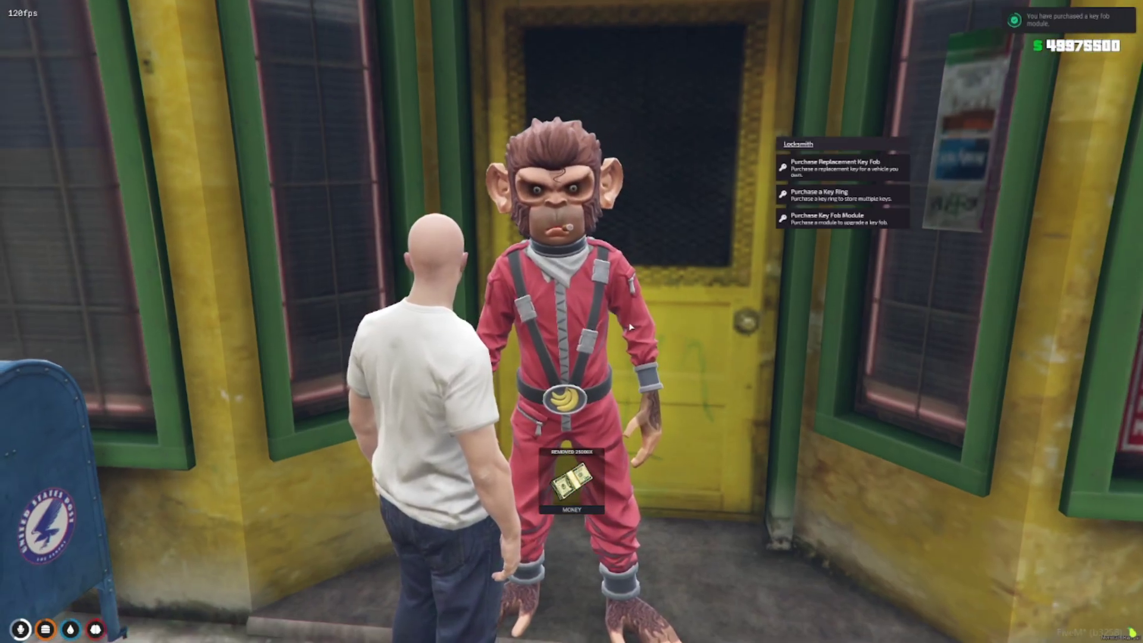
key(Escape)
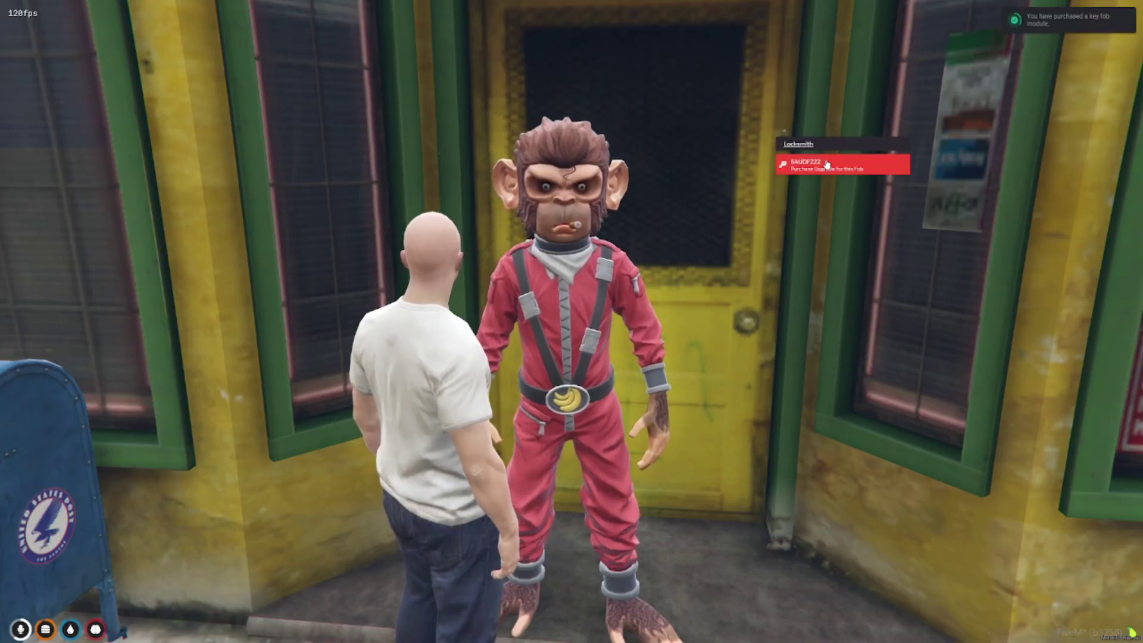
click(826, 164)
click(820, 215)
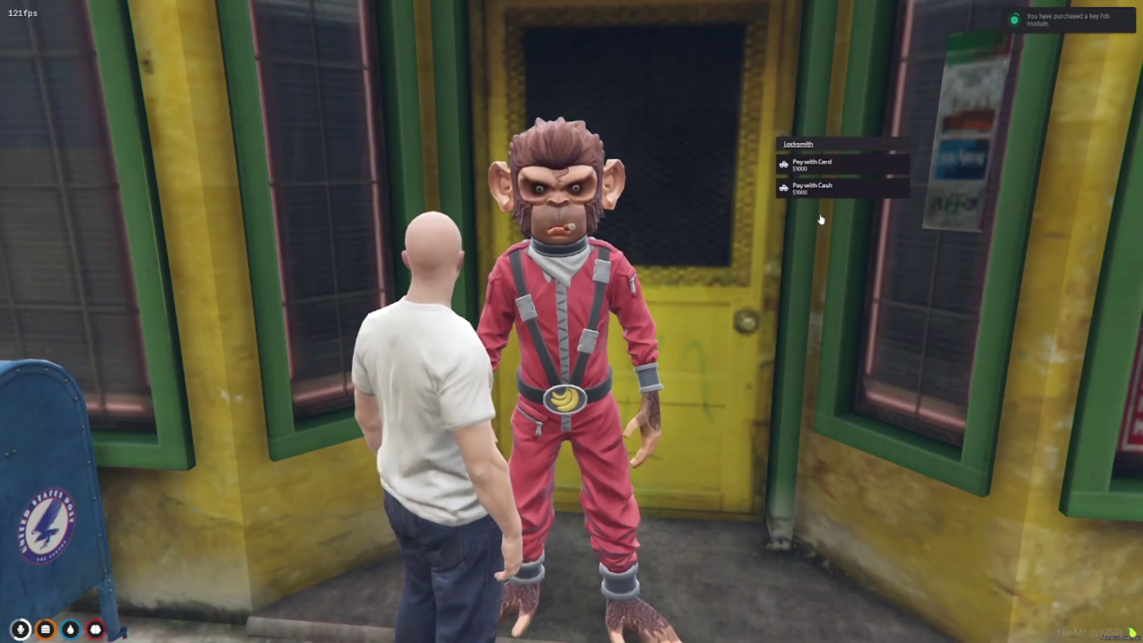
click(820, 171)
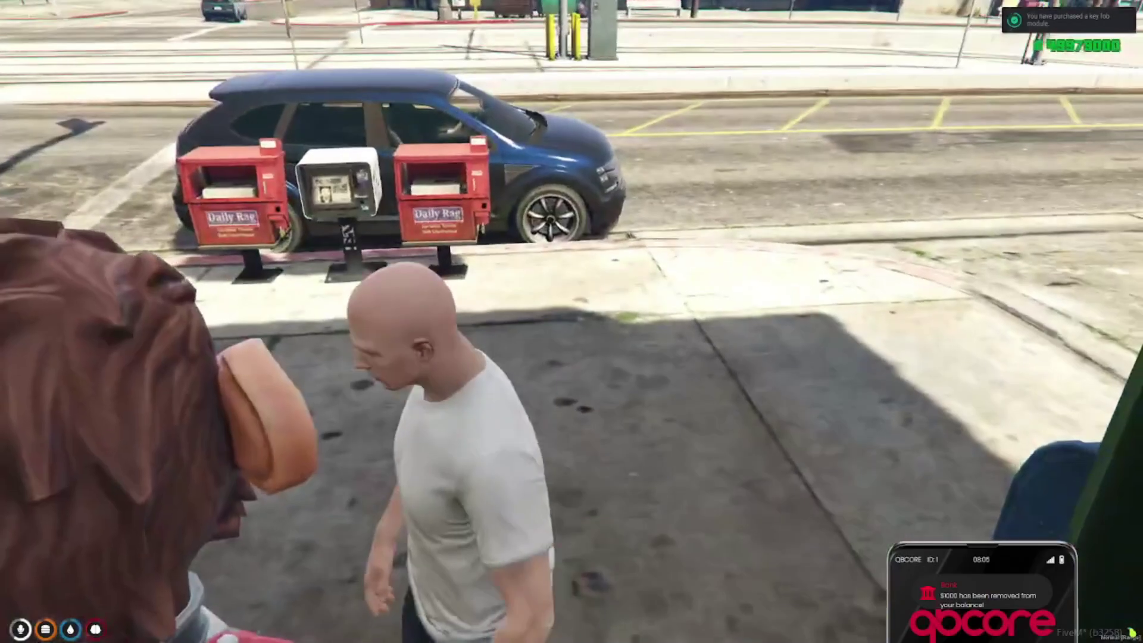
Step: Walk back to the SUV, use the vehicle keys from the inventory to check the fob's Remote Start function, and close the fob
key(w)
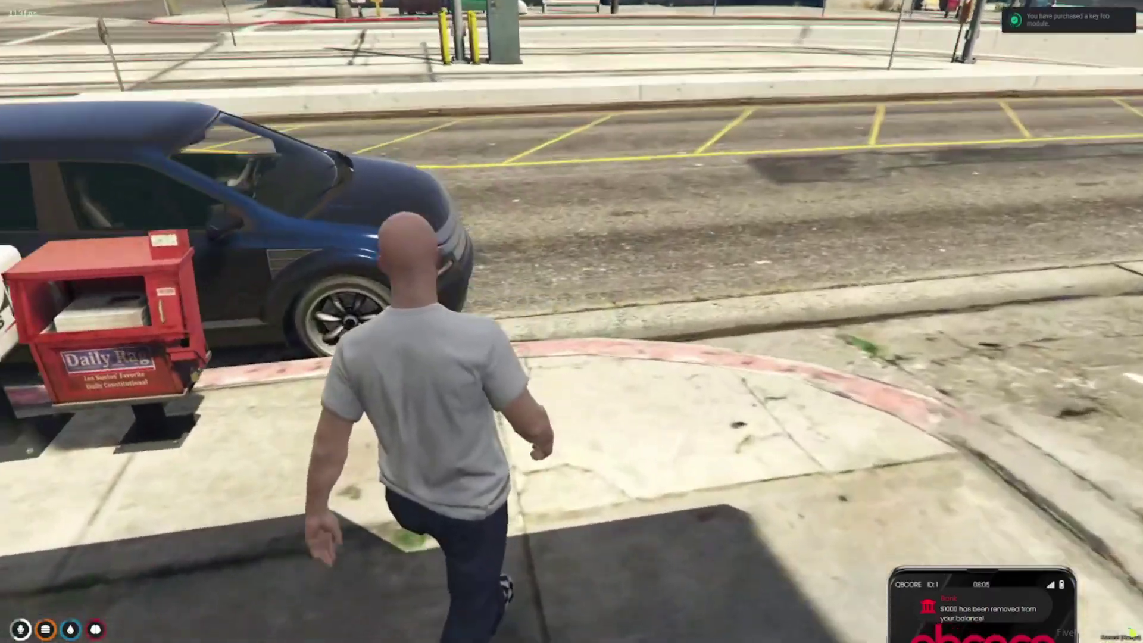
key(Tab)
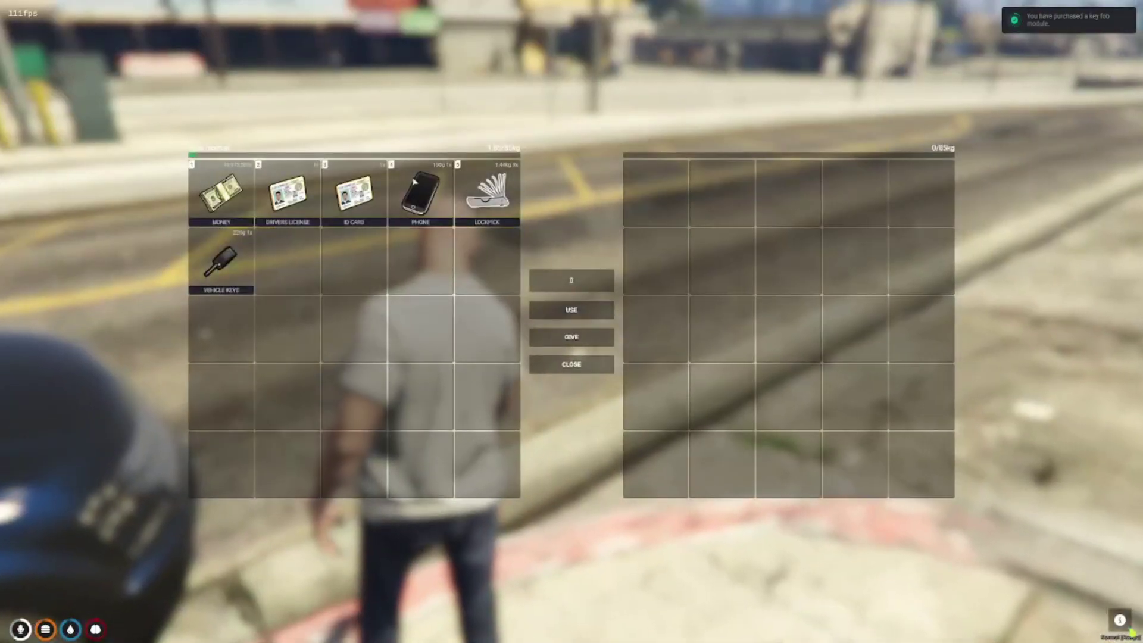
right_click(243, 268)
click(266, 275)
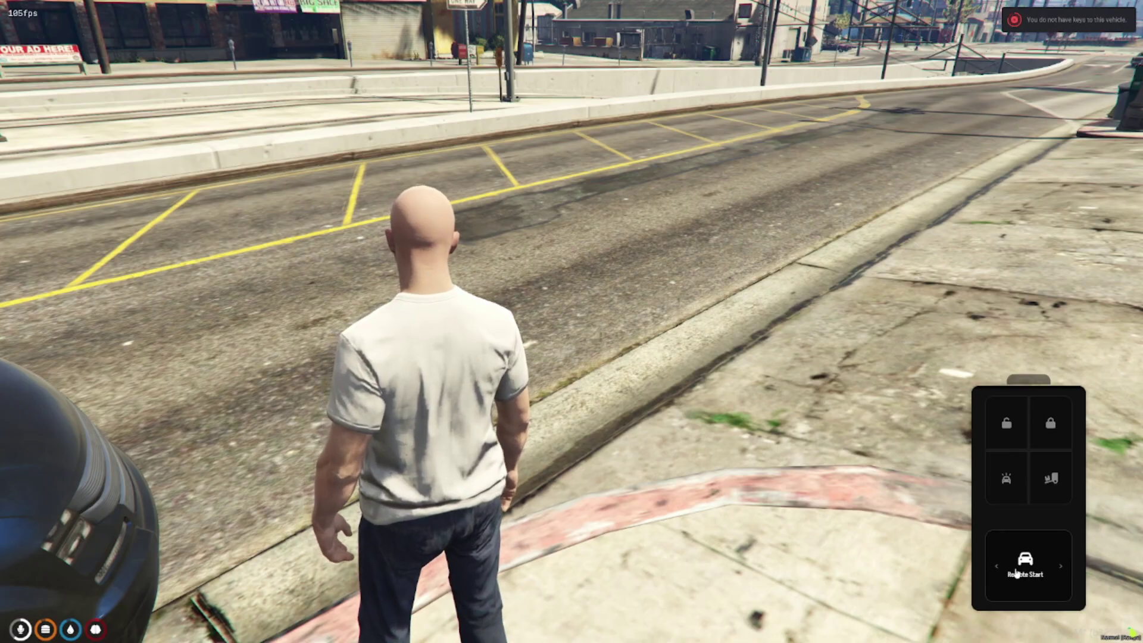
key(Escape)
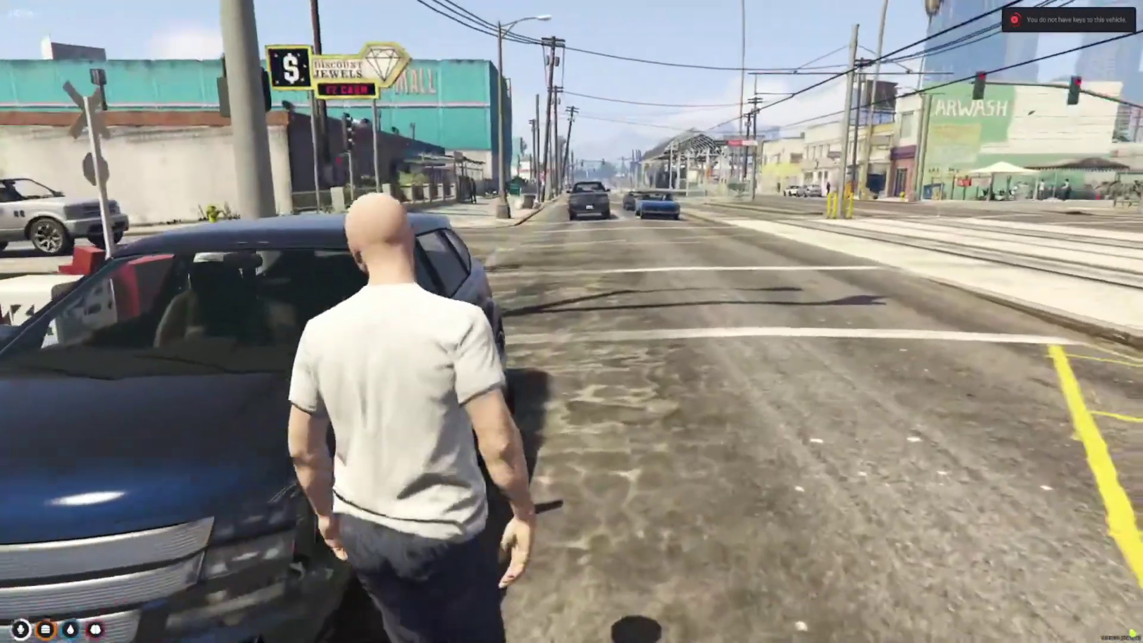
Step: Get into the SUV's driver's seat and use the vehicle keys from the inventory to bring up Dance Mode on the fob
key(f)
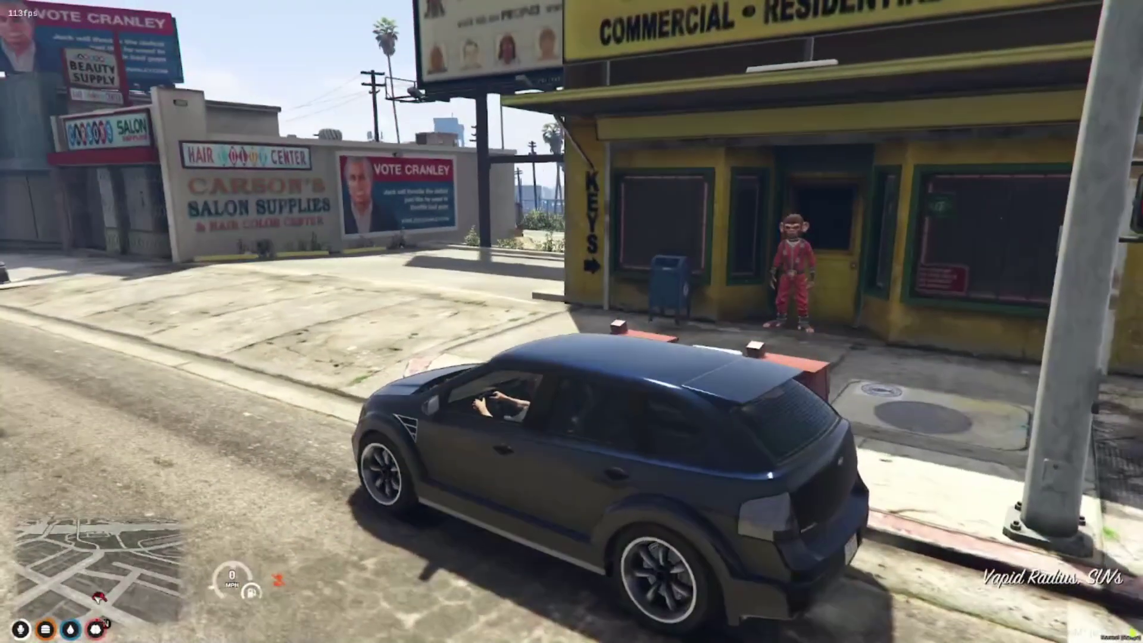
key(Tab)
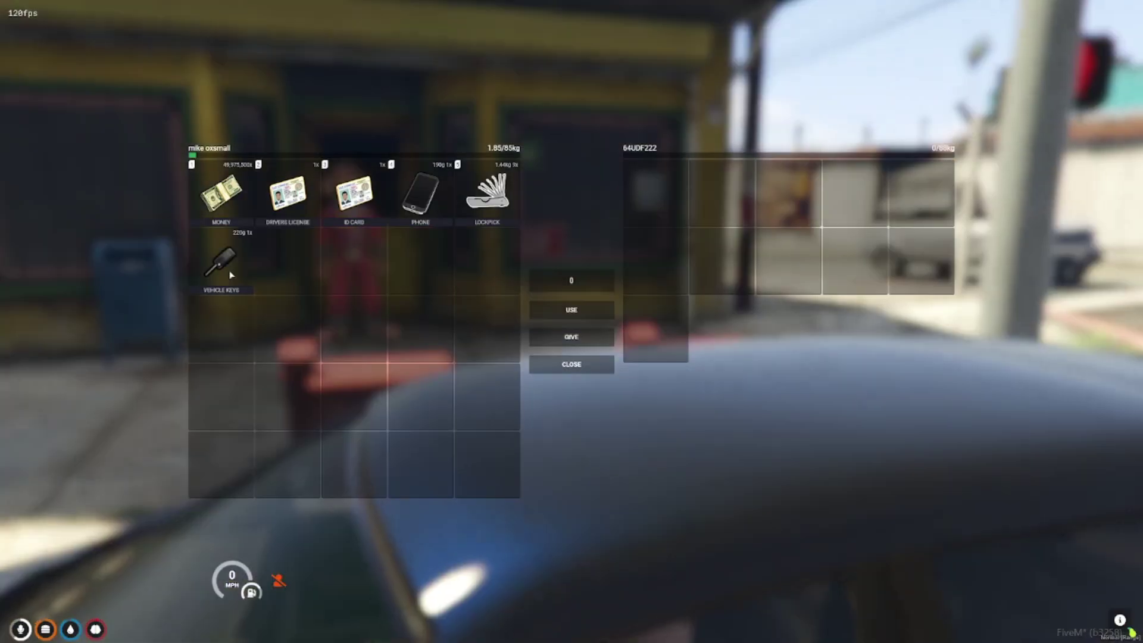
right_click(229, 278)
click(240, 282)
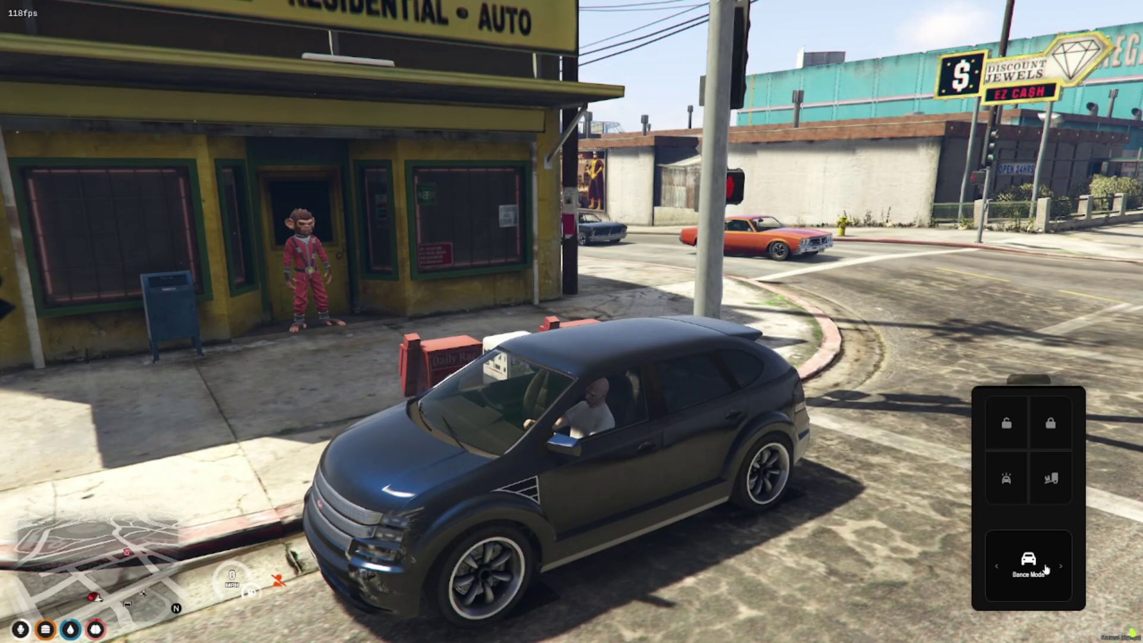
Step: Pull the SUV forward along the road and set a map waypoint beside the pier on the west coast
key(w)
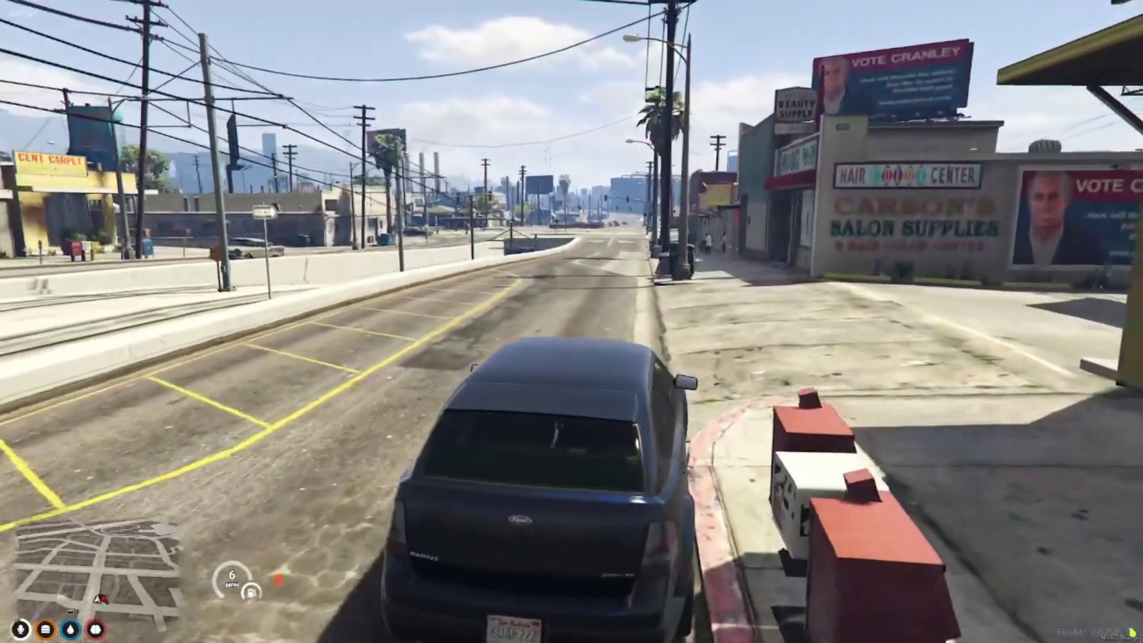
key(s)
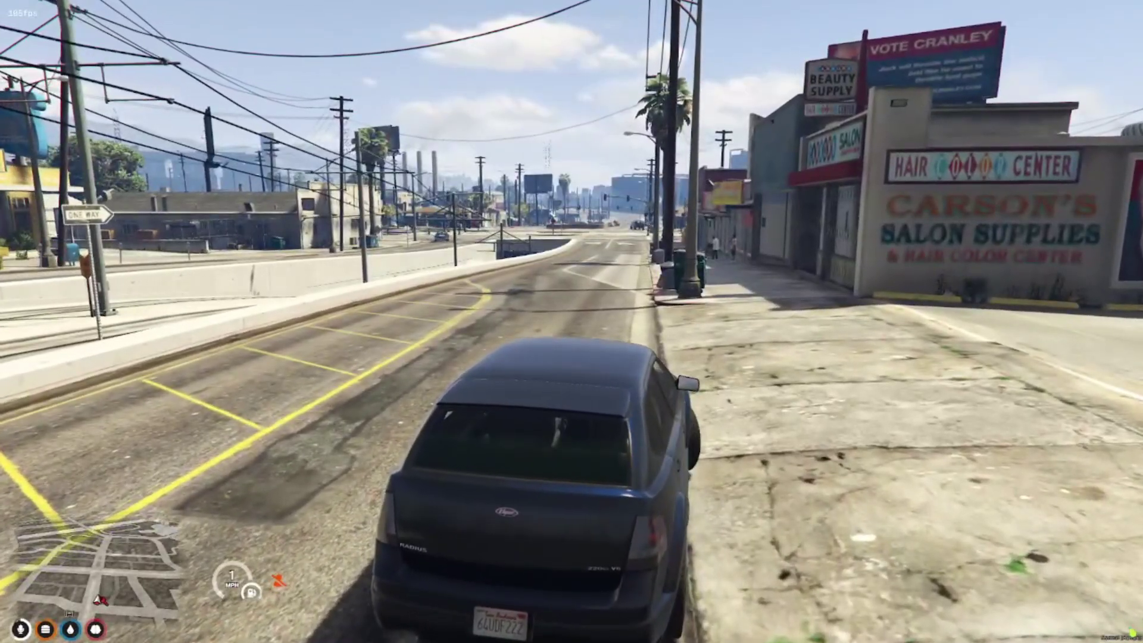
key(Escape)
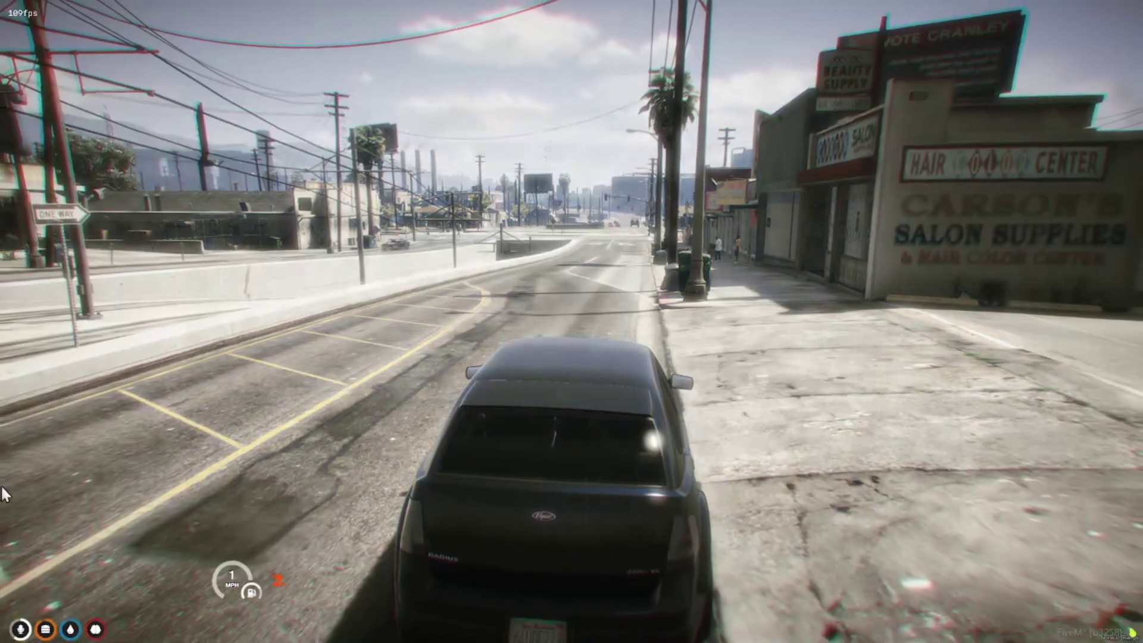
click(330, 365)
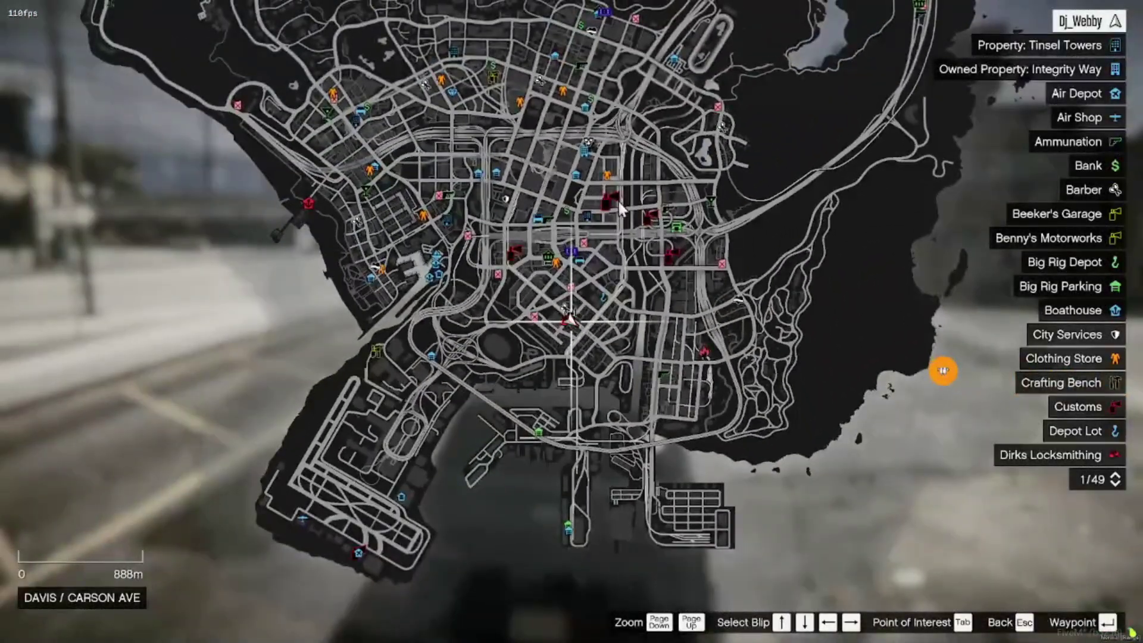
drag(586, 274, 582, 243)
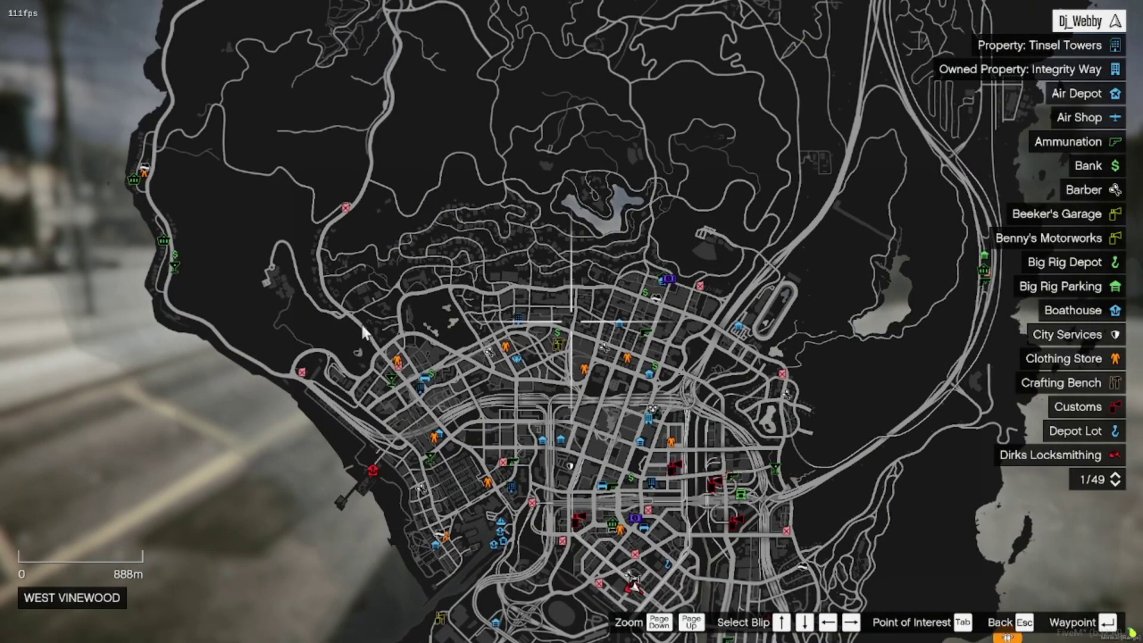
click(381, 455)
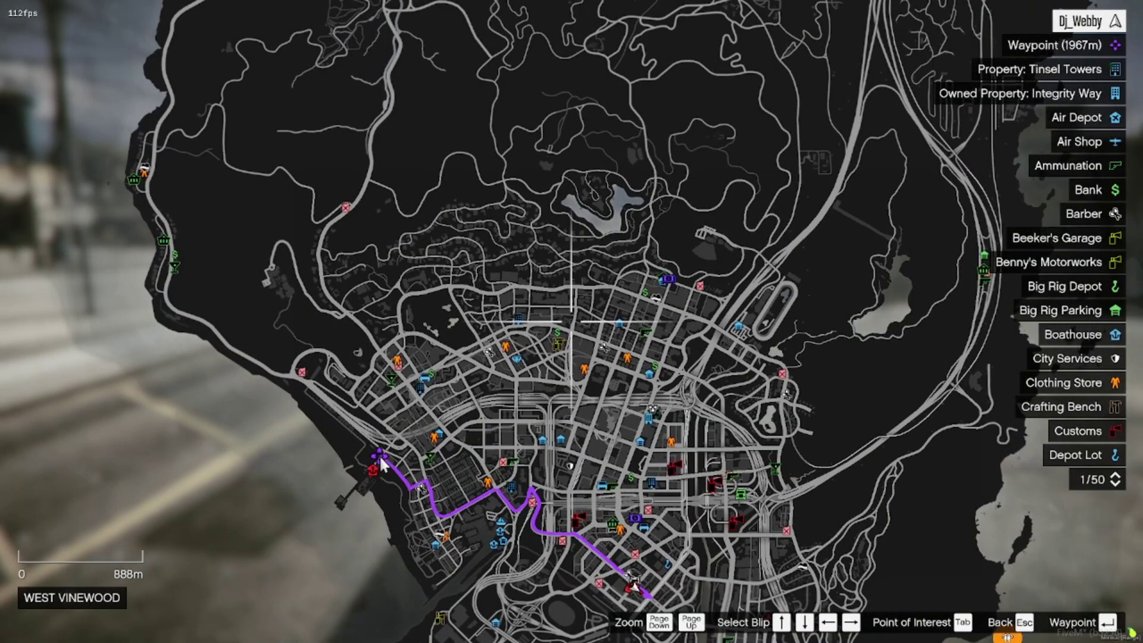
key(Escape)
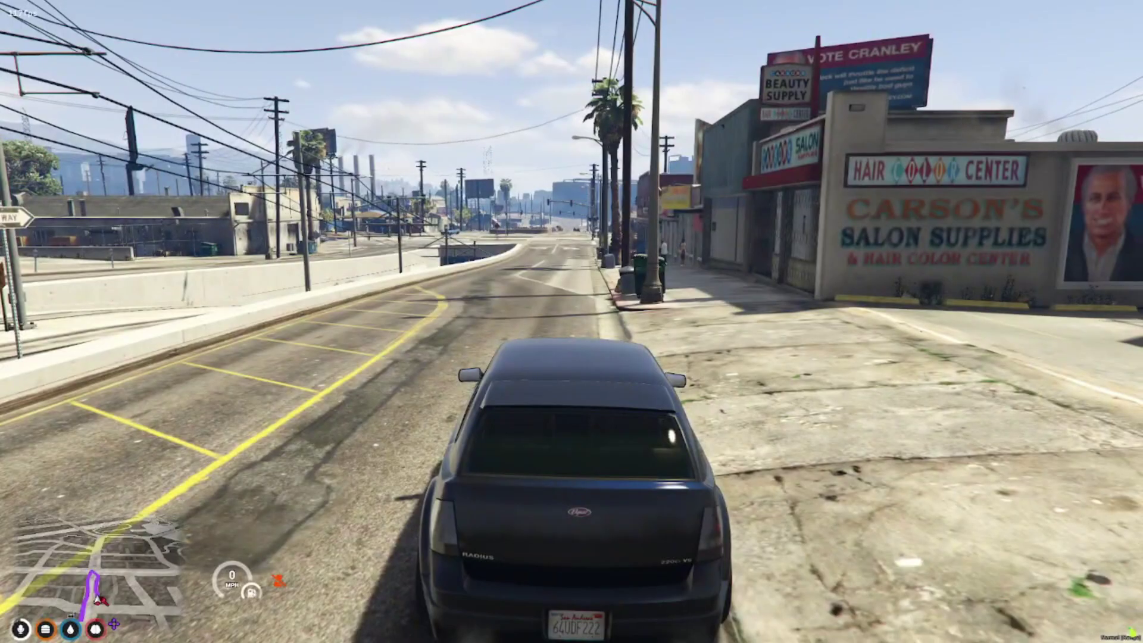
Step: Use the vehicle keys from the inventory and activate Auto Pilot on the key fob
key(Tab)
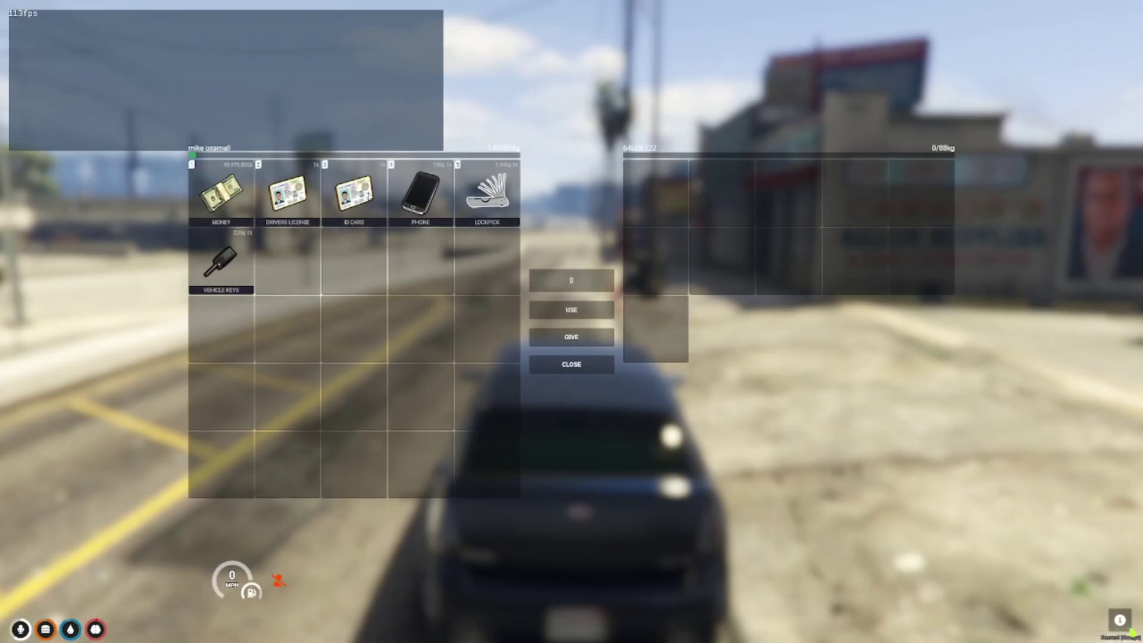
click(236, 275)
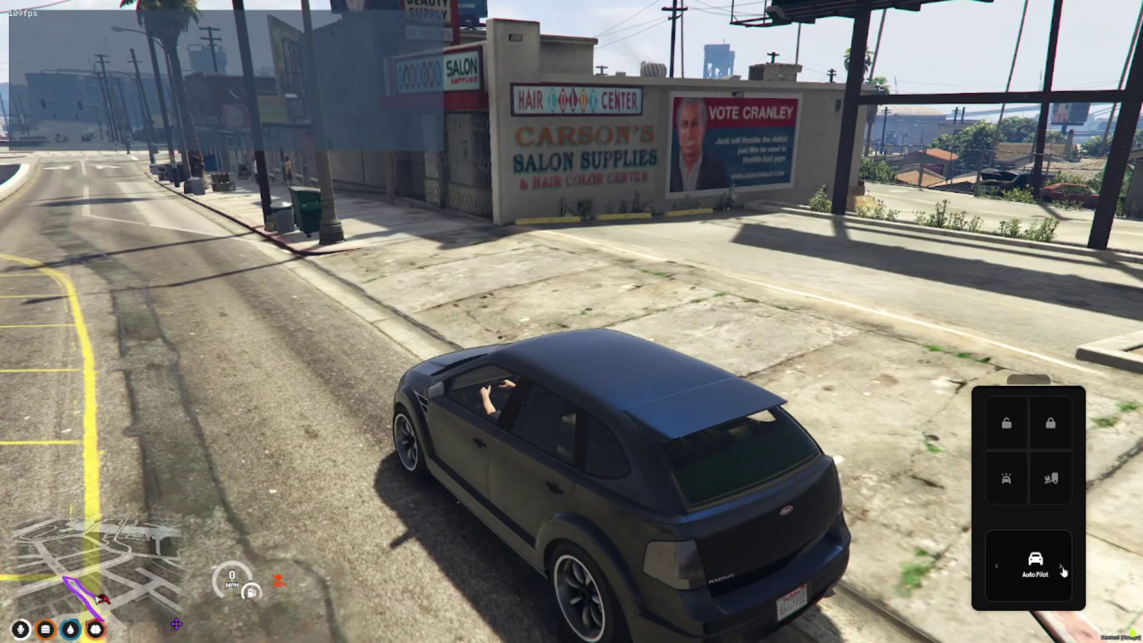
click(1029, 562)
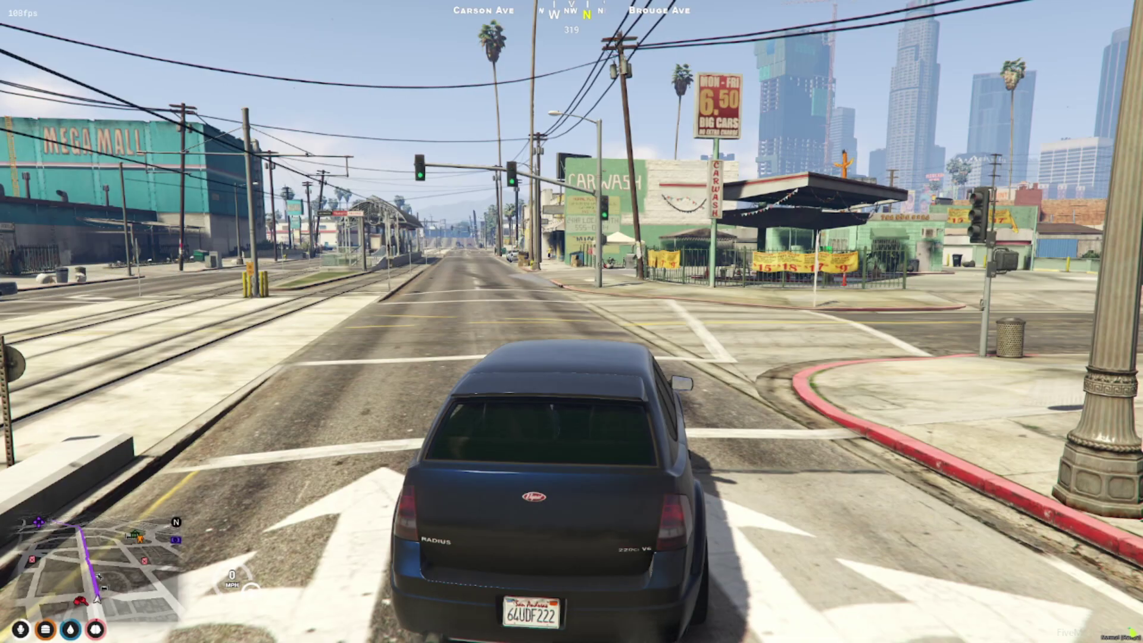
Step: Travel along Carson Ave toward the waypoint and stop the SUV at the Strawberry Ave intersection
key(w)
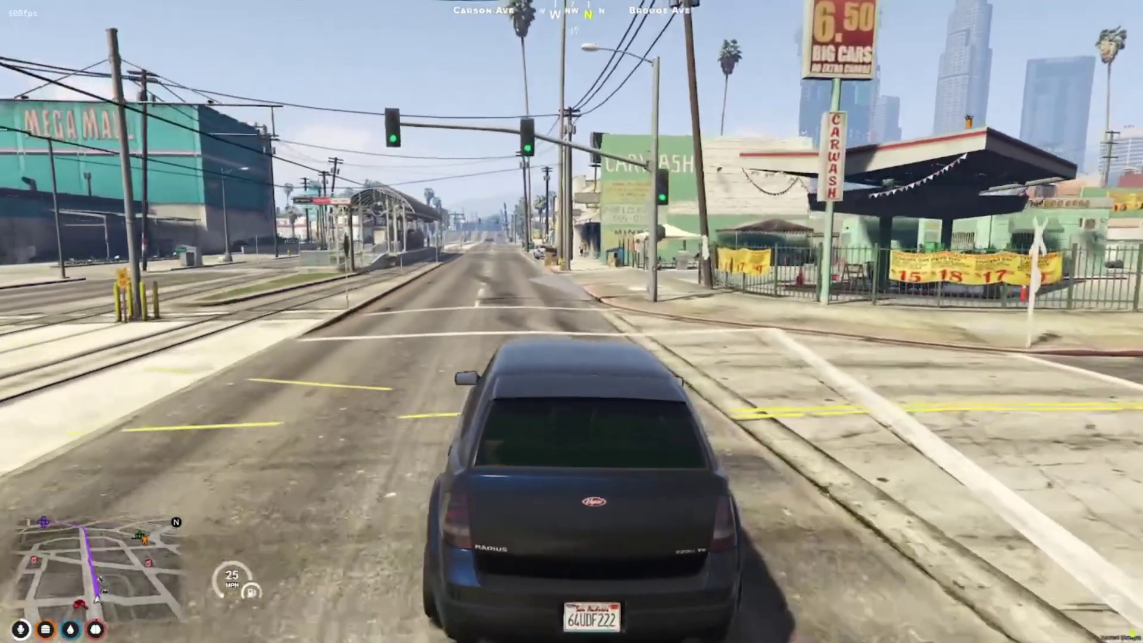
key(w)
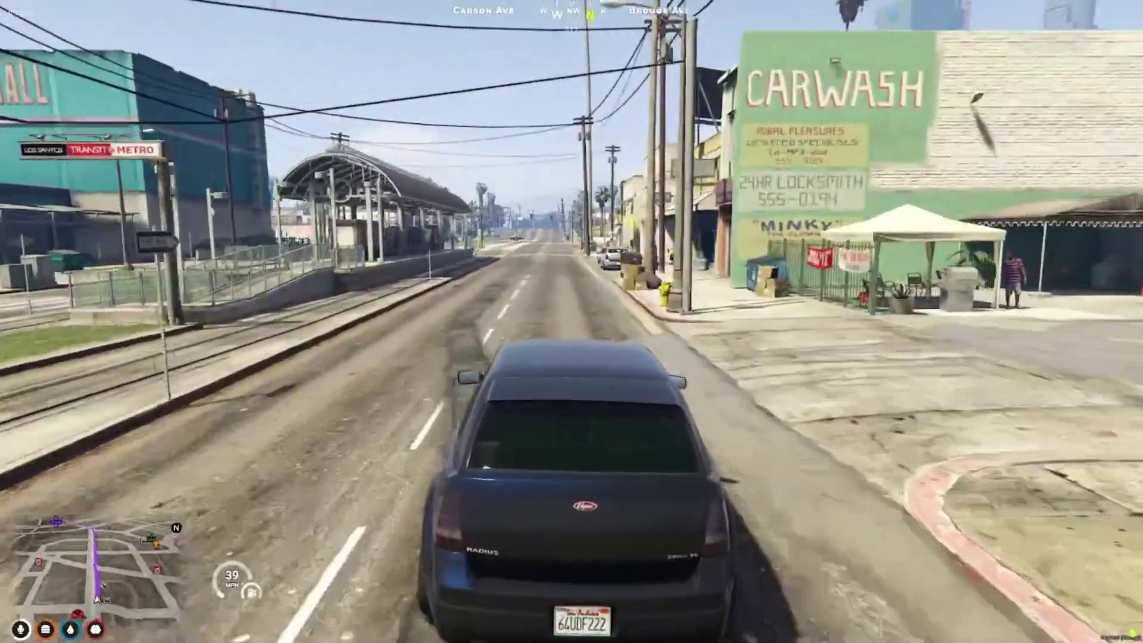
key(w)
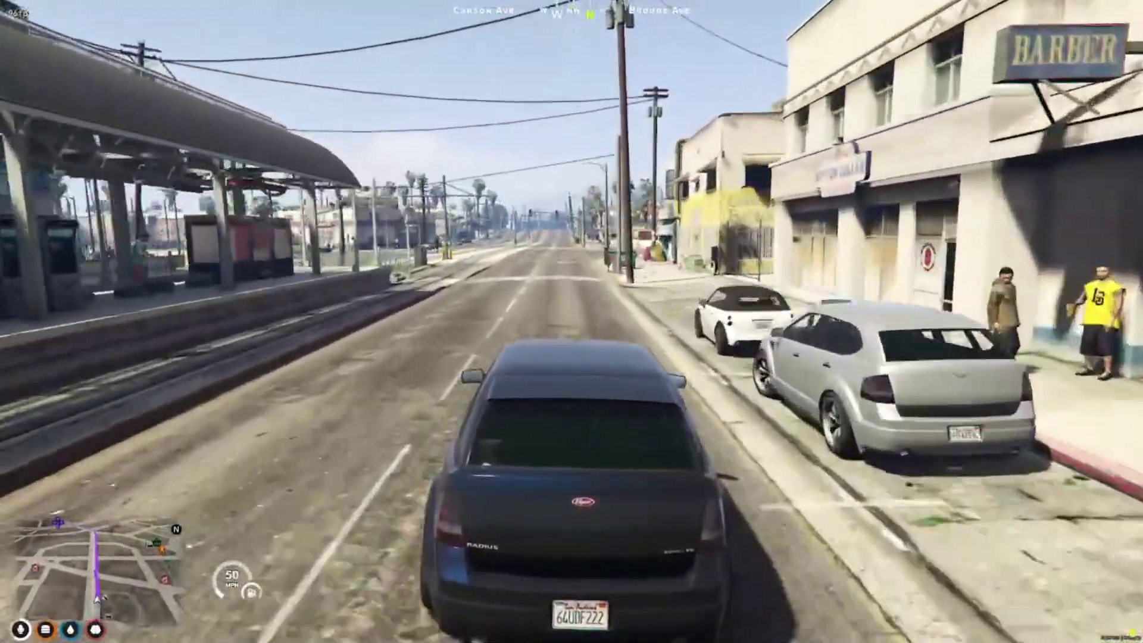
key(w)
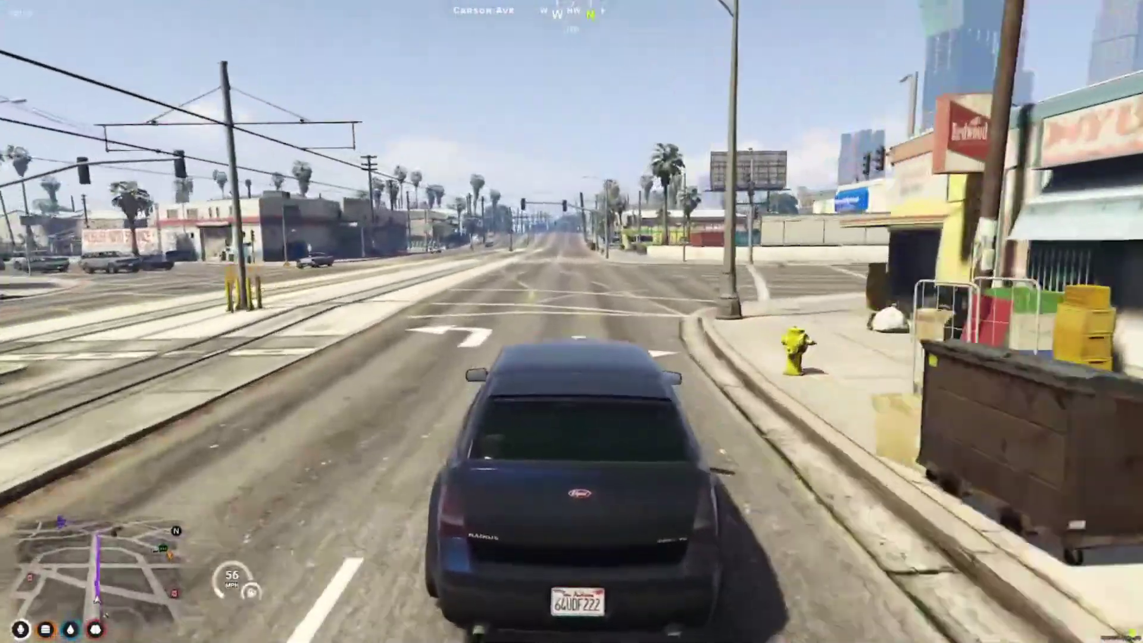
key(w)
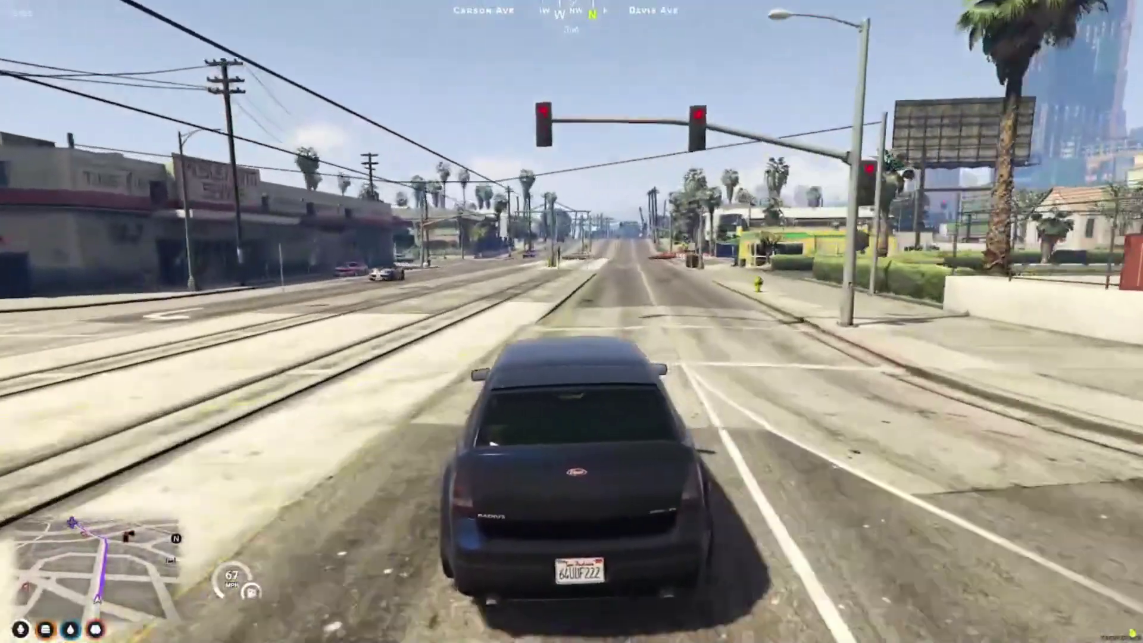
key(s)
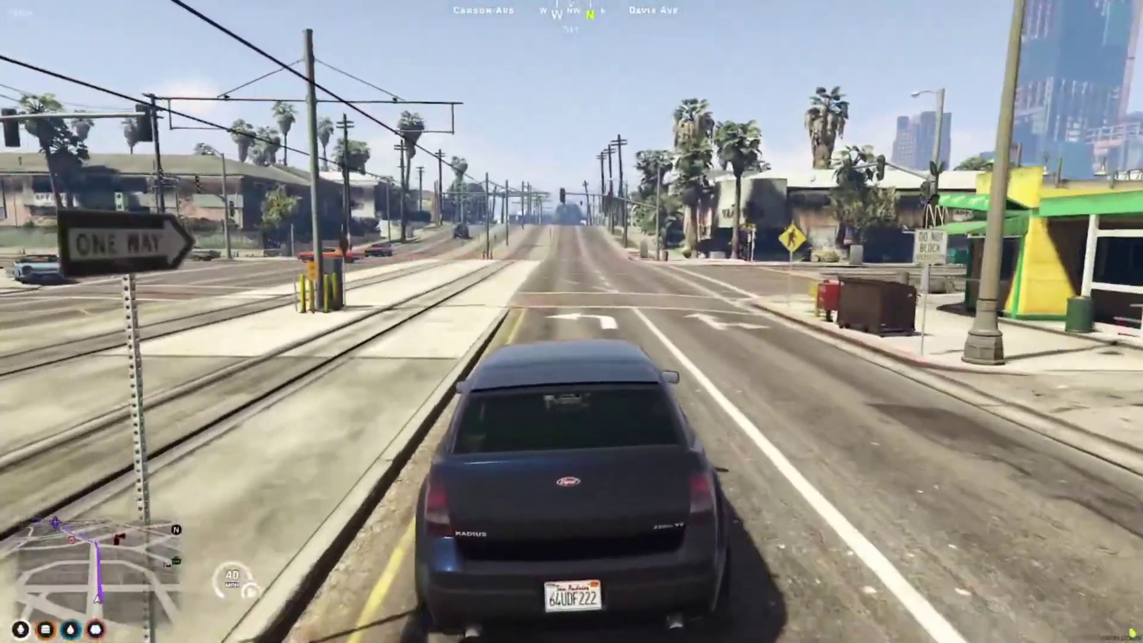
key(s)
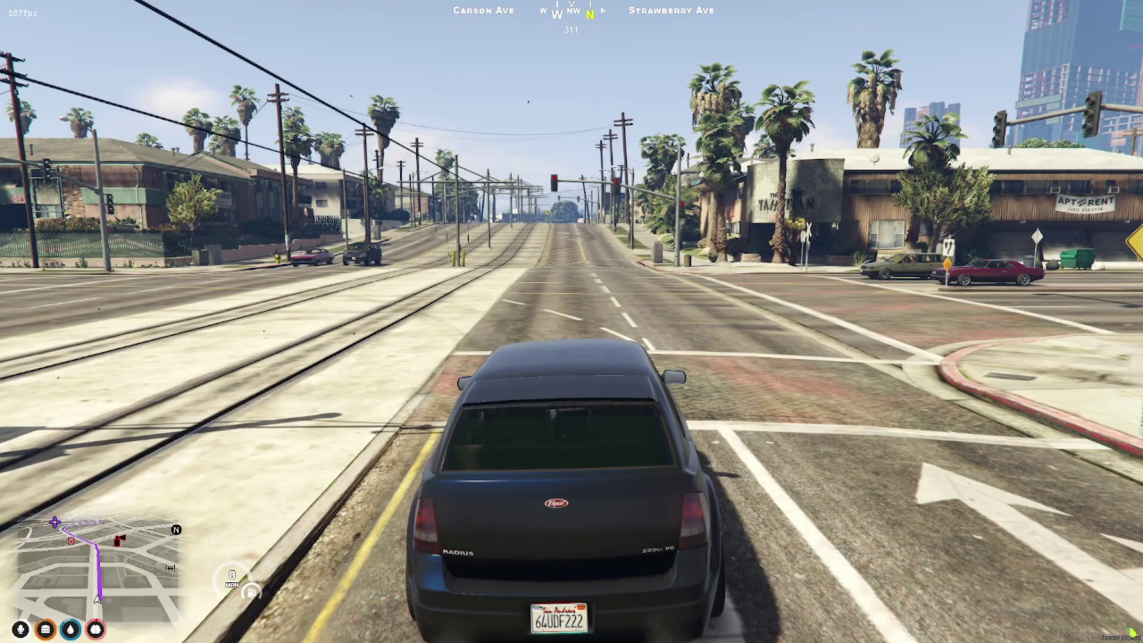
Step: Check the remaining route on the map, return to the game and cancel Auto Pilot
key(Escape)
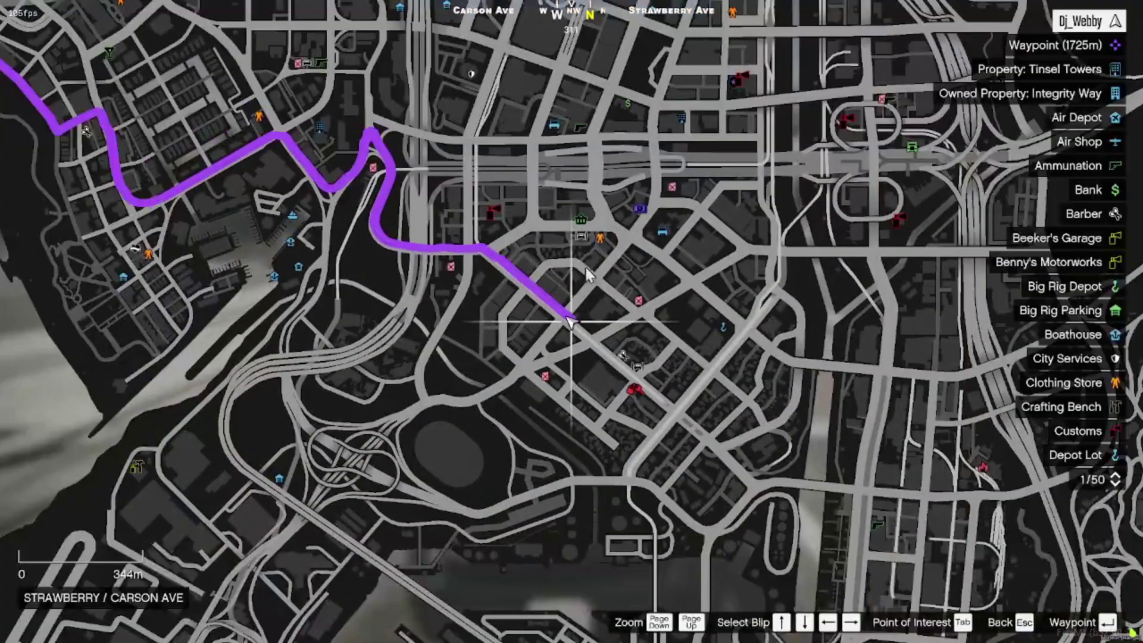
key(Escape)
key(Escape)
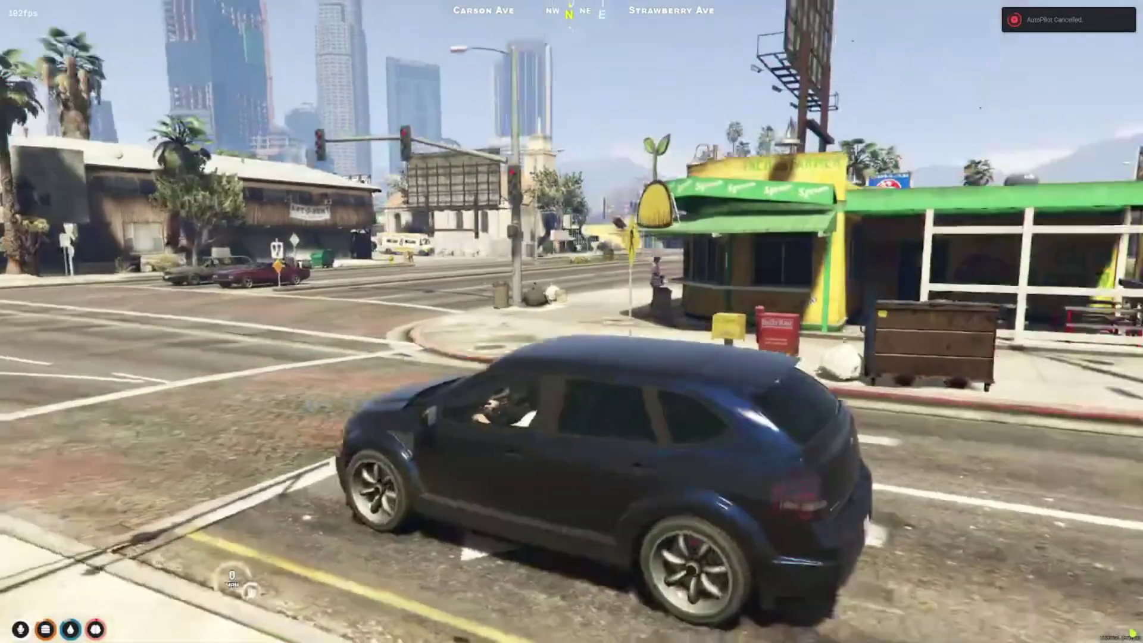
Step: Enter a chat command beginning with /d and move on foot to the sidewalk beside the taco stand
text(t/)
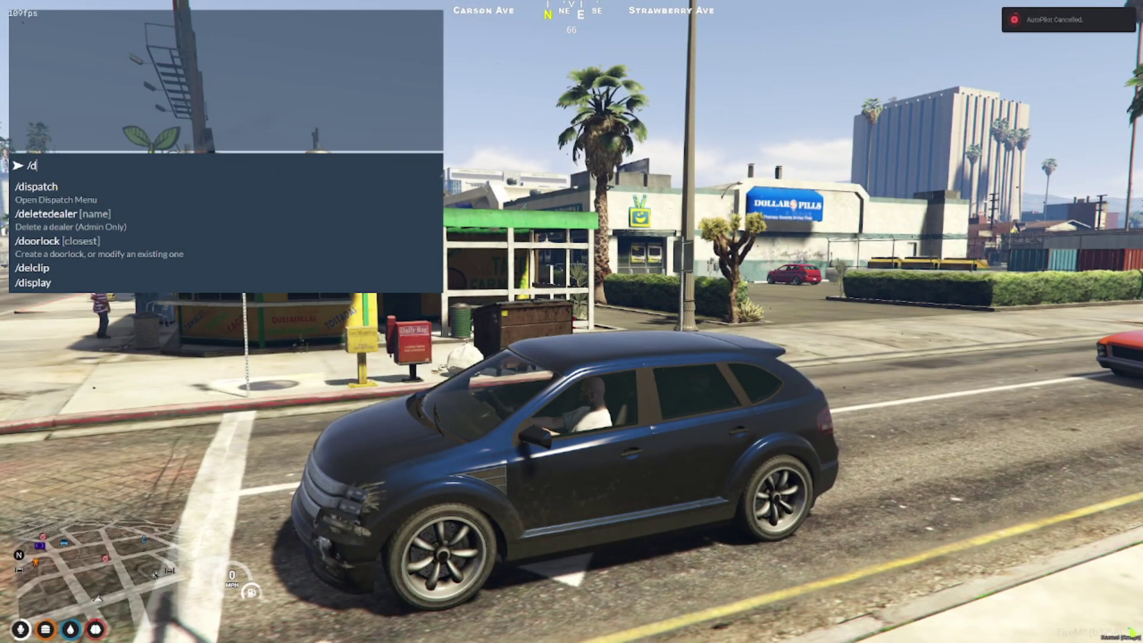
text(w)
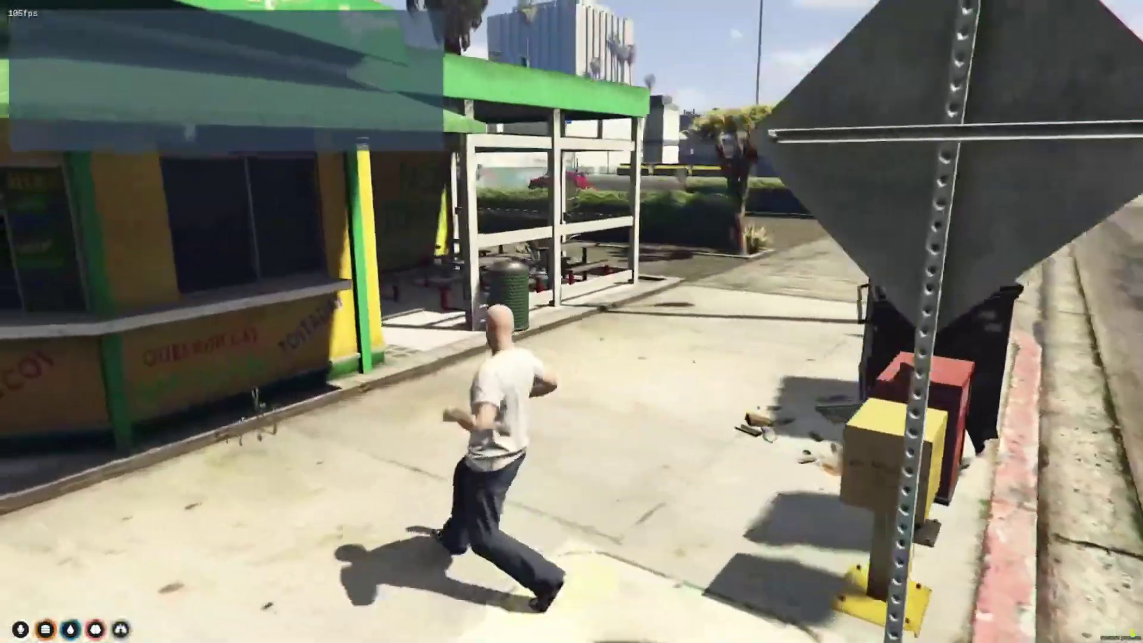
text(ss)
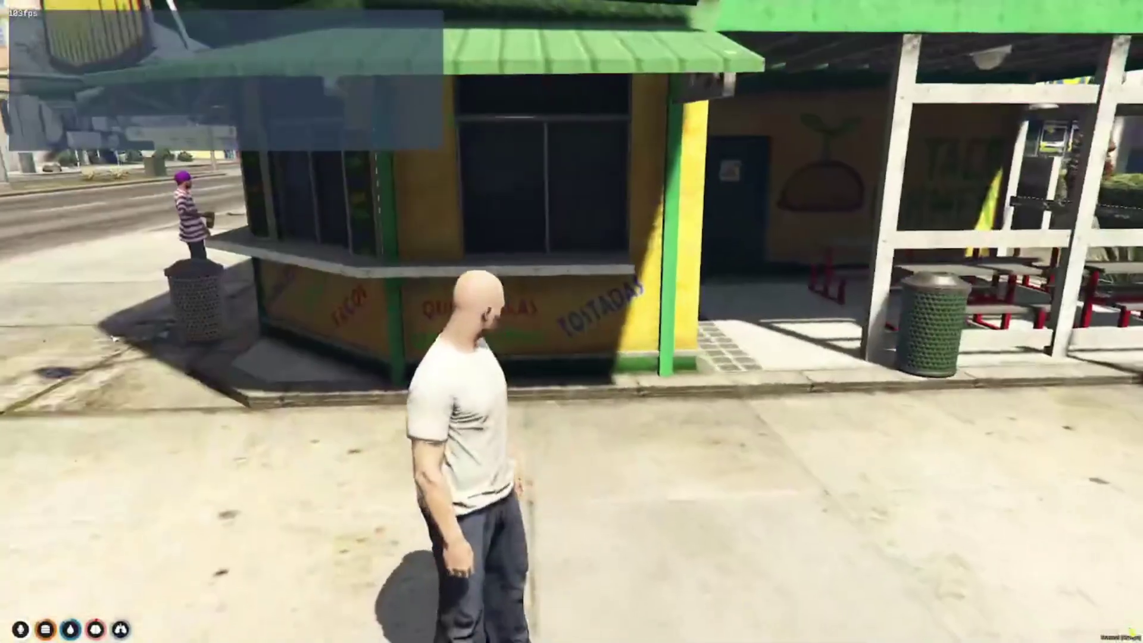
text(s)
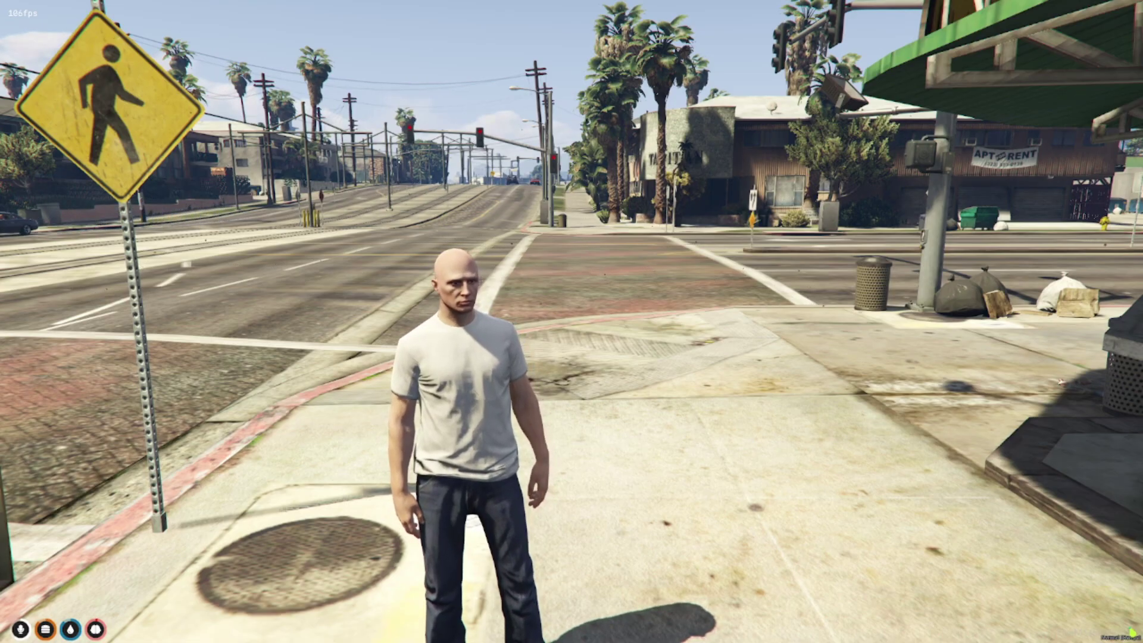
Step: Play the thumbs-up emote with the chat command /e thumbsup
text(t/)
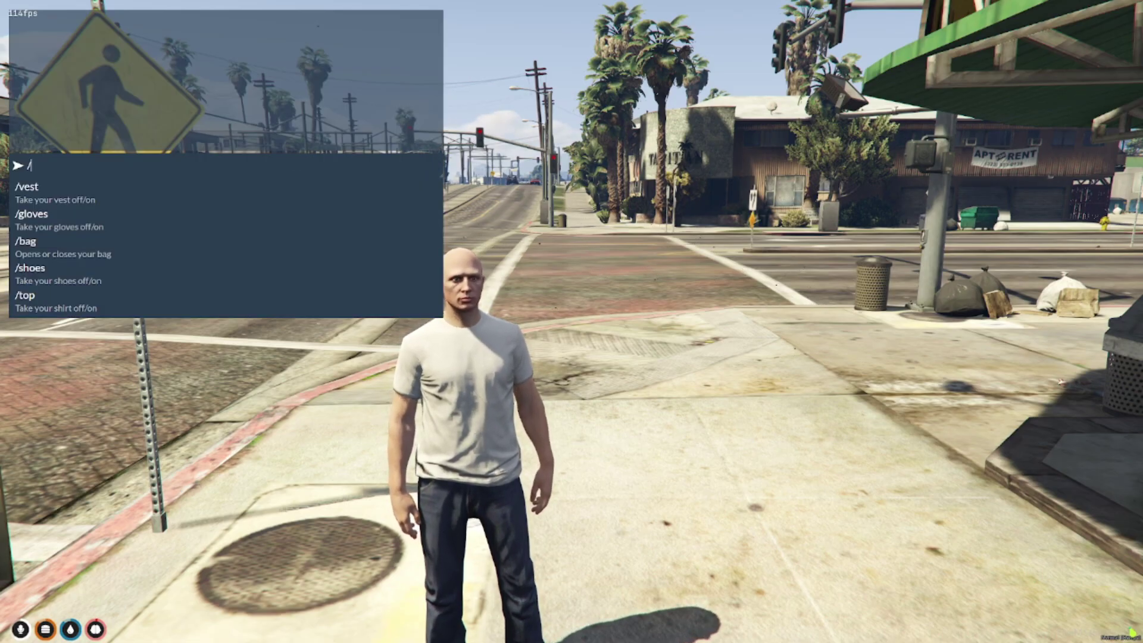
text(e thum)
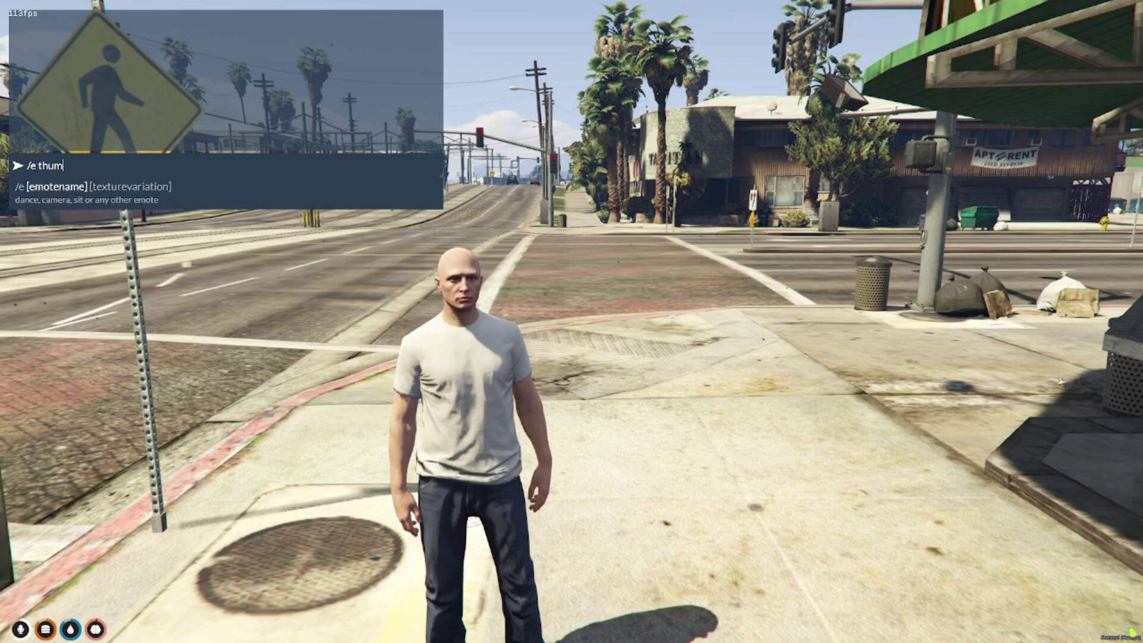
text(bsup)
key(Return)
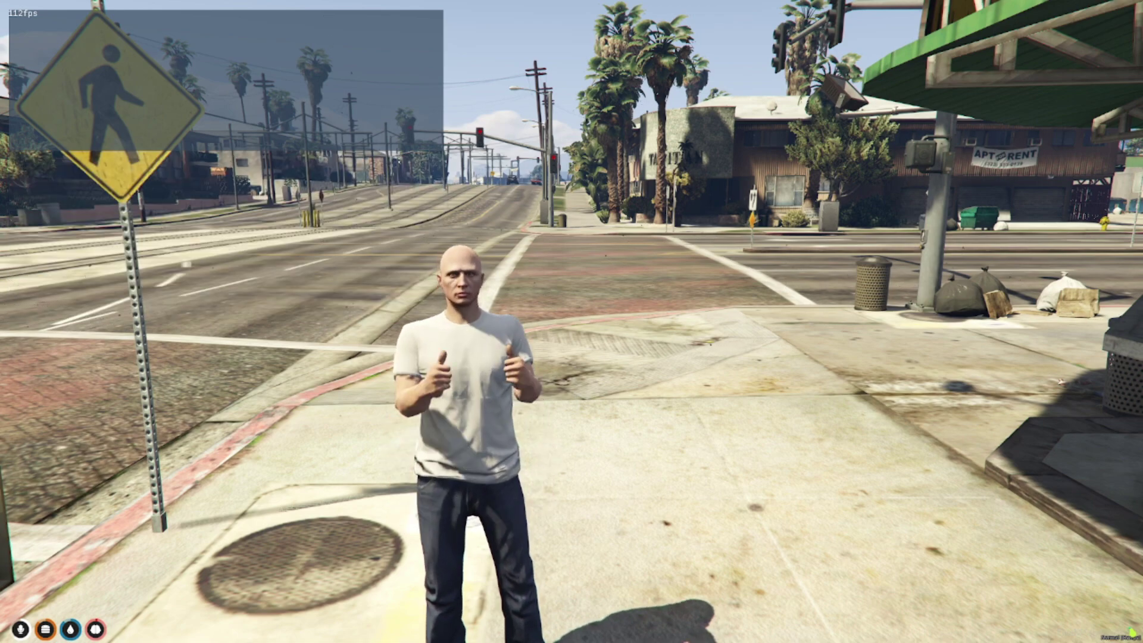